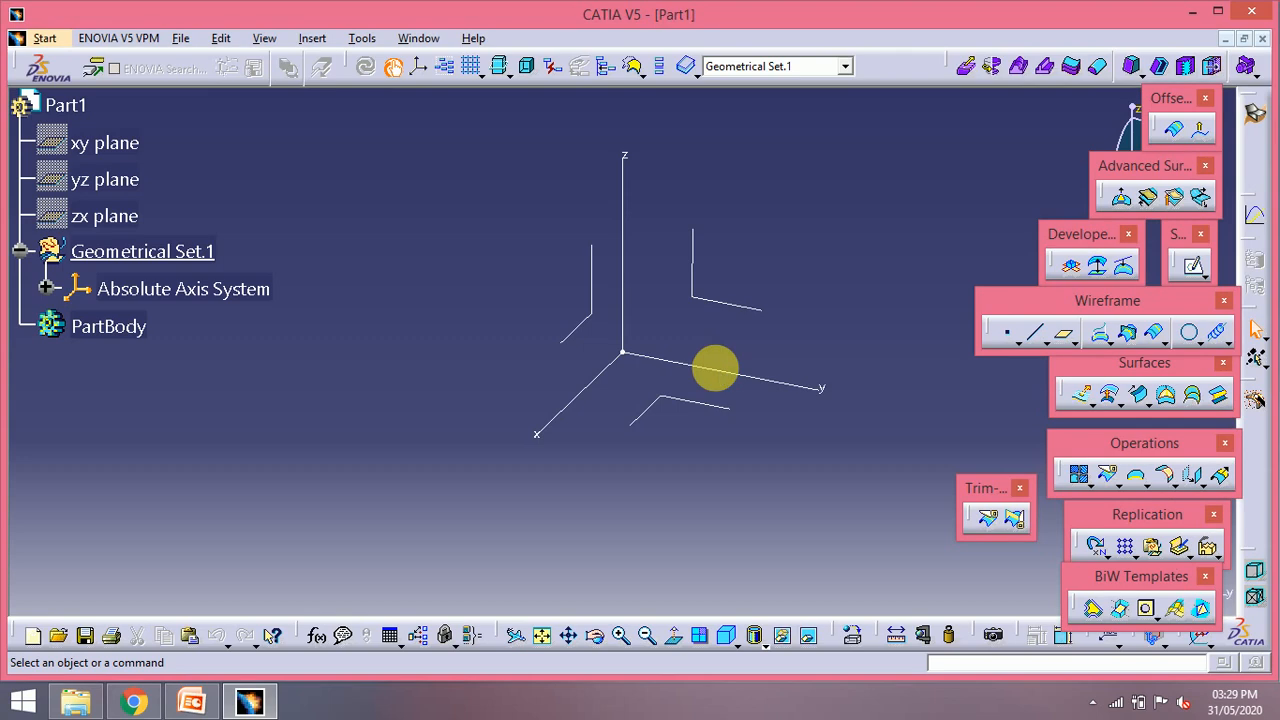
# - Start a positioned sketch on the YZ plane of the Absolute Axis System
pyautogui.click(1205, 285)
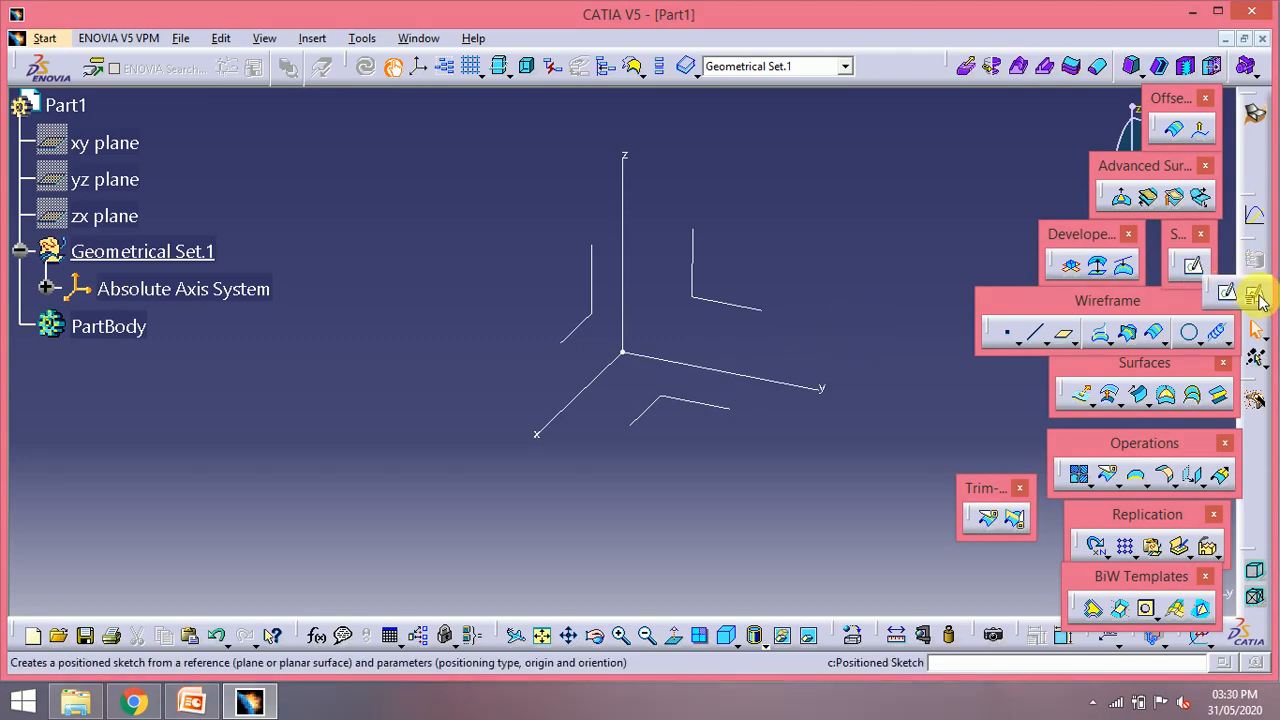
pyautogui.click(1255, 297)
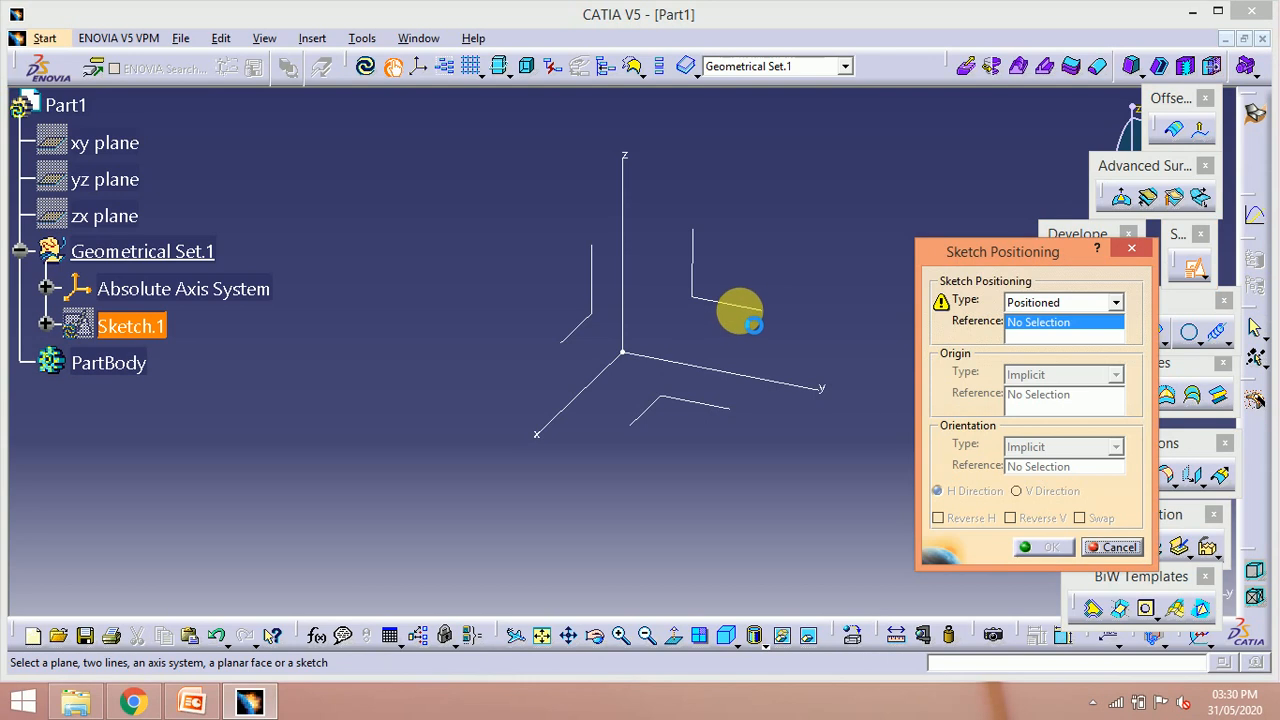
pyautogui.click(758, 318)
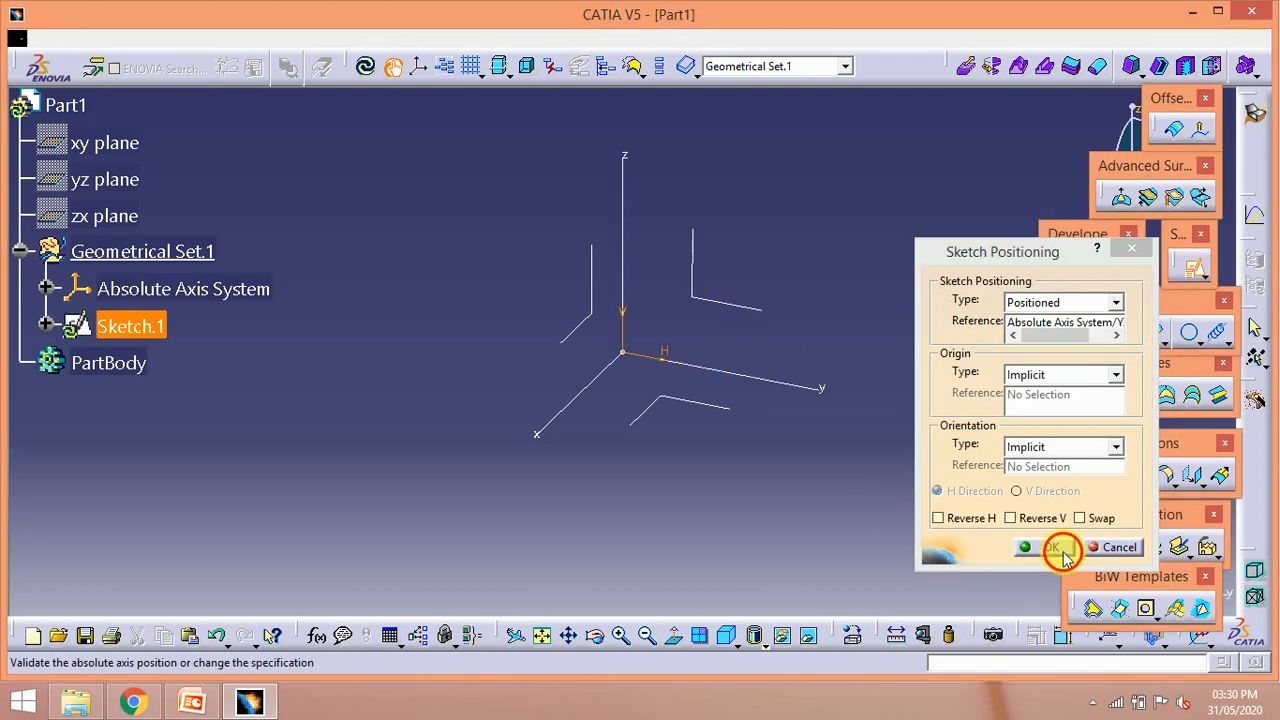
pyautogui.click(1052, 547)
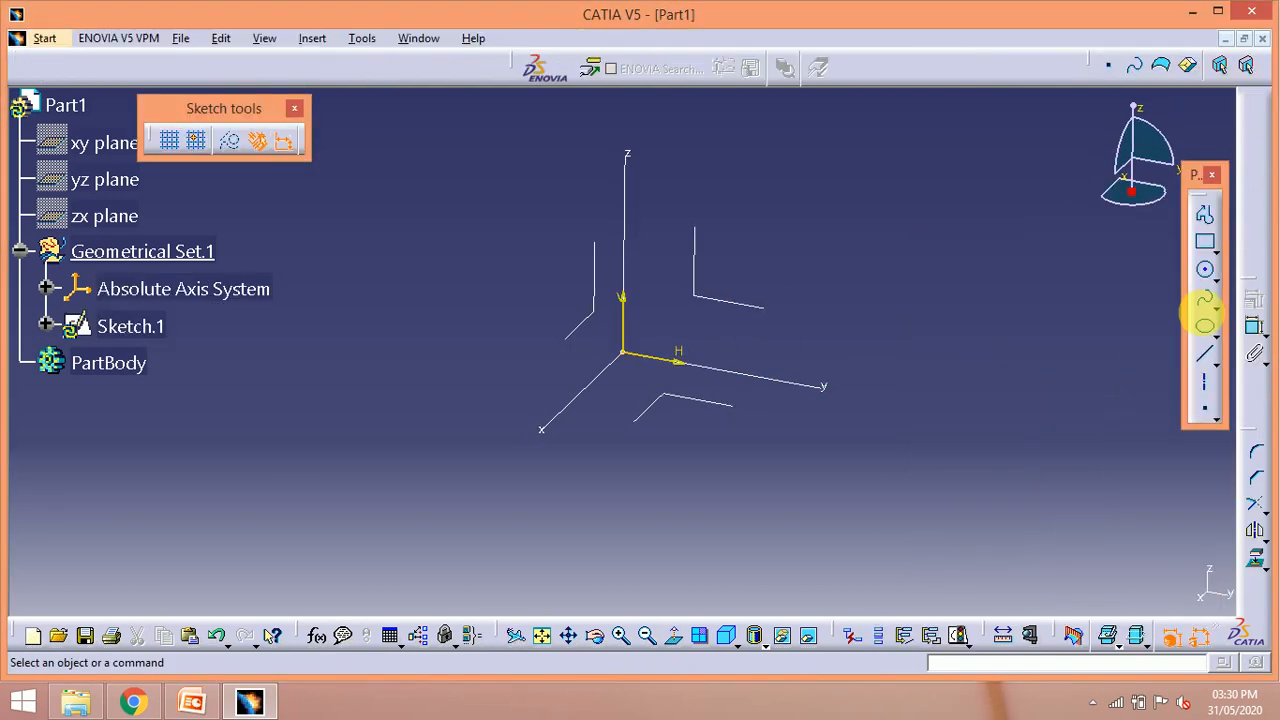
# - Sketch a circle centred on the origin, dimension its diameter to 20 mm, and exit the sketch
pyautogui.click(1206, 270)
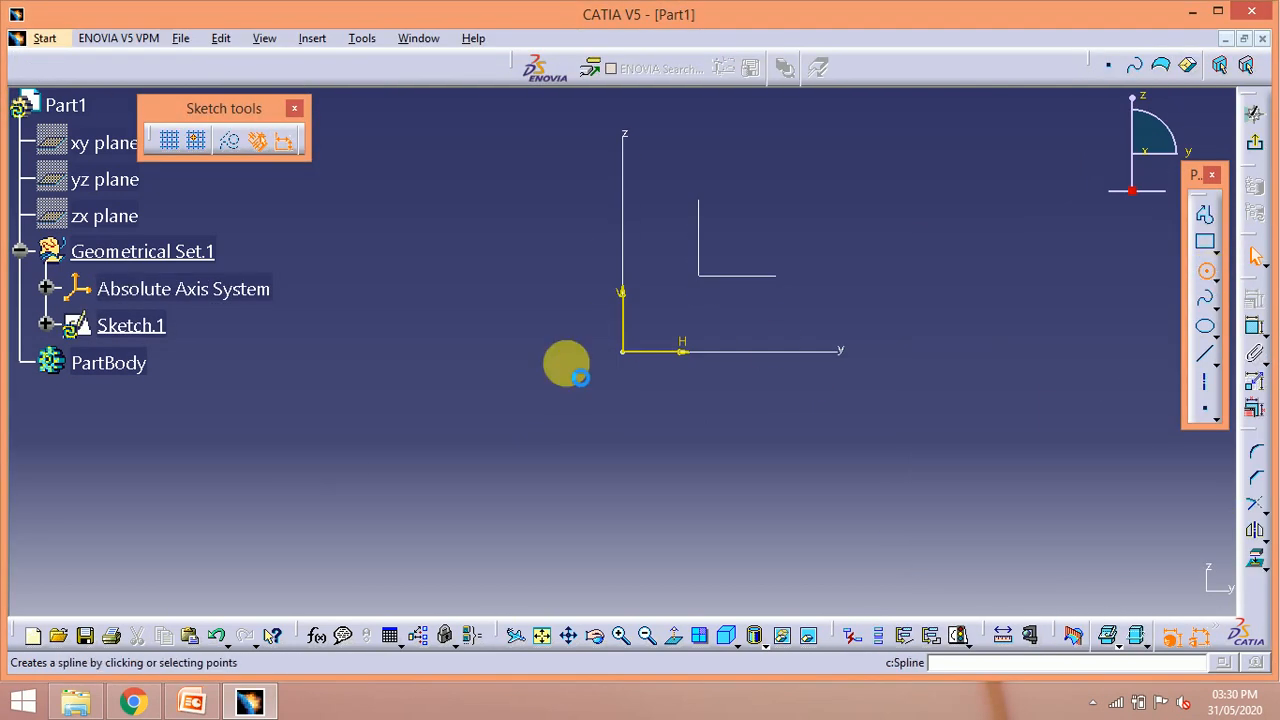
pyautogui.click(630, 355)
pyautogui.click(669, 334)
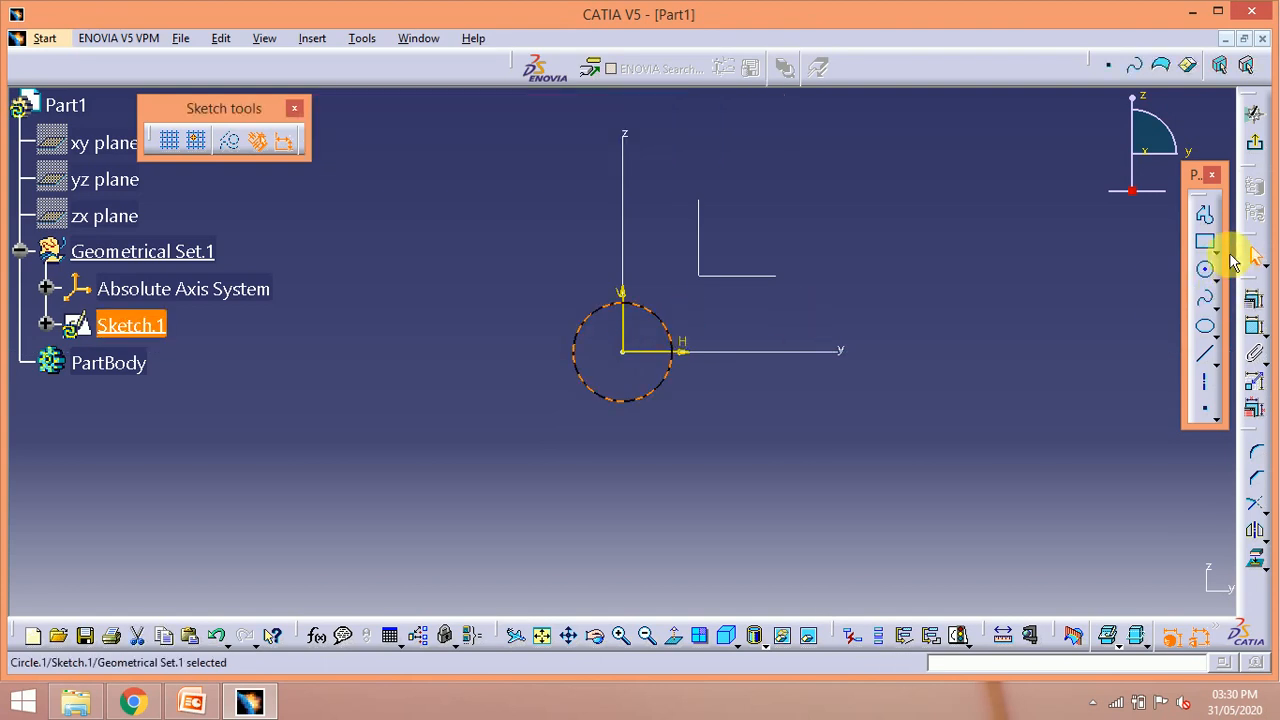
pyautogui.click(1255, 330)
pyautogui.click(797, 321)
pyautogui.click(803, 315)
pyautogui.doubleClick(812, 318)
pyautogui.write('20')
pyautogui.press('Return')
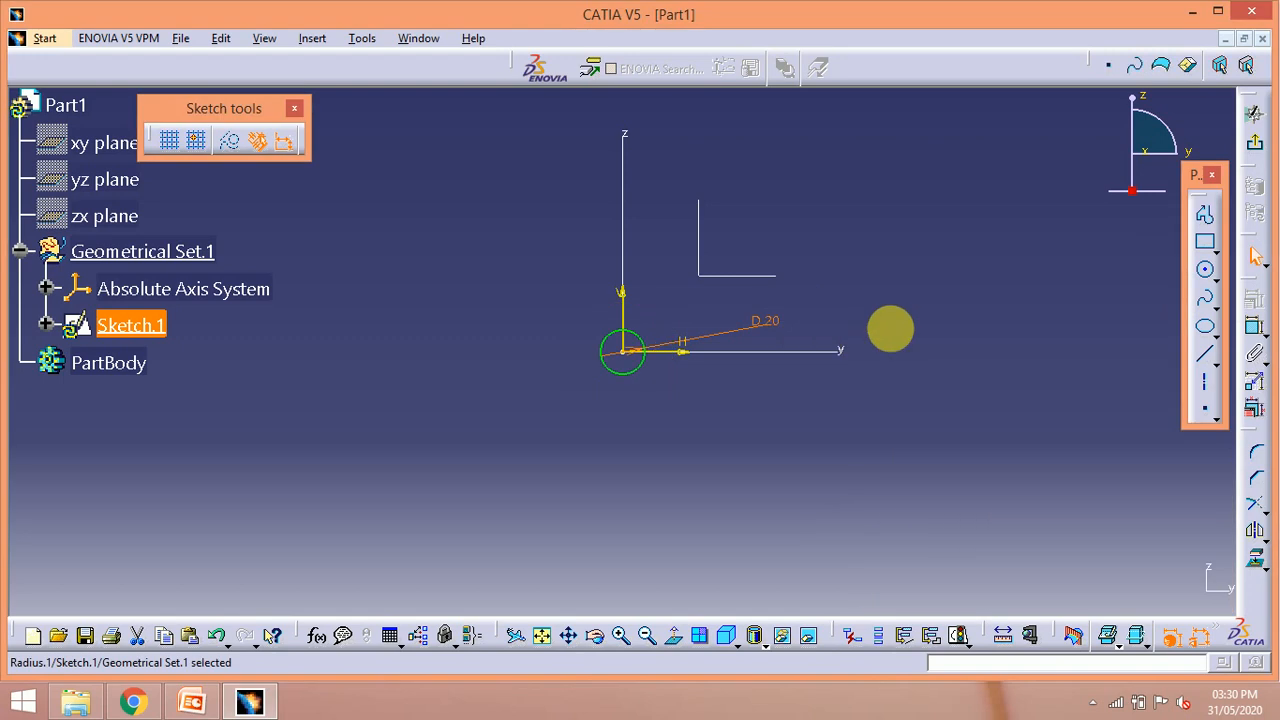
pyautogui.click(1257, 147)
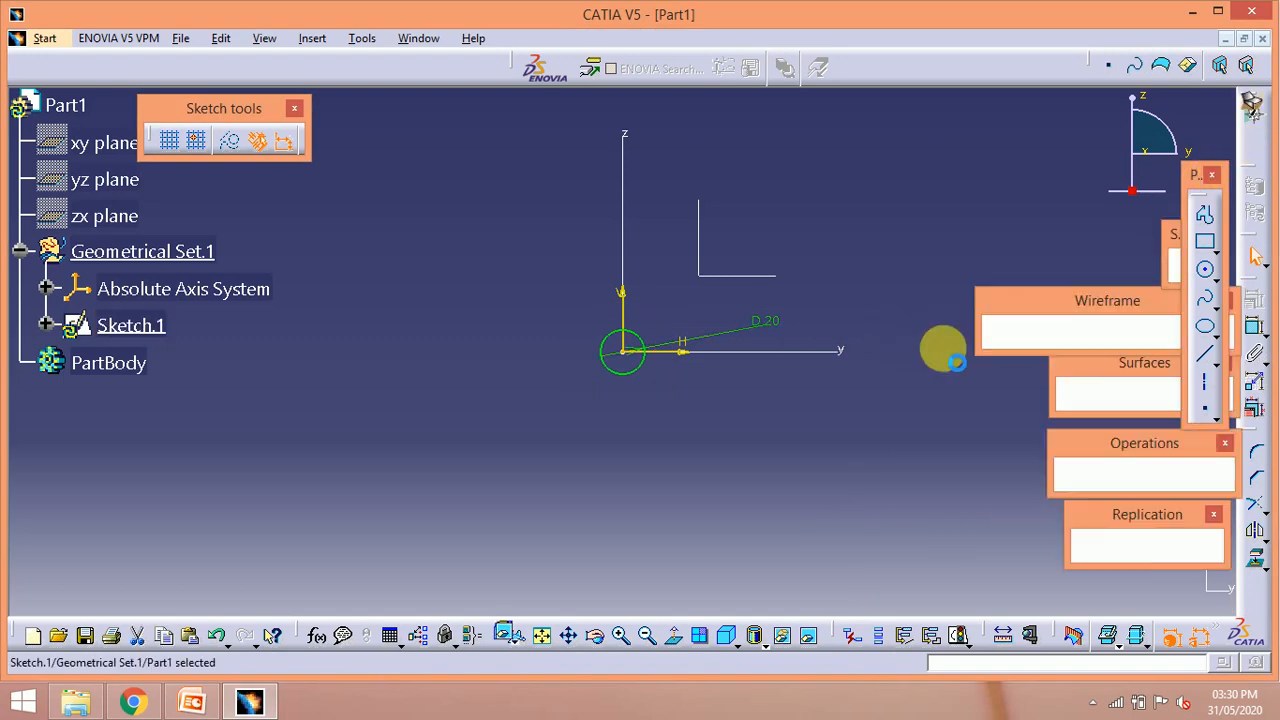
# - Define PartBody as the in-work object and switch to the Part Design workbench
pyautogui.moveTo(584, 416); pyautogui.dragTo(574, 438, button='middle')
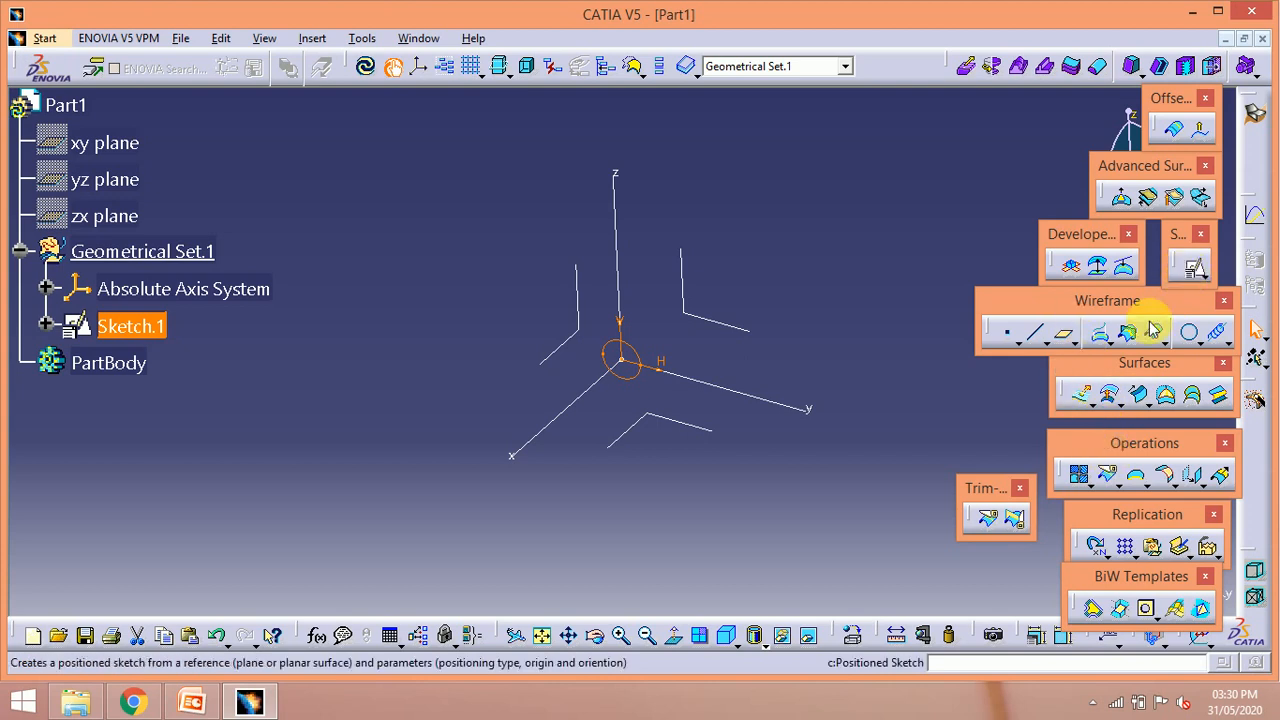
pyautogui.click(132, 363)
pyautogui.rightClick(132, 363)
pyautogui.click(240, 431)
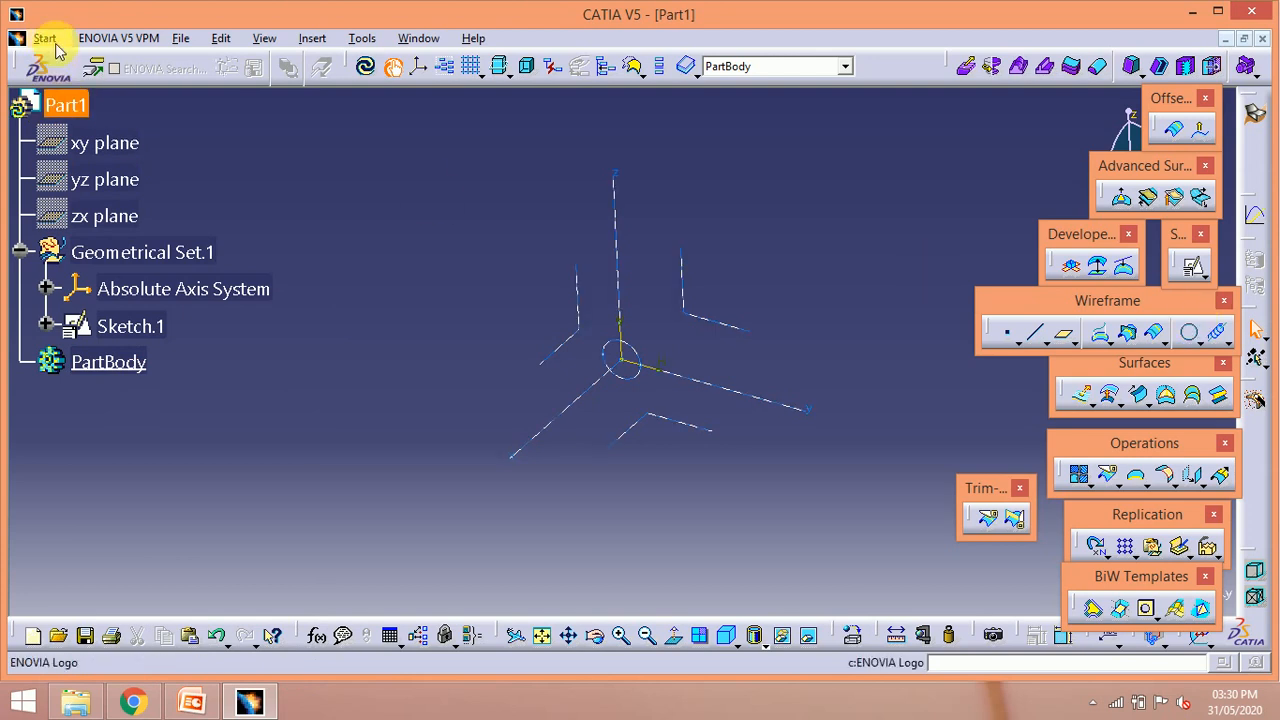
pyautogui.click(44, 38)
pyautogui.moveTo(94, 136)
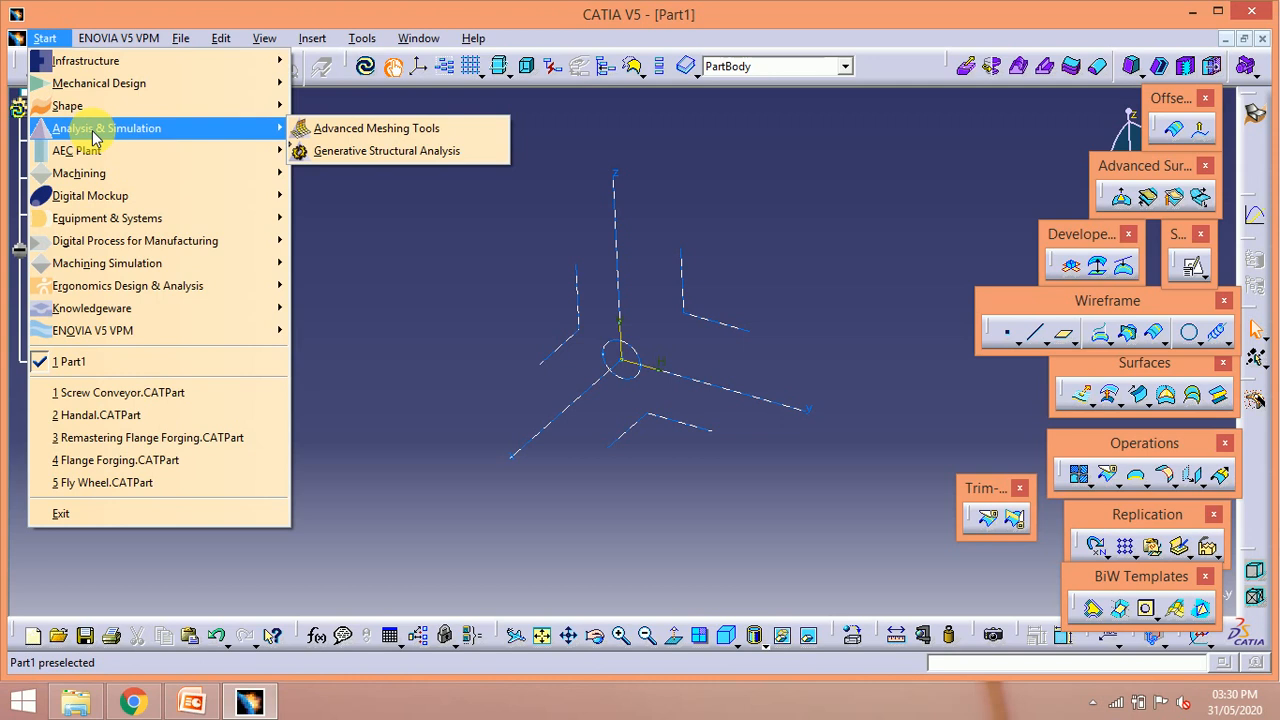
pyautogui.moveTo(100, 83)
pyautogui.click(345, 84)
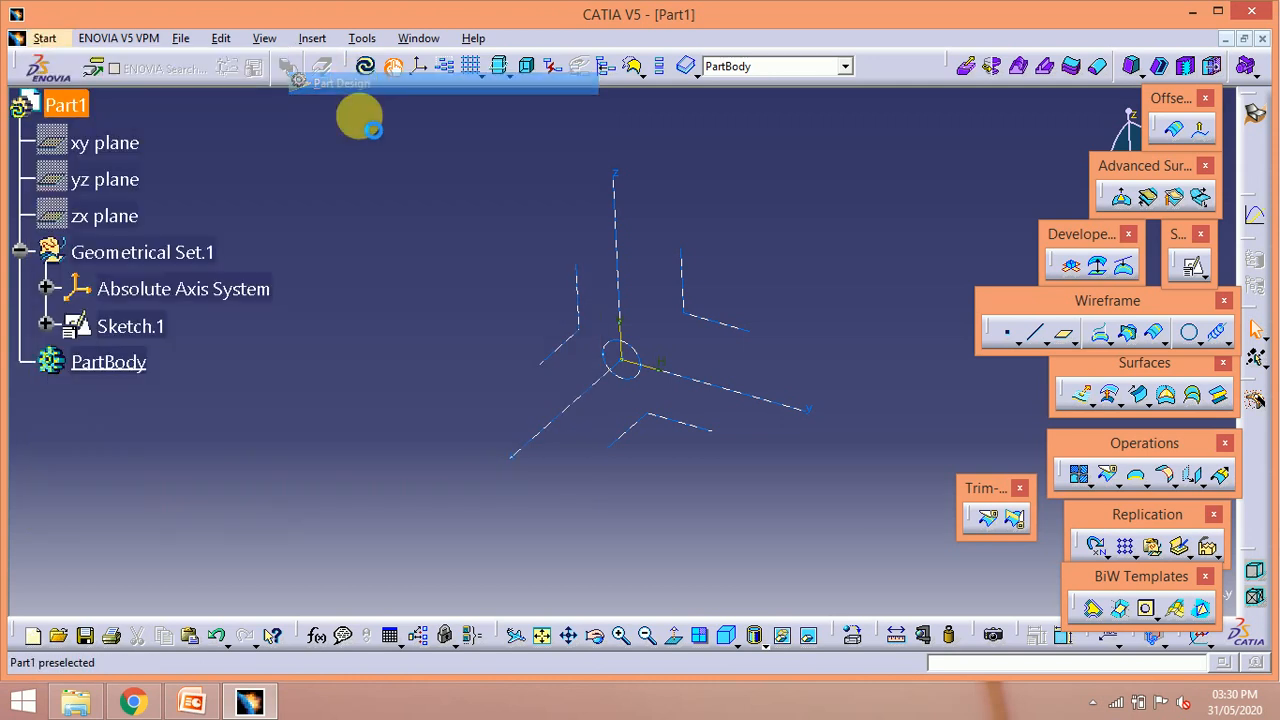
# - Pad the 20 mm circle sketch to a length of 200 mm in the reversed direction, away from the x axis
pyautogui.click(1257, 272)
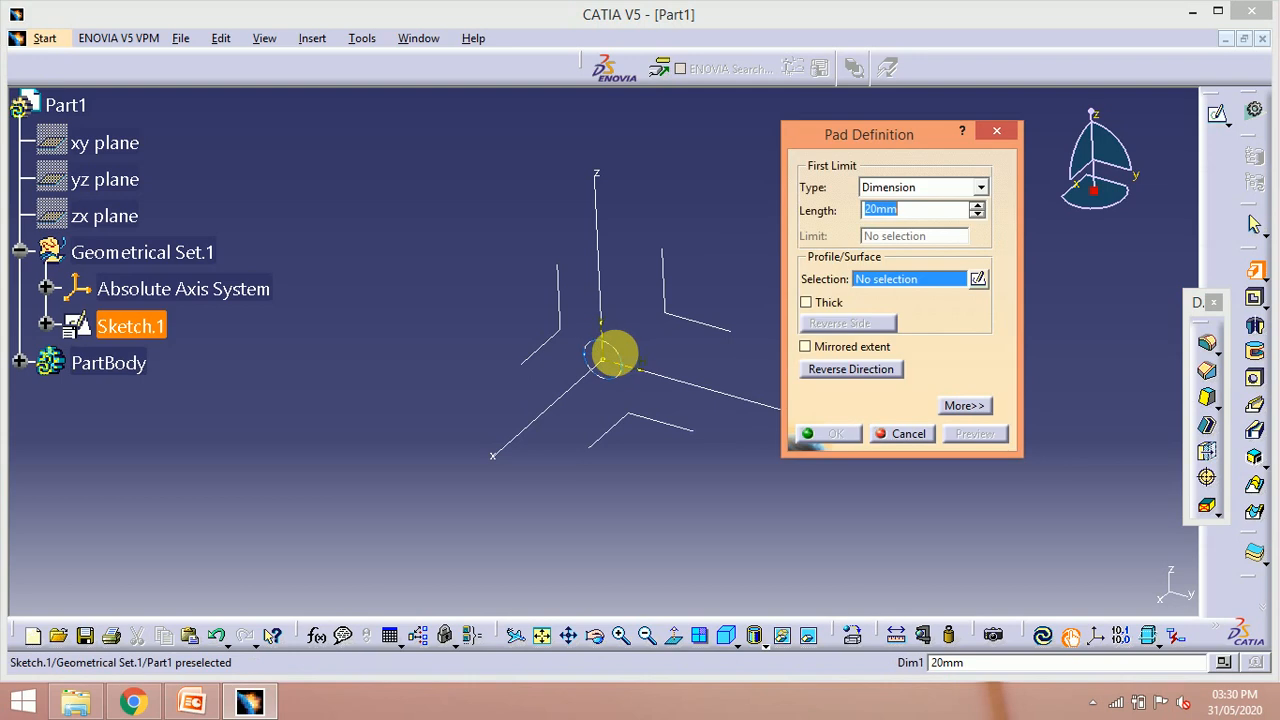
pyautogui.click(612, 354)
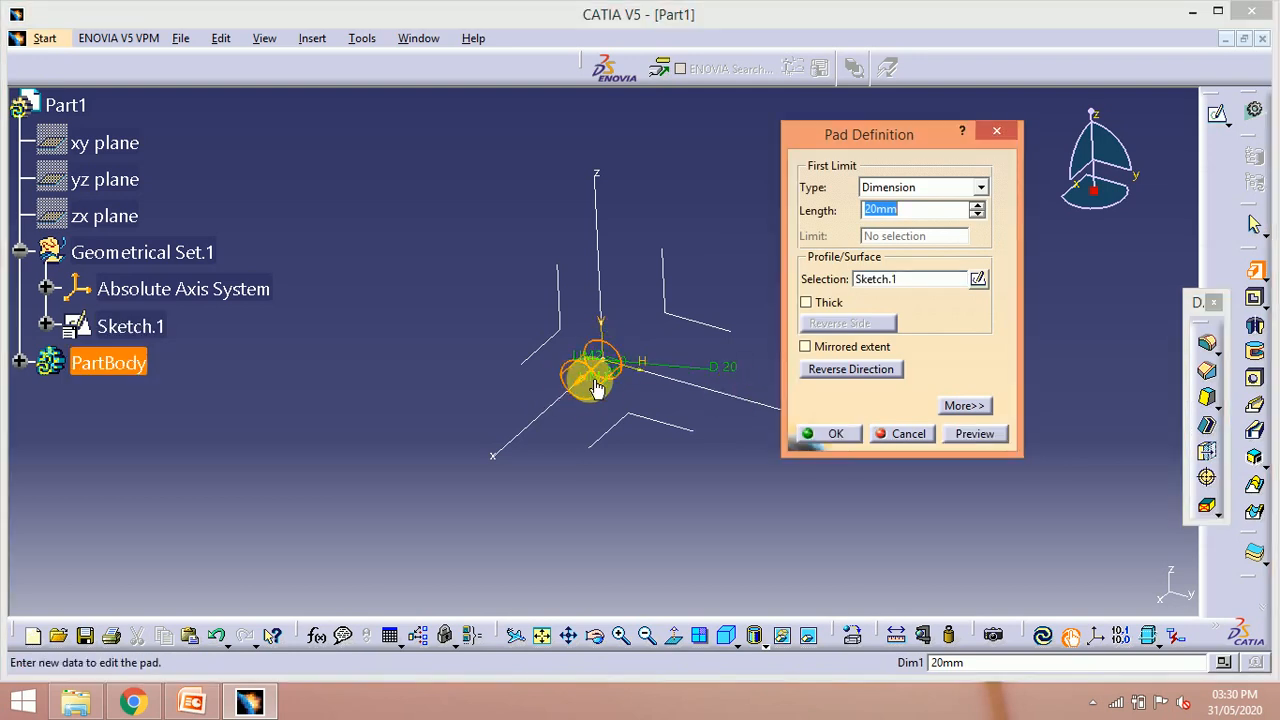
pyautogui.click(365, 527)
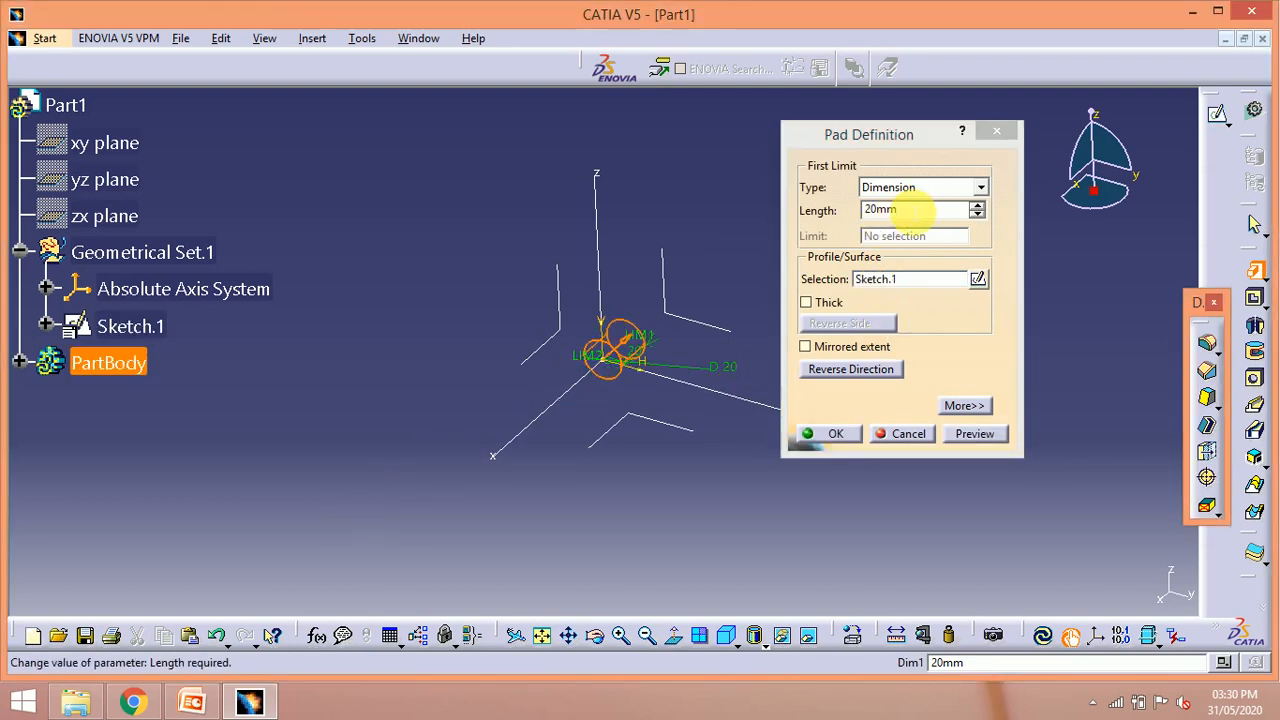
pyautogui.moveTo(915, 210); pyautogui.dragTo(810, 225)
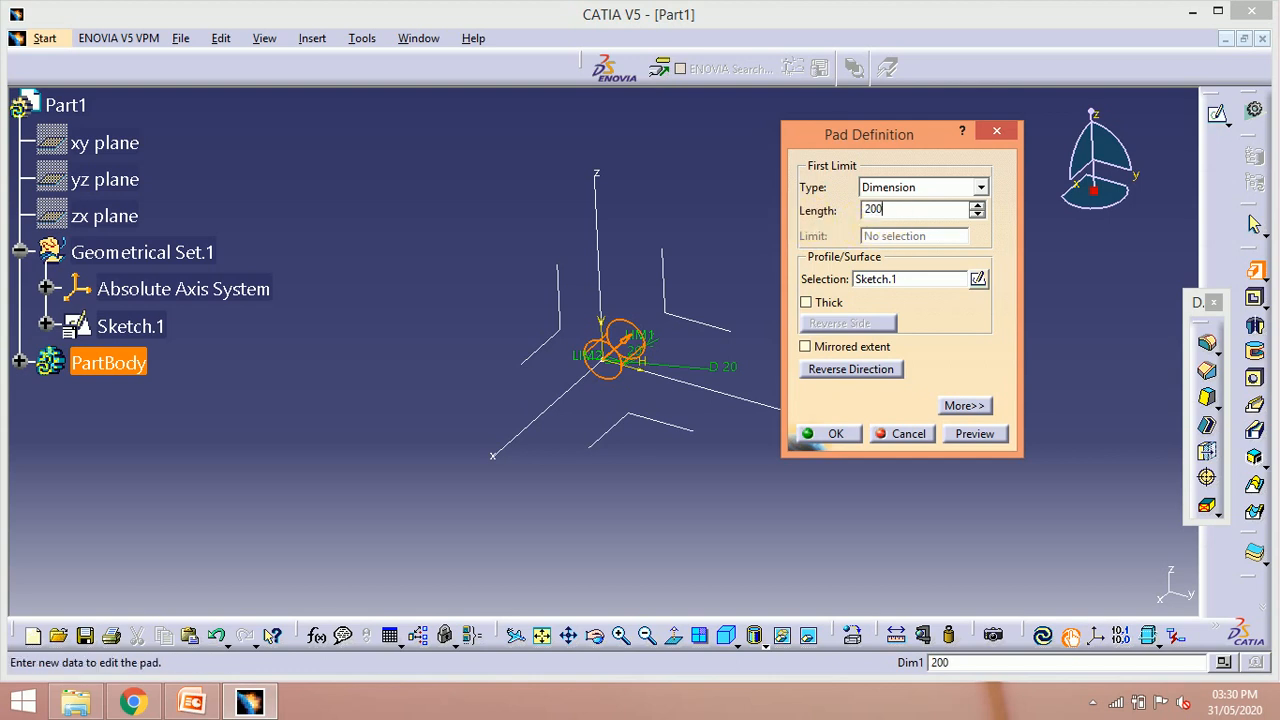
pyautogui.press('Return')
pyautogui.moveTo(898, 330); pyautogui.dragTo(829, 390, button='middle')
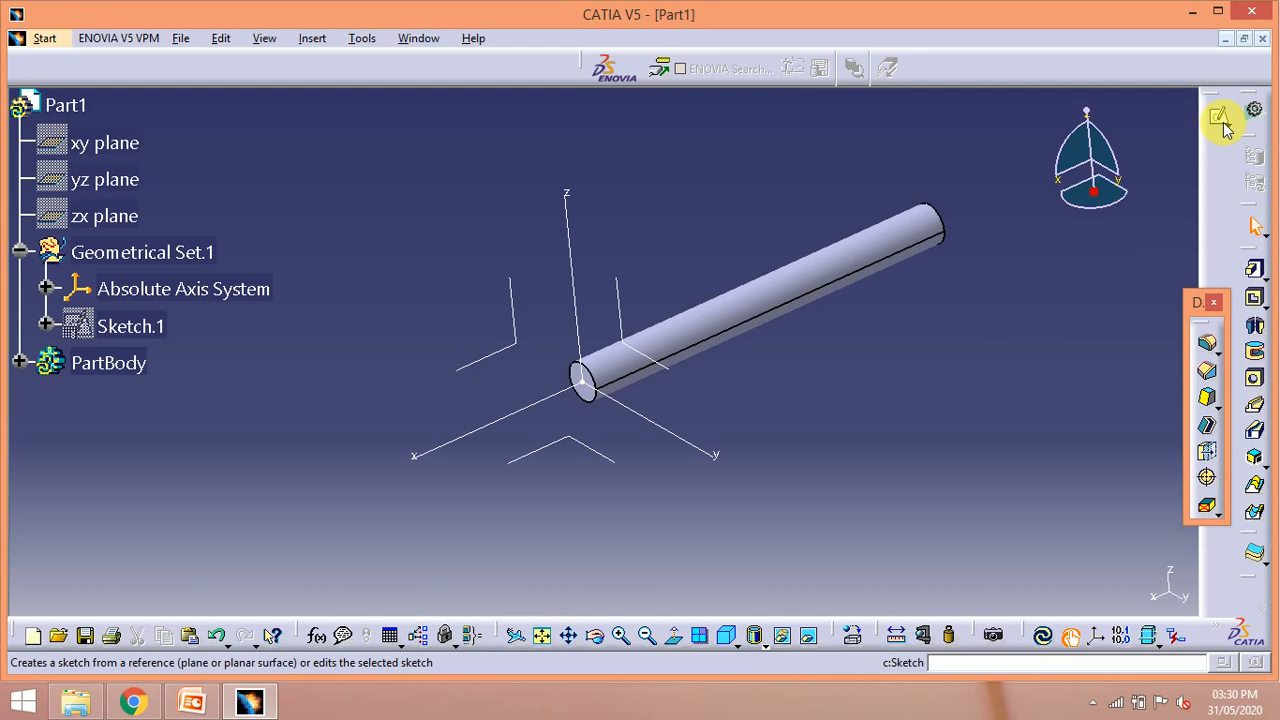
# - Try to move Sketch.1 from Geometrical Set.1 into PartBody by cutting and pasting it
pyautogui.rightClick(130, 326)
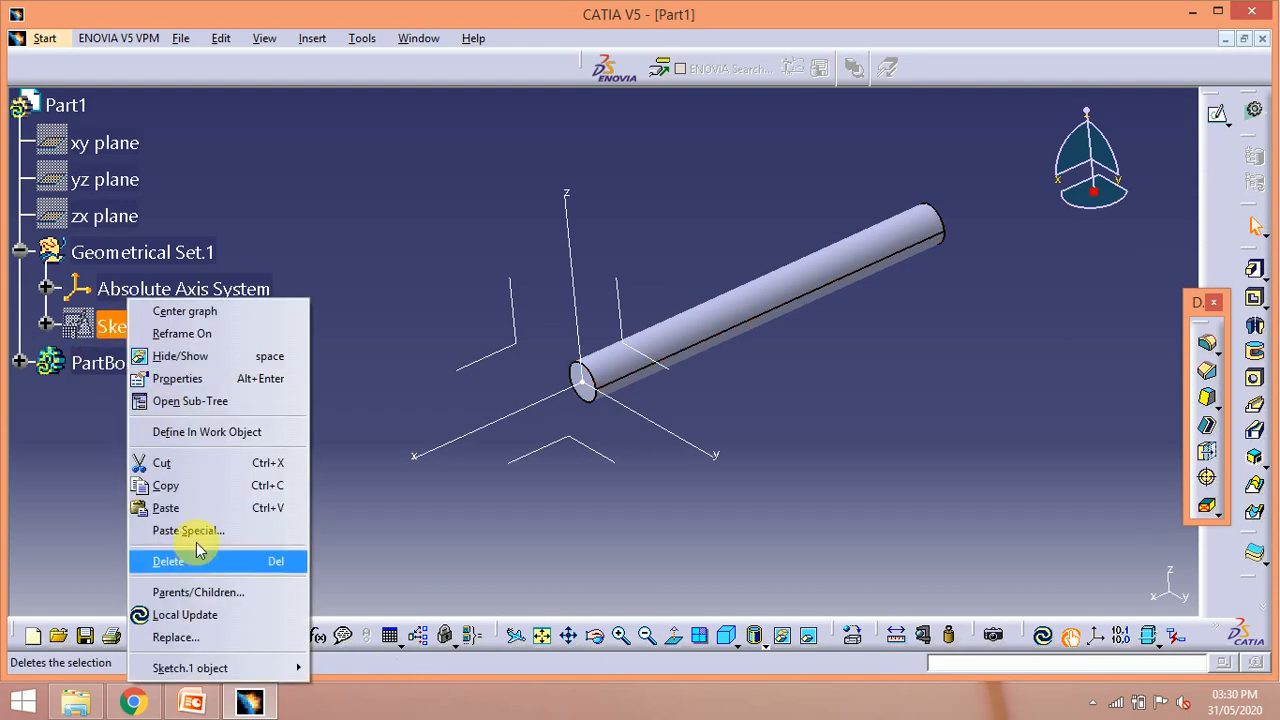
pyautogui.click(172, 463)
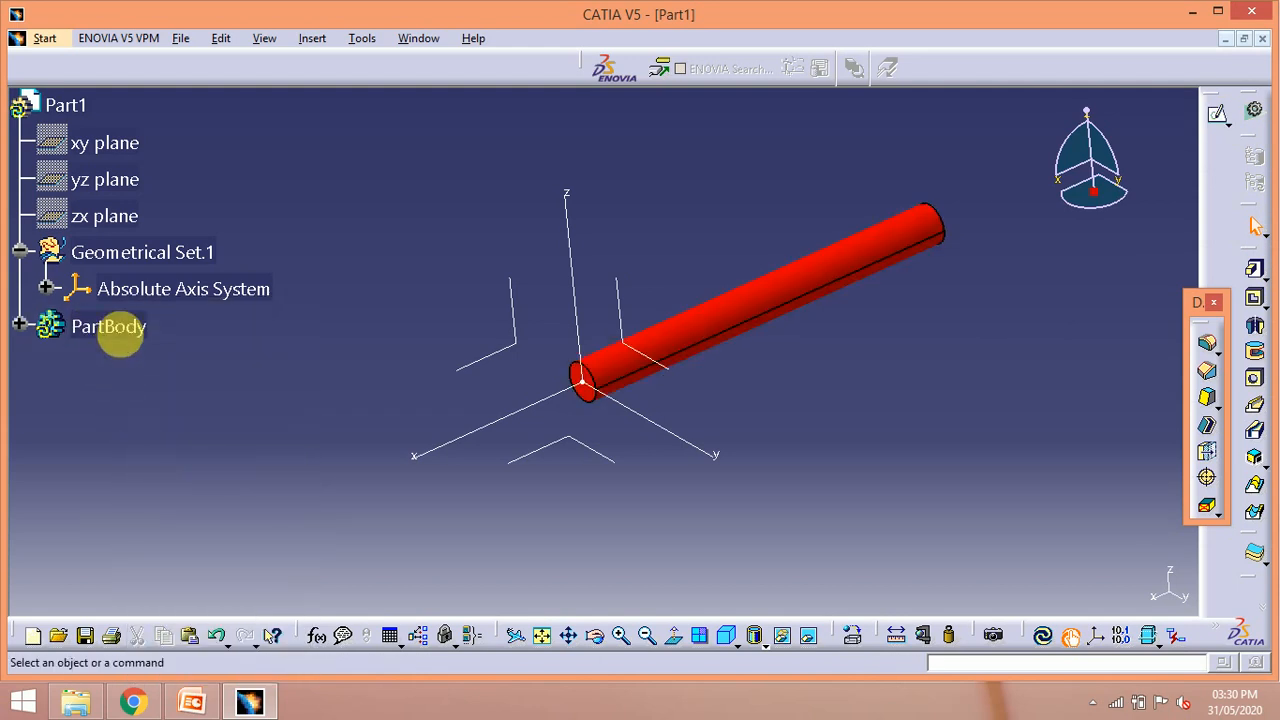
pyautogui.rightClick(128, 327)
pyautogui.click(177, 506)
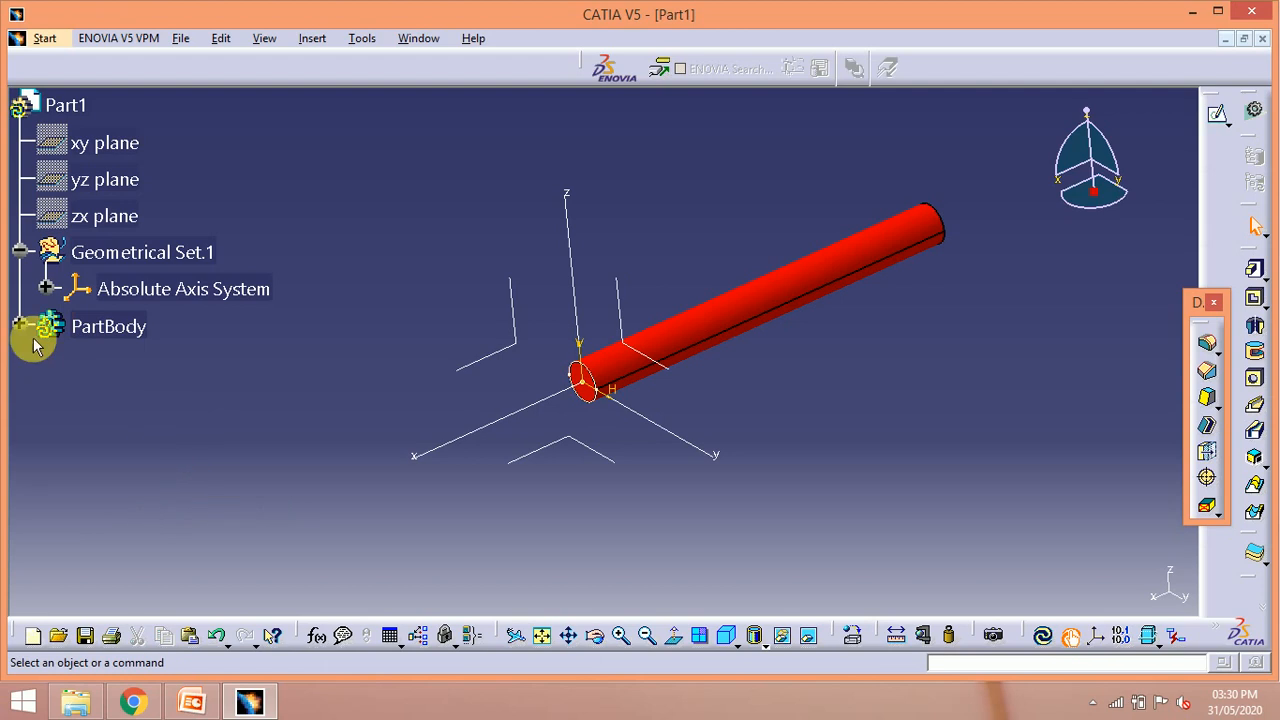
# - Try a local update of PartBody, cancel the pad edit, and undo the sketch's move
pyautogui.rightClick(91, 326)
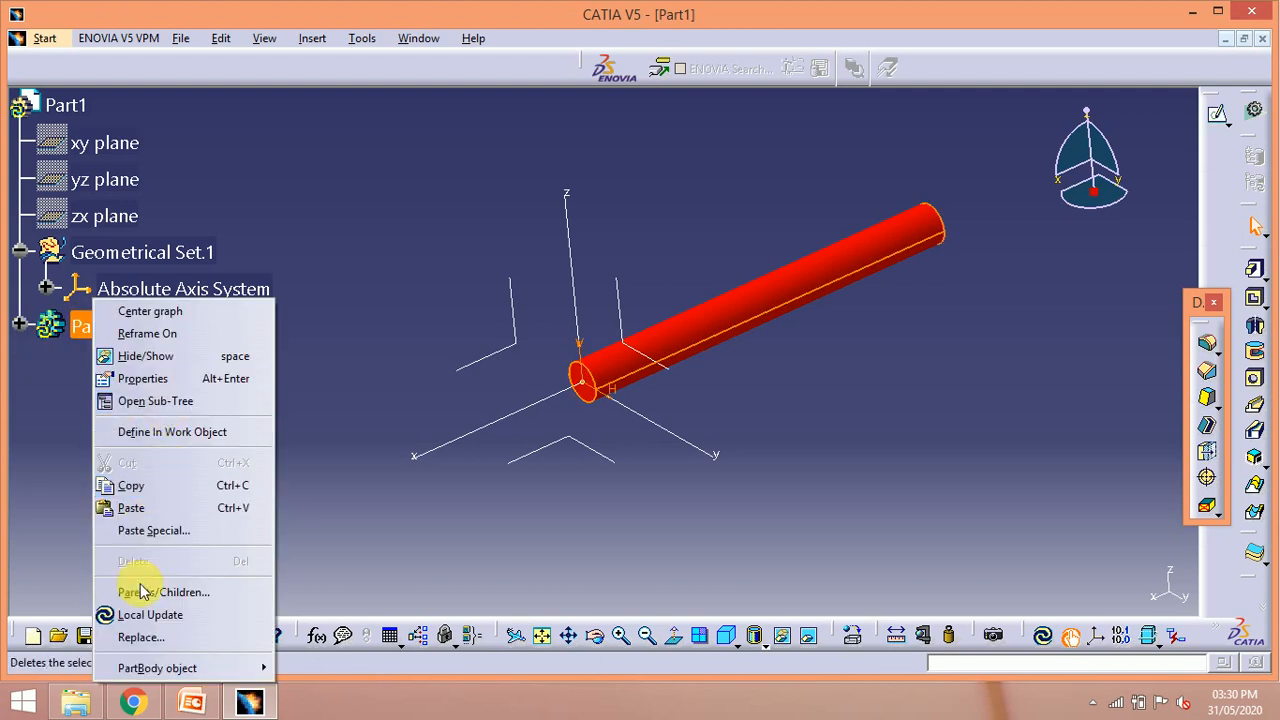
pyautogui.click(145, 614)
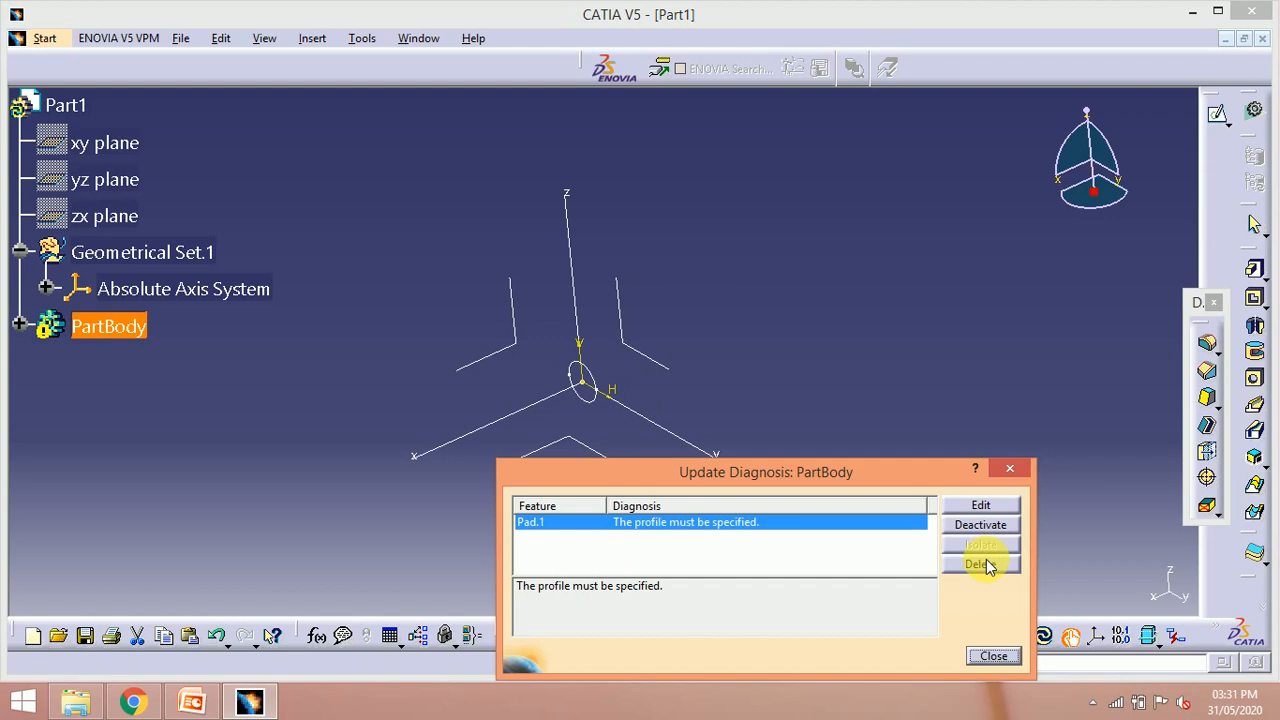
pyautogui.click(981, 506)
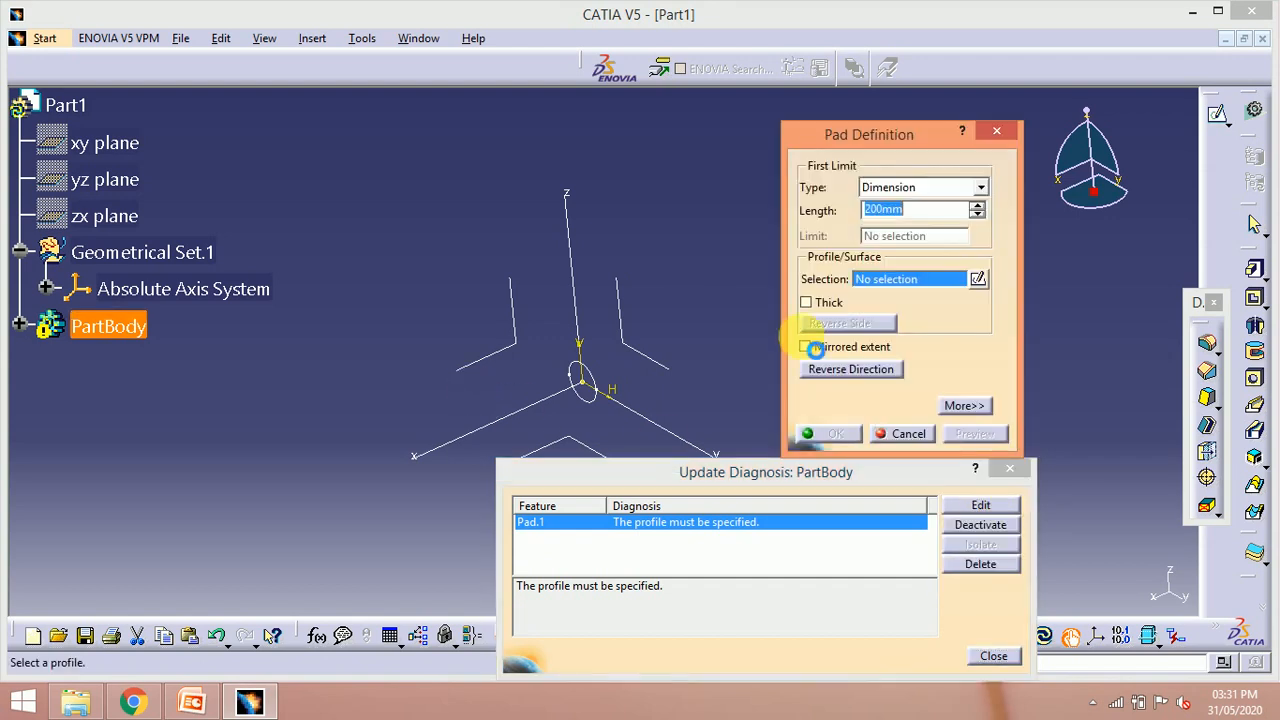
pyautogui.click(925, 434)
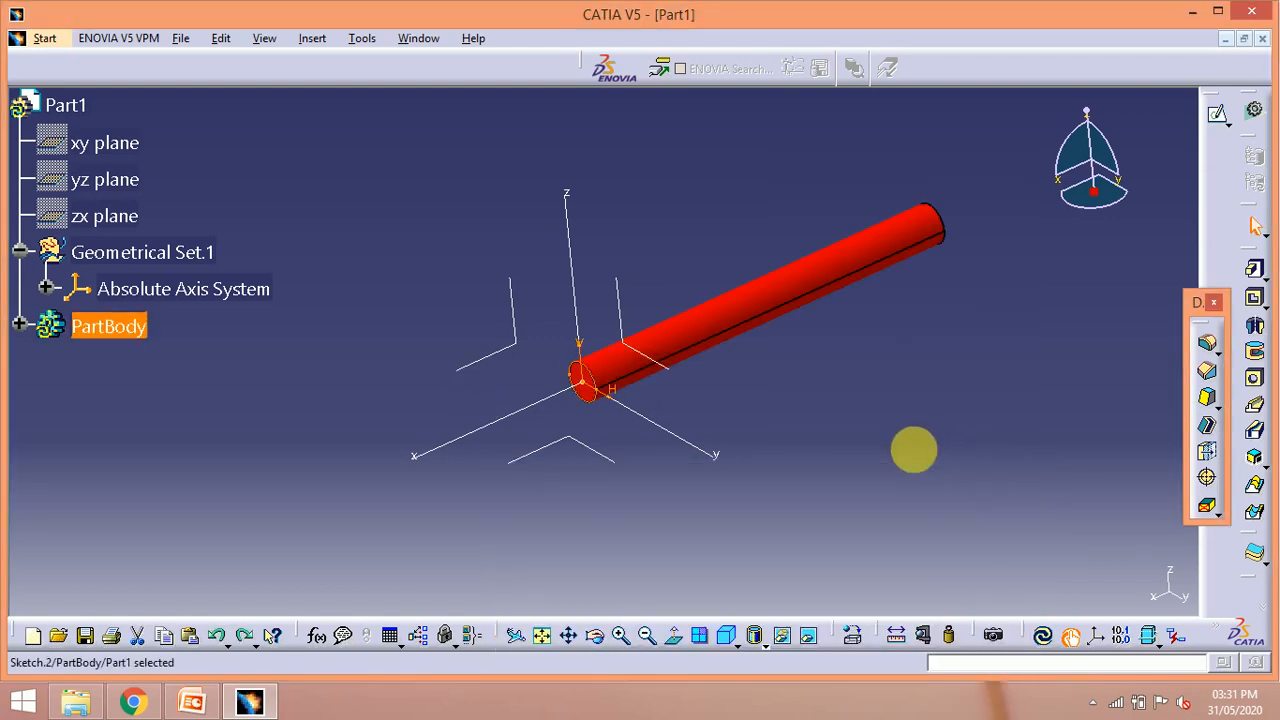
pyautogui.click(200, 447)
pyautogui.click(108, 327)
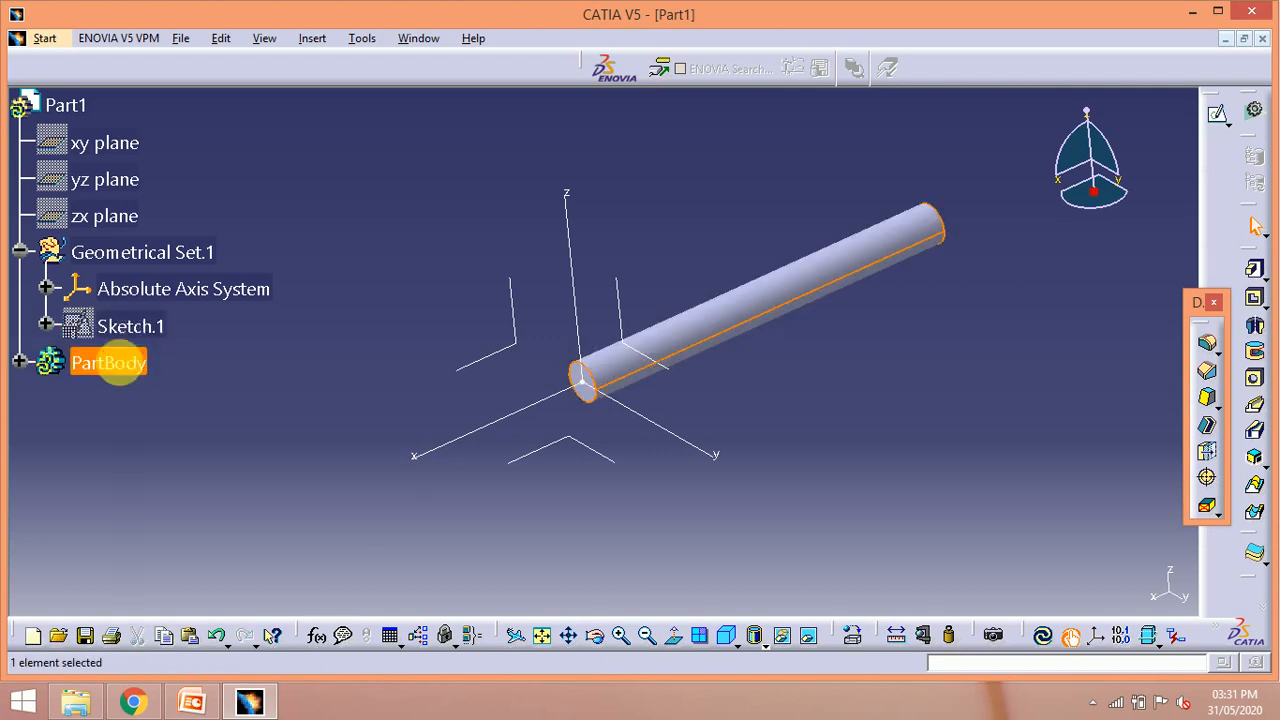
# - Define PartBody as the in-work object again and update it locally
pyautogui.rightClick(109, 360)
pyautogui.click(185, 440)
pyautogui.rightClick(112, 364)
pyautogui.click(185, 615)
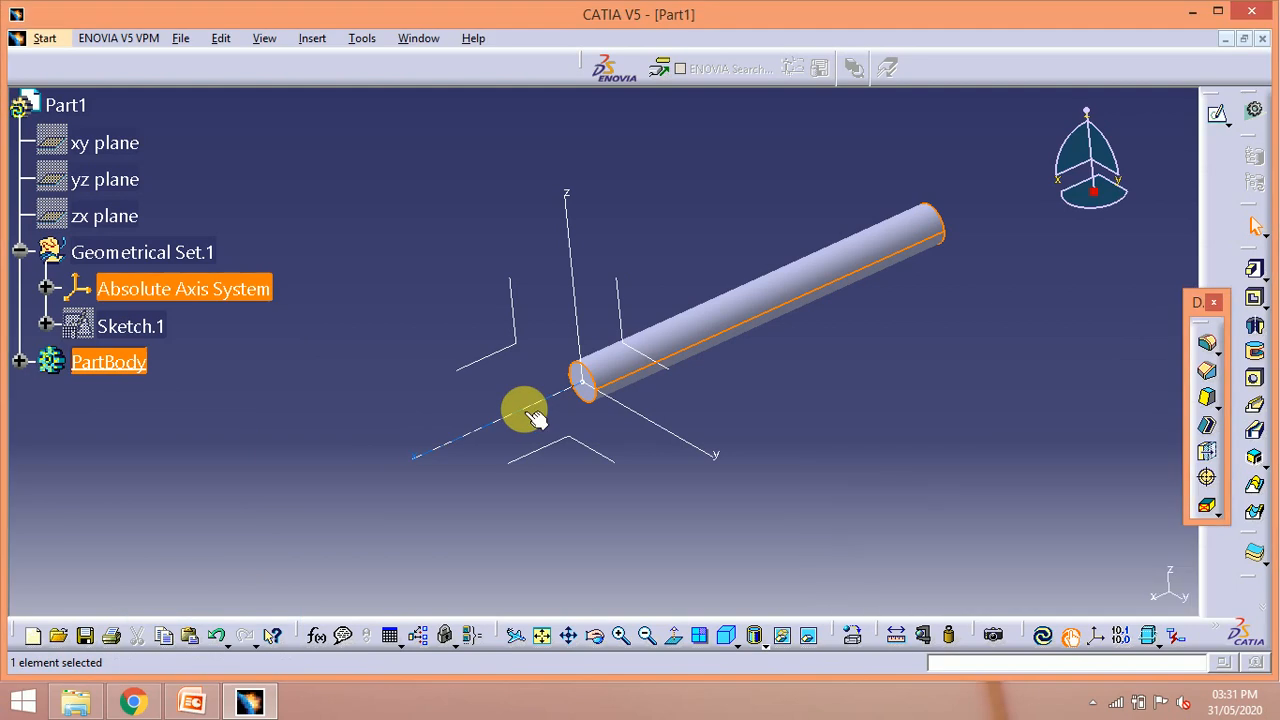
# - Start another positioned sketch on the Absolute Axis System's YZ plane, at the cylinder's end face
pyautogui.click(1233, 128)
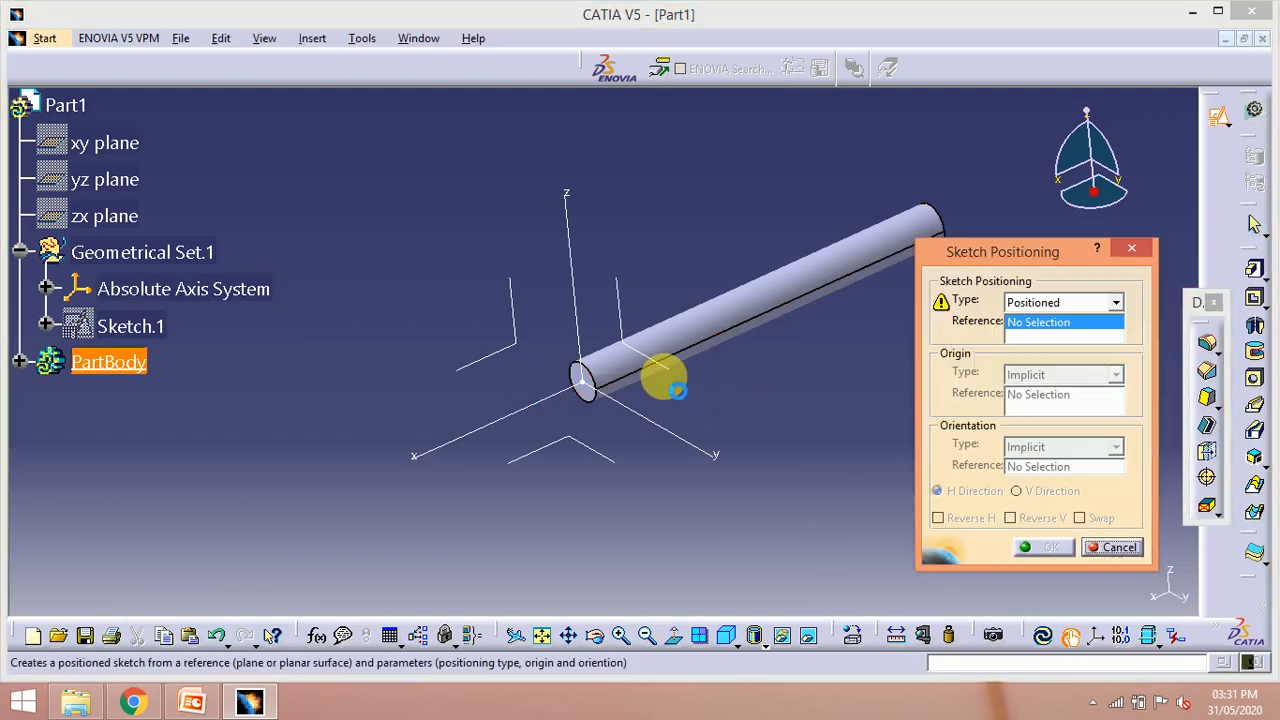
pyautogui.click(672, 376)
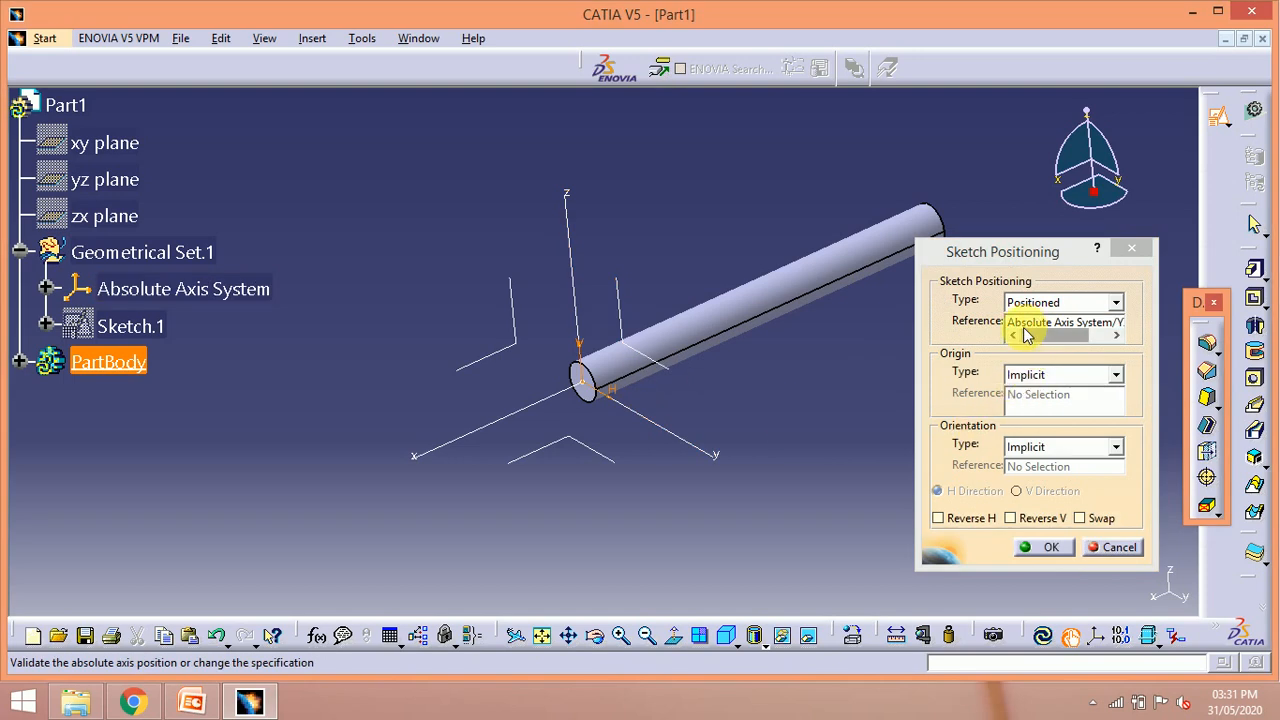
pyautogui.click(1042, 547)
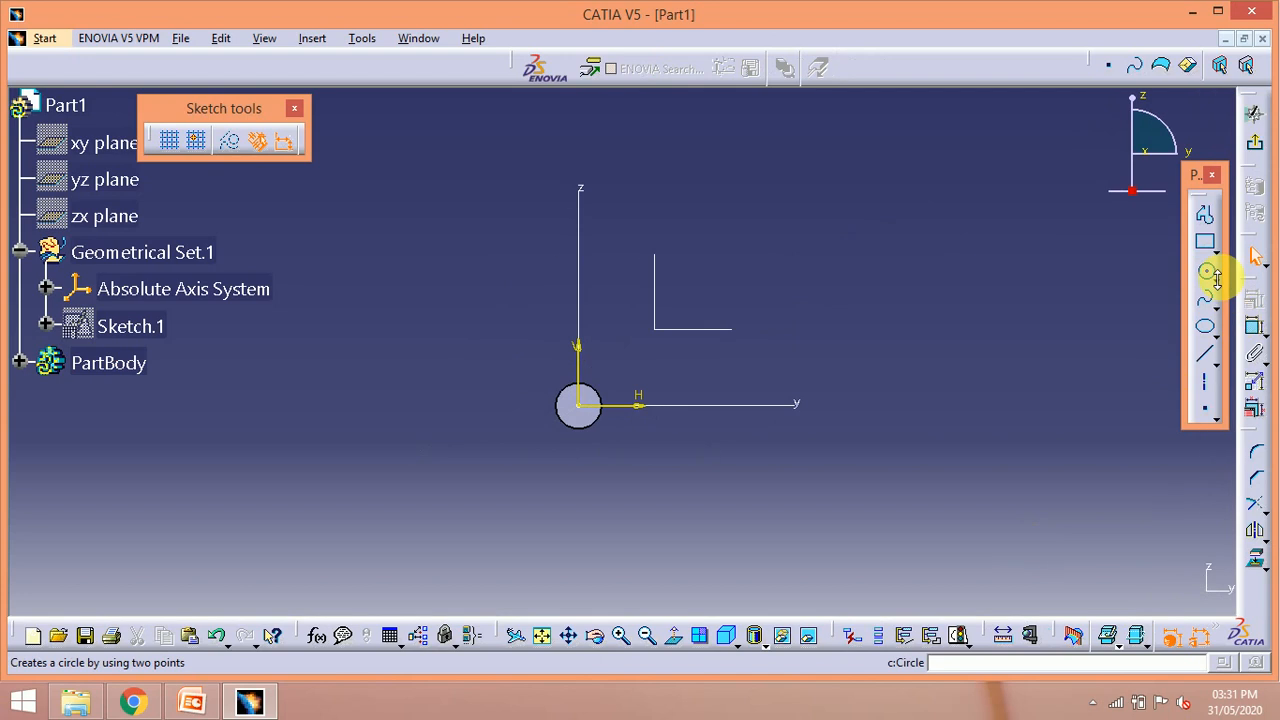
# - Sketch a circle at the cylinder's centre, dimension its diameter to 10 mm, and exit the sketch
pyautogui.click(588, 408)
pyautogui.click(595, 390)
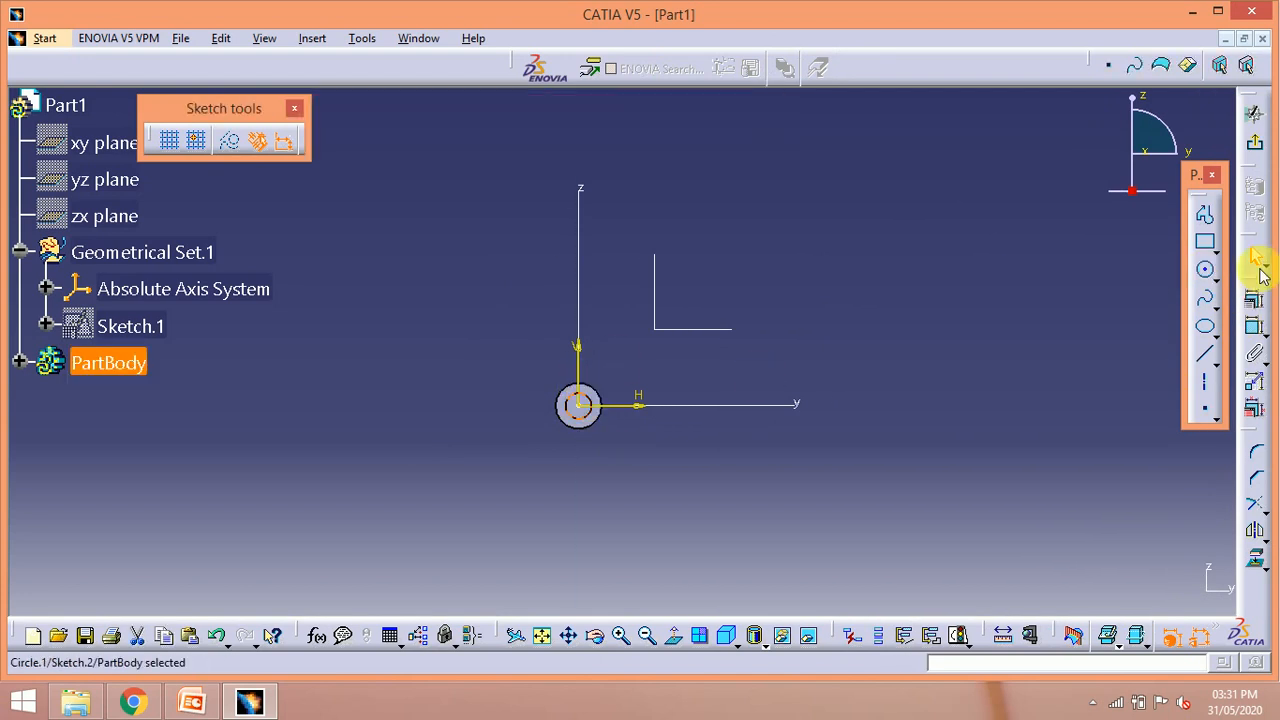
pyautogui.click(878, 328)
pyautogui.doubleClick(868, 327)
pyautogui.write('10.')
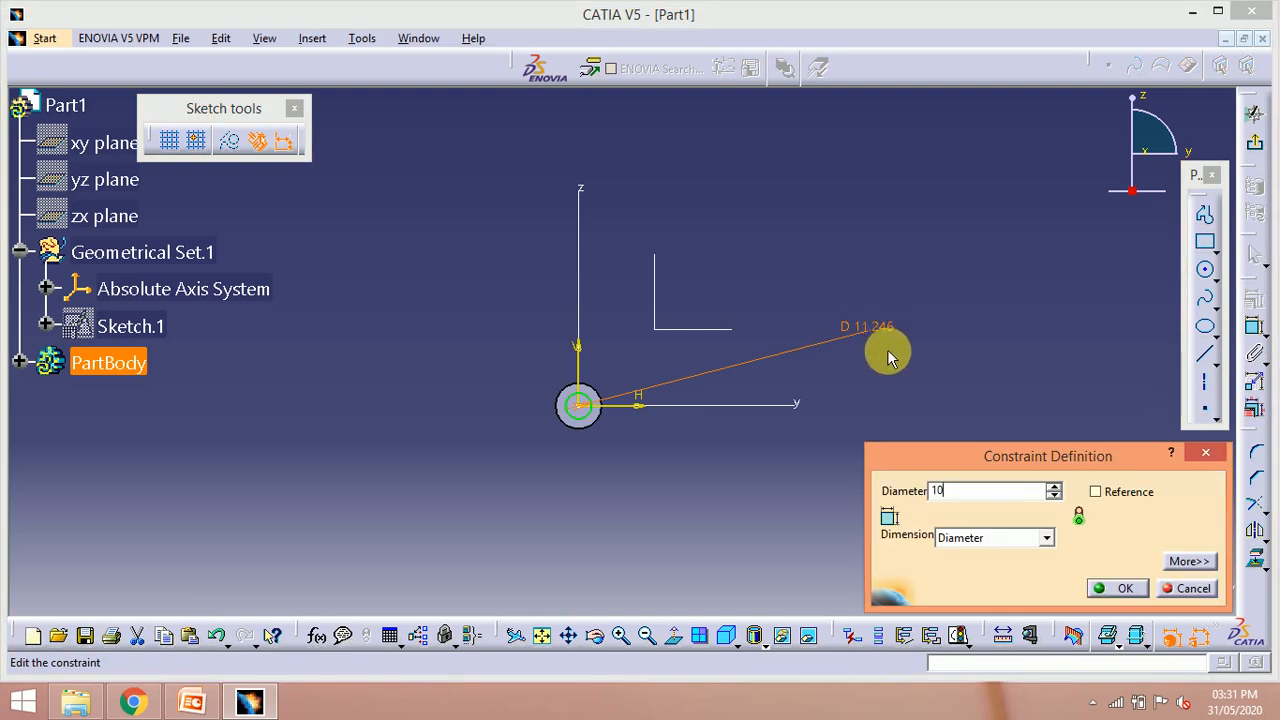
pyautogui.press('Return')
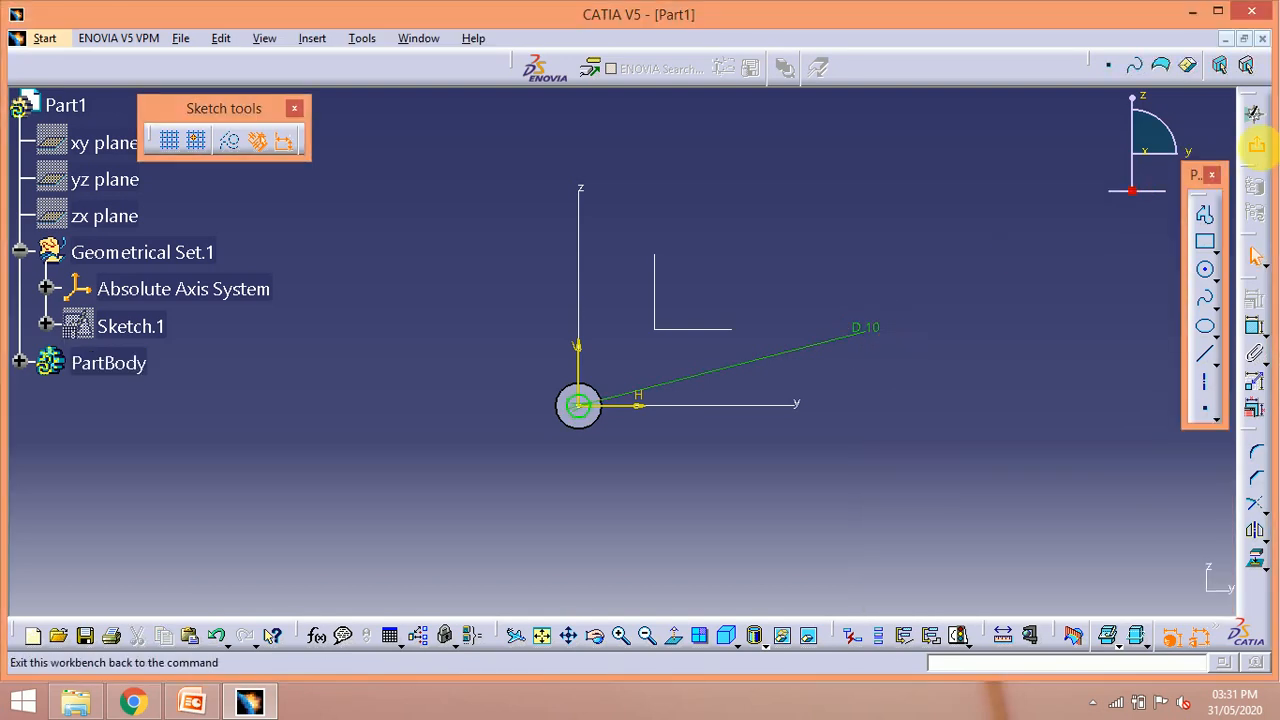
pyautogui.click(1255, 152)
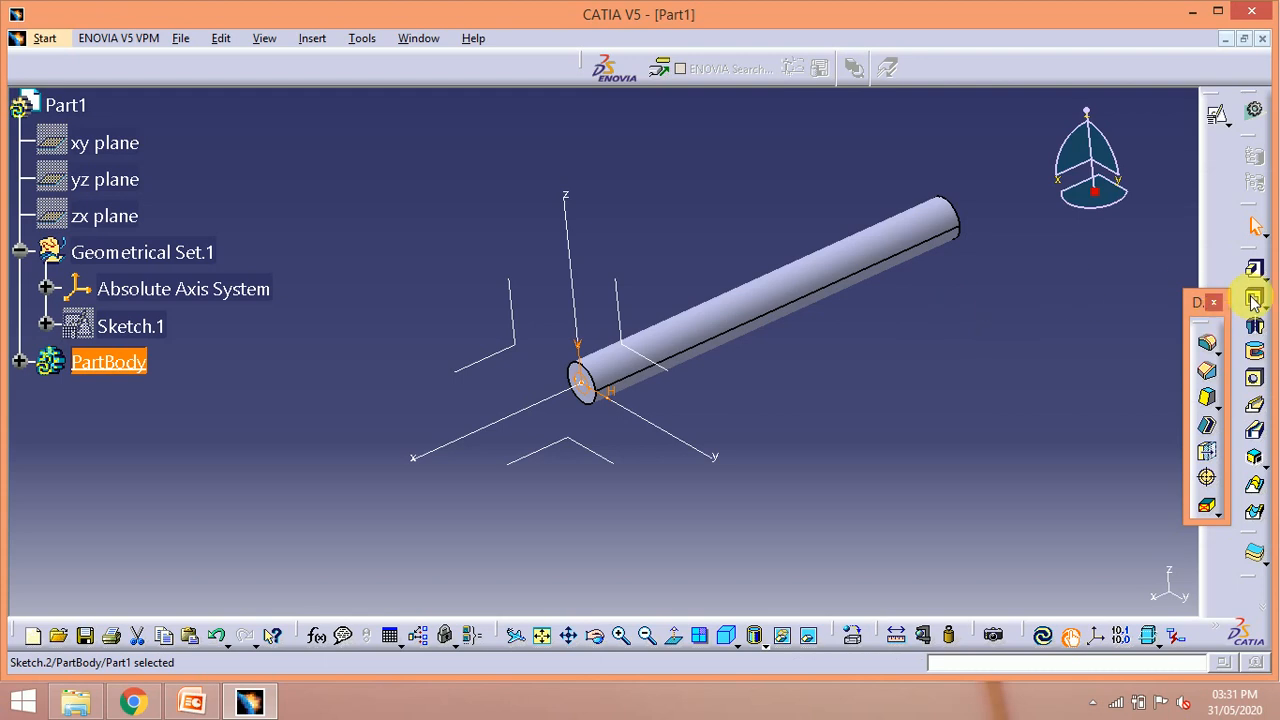
# - Start a pad of the 10 mm circle with a 220 mm first limit, directed through the existing cylinder
pyautogui.click(1251, 266)
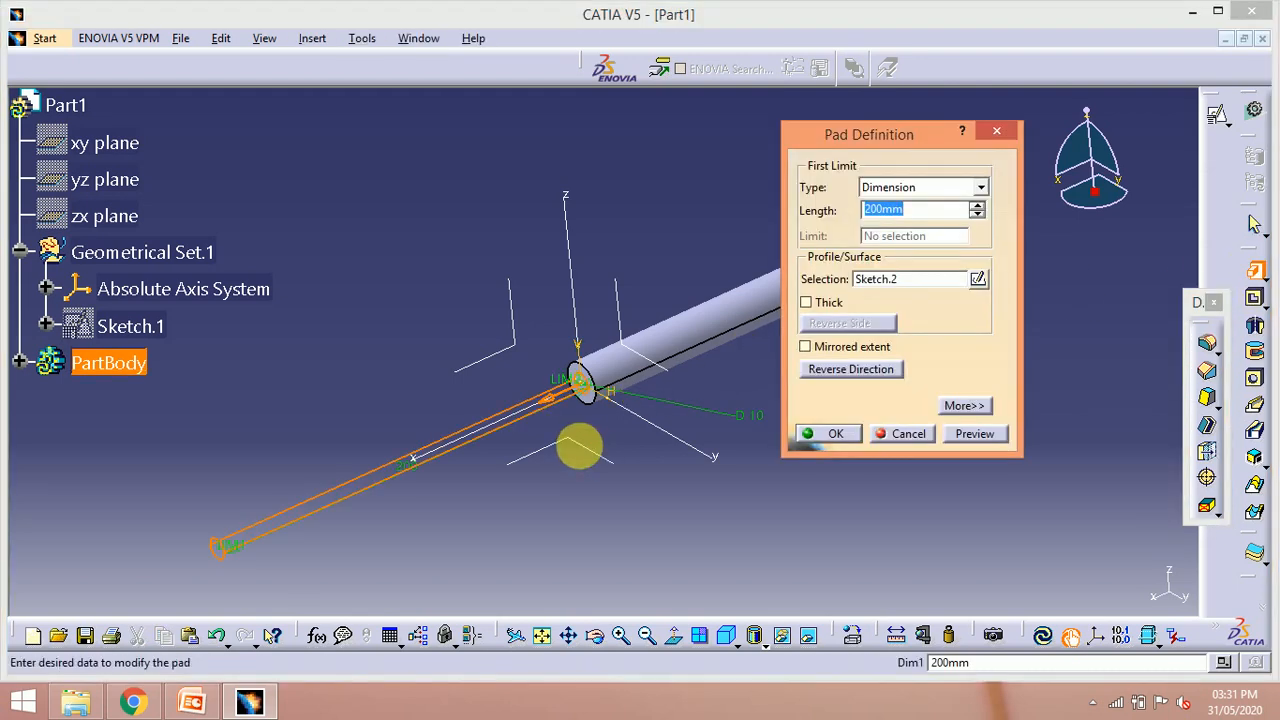
pyautogui.click(868, 371)
pyautogui.moveTo(728, 411); pyautogui.dragTo(512, 426, button='middle')
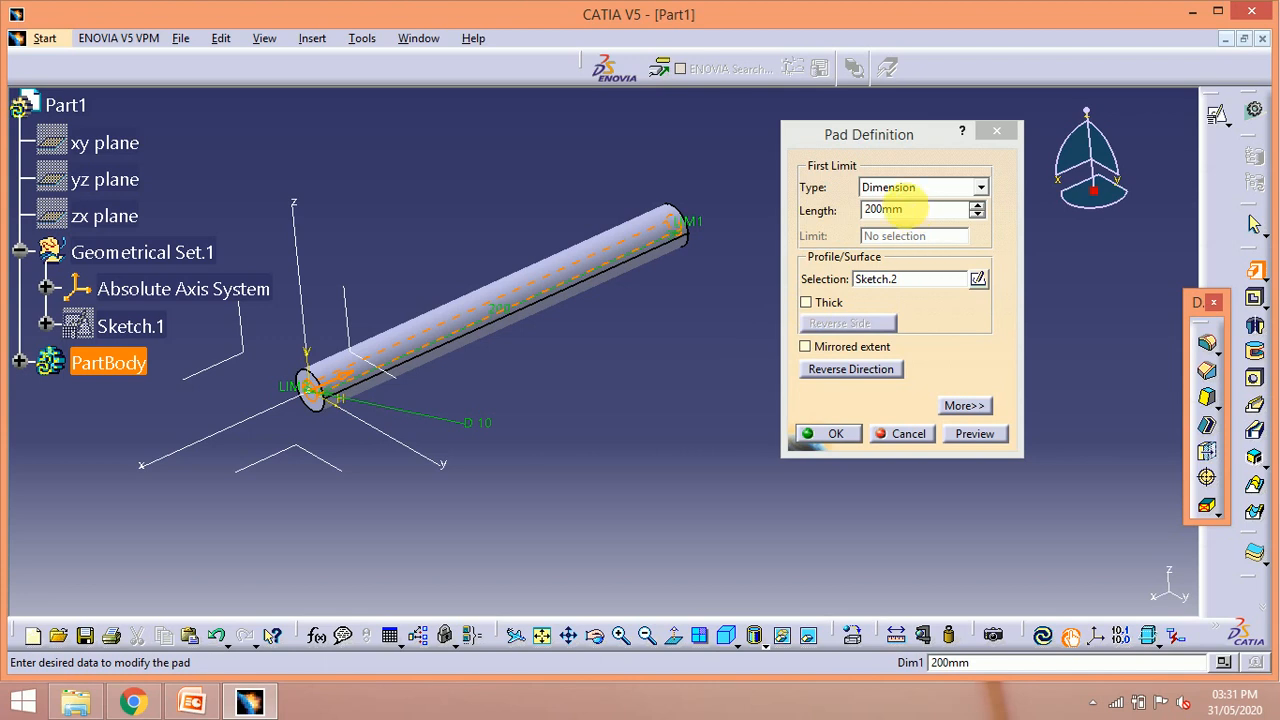
pyautogui.moveTo(918, 208); pyautogui.dragTo(824, 212)
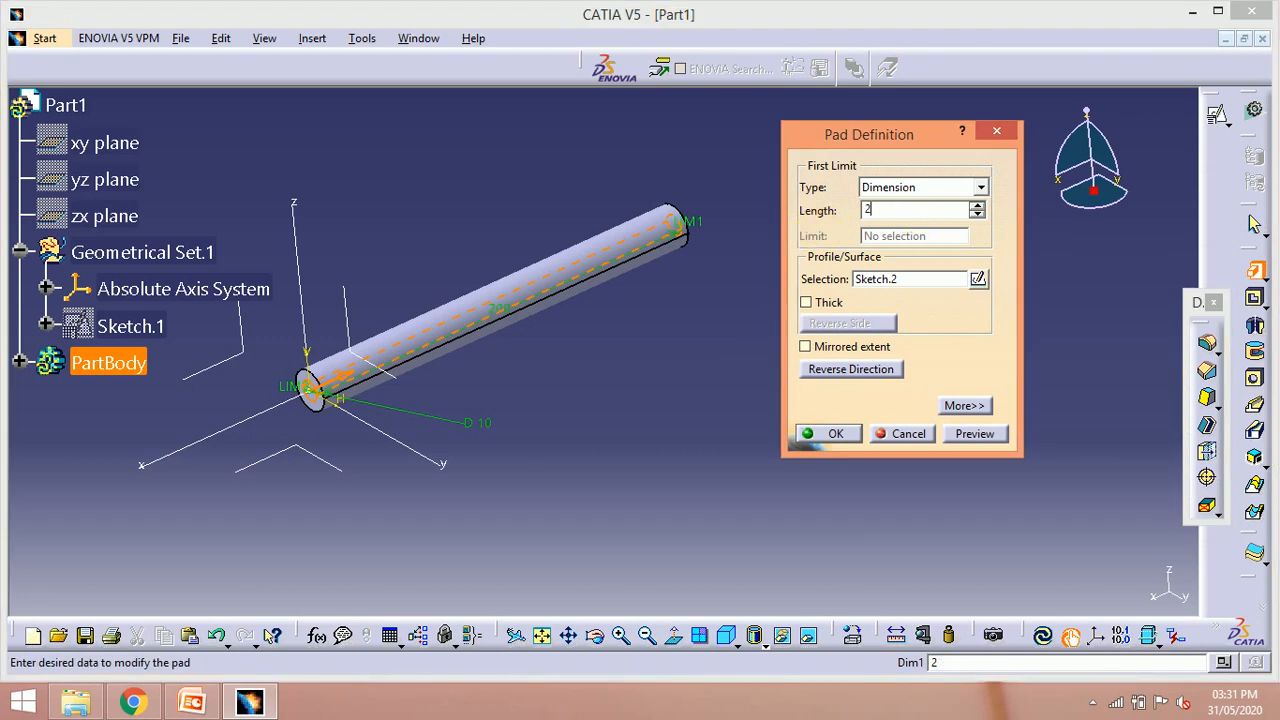
pyautogui.write('220')
pyautogui.click(741, 347)
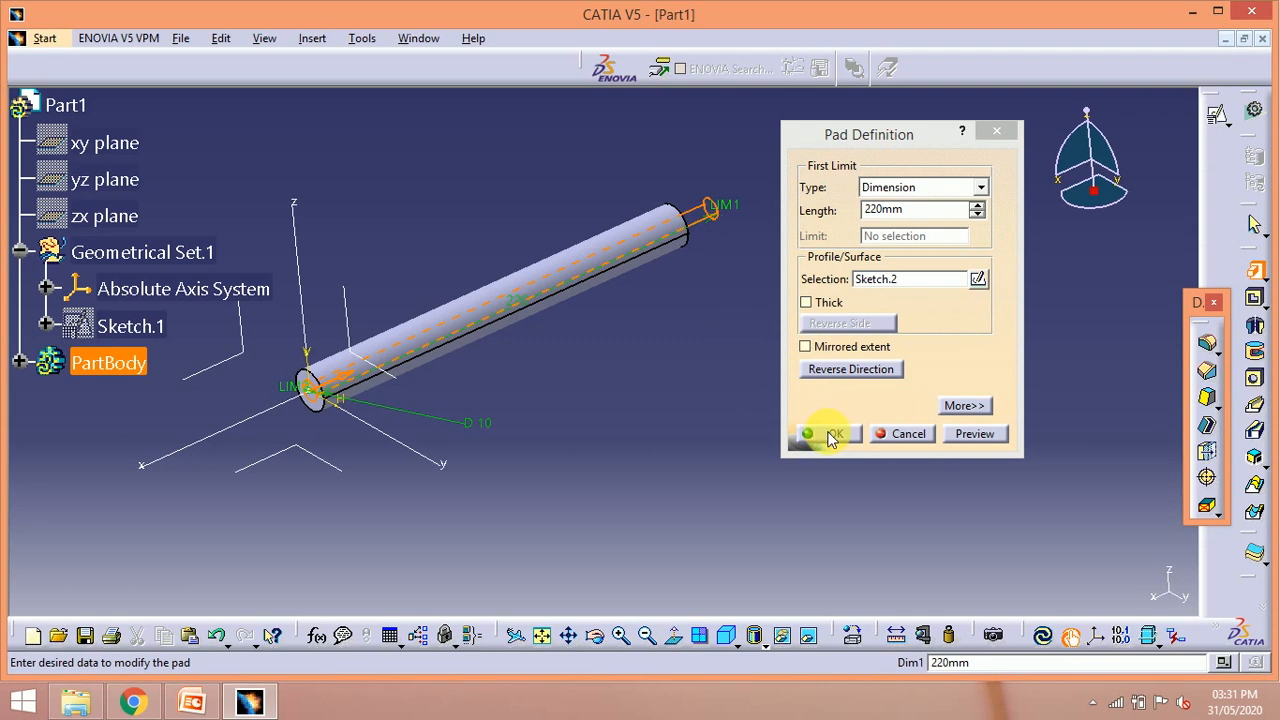
pyautogui.click(852, 370)
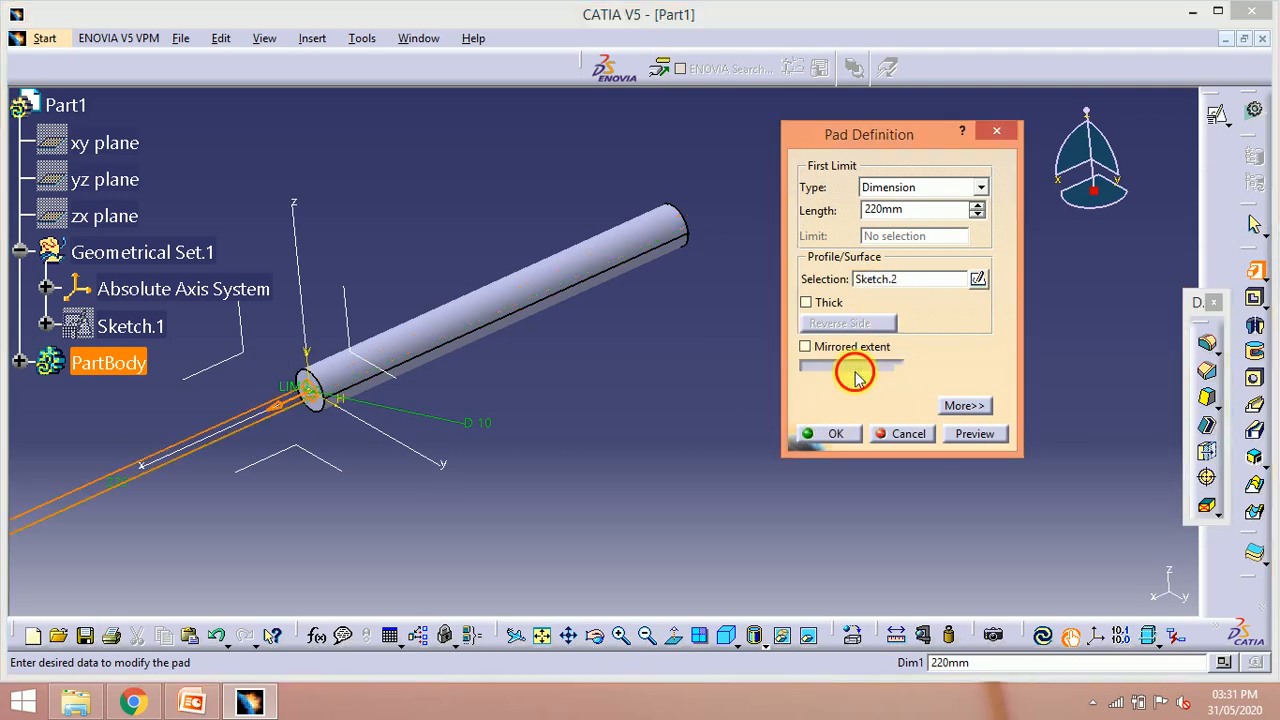
# - Set the pad's second limit to 20 mm so a journal extends from the other end, and create the pad
pyautogui.click(966, 406)
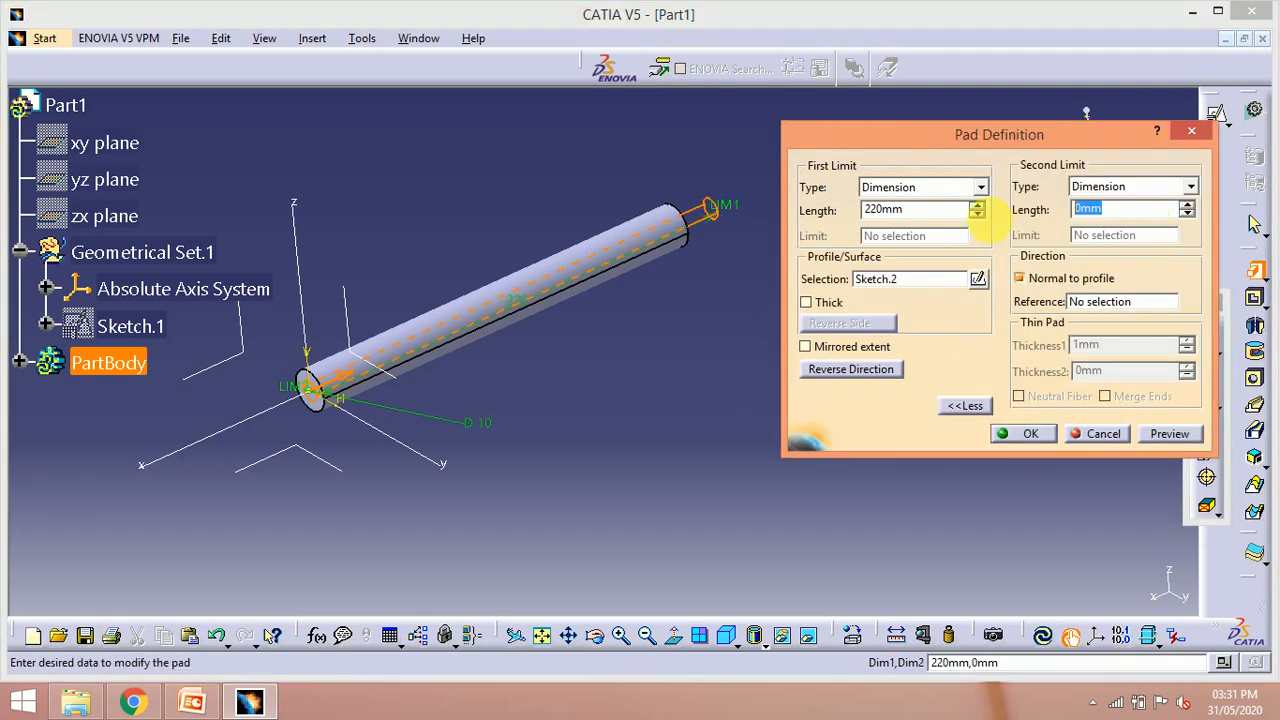
pyautogui.write('20')
pyautogui.click(623, 360)
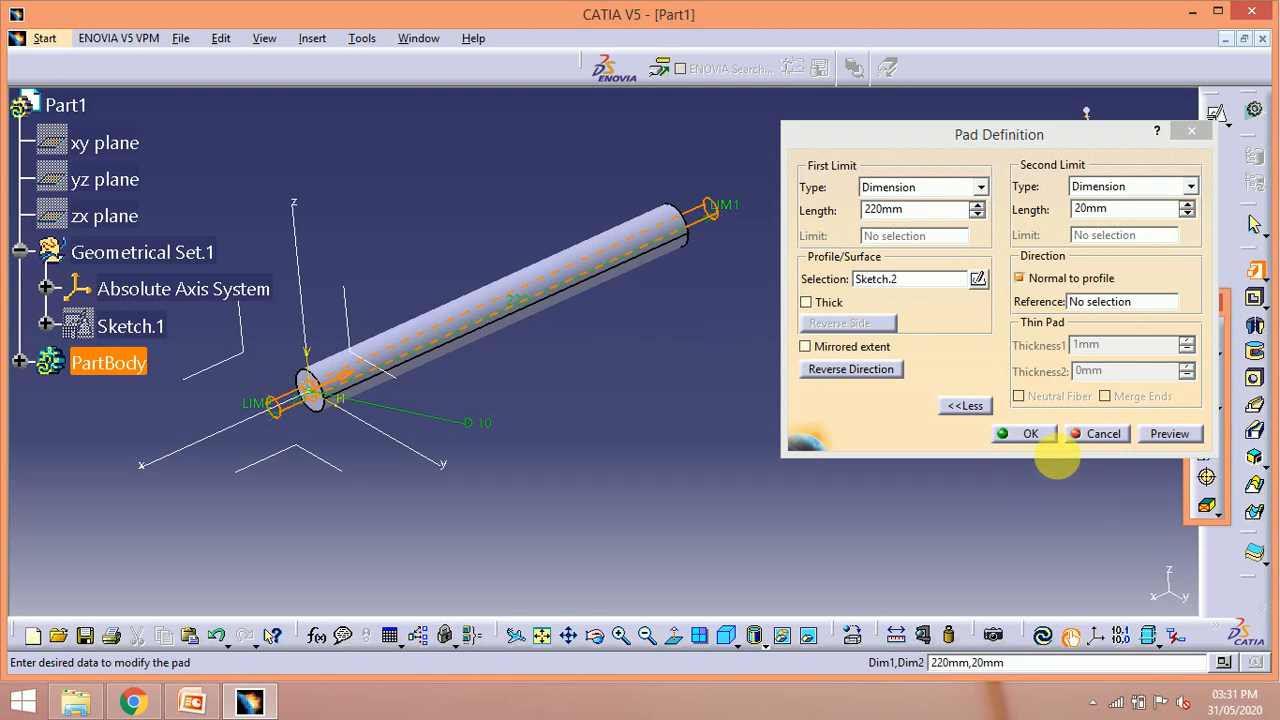
pyautogui.click(1050, 448)
pyautogui.moveTo(926, 449); pyautogui.dragTo(648, 455, button='middle')
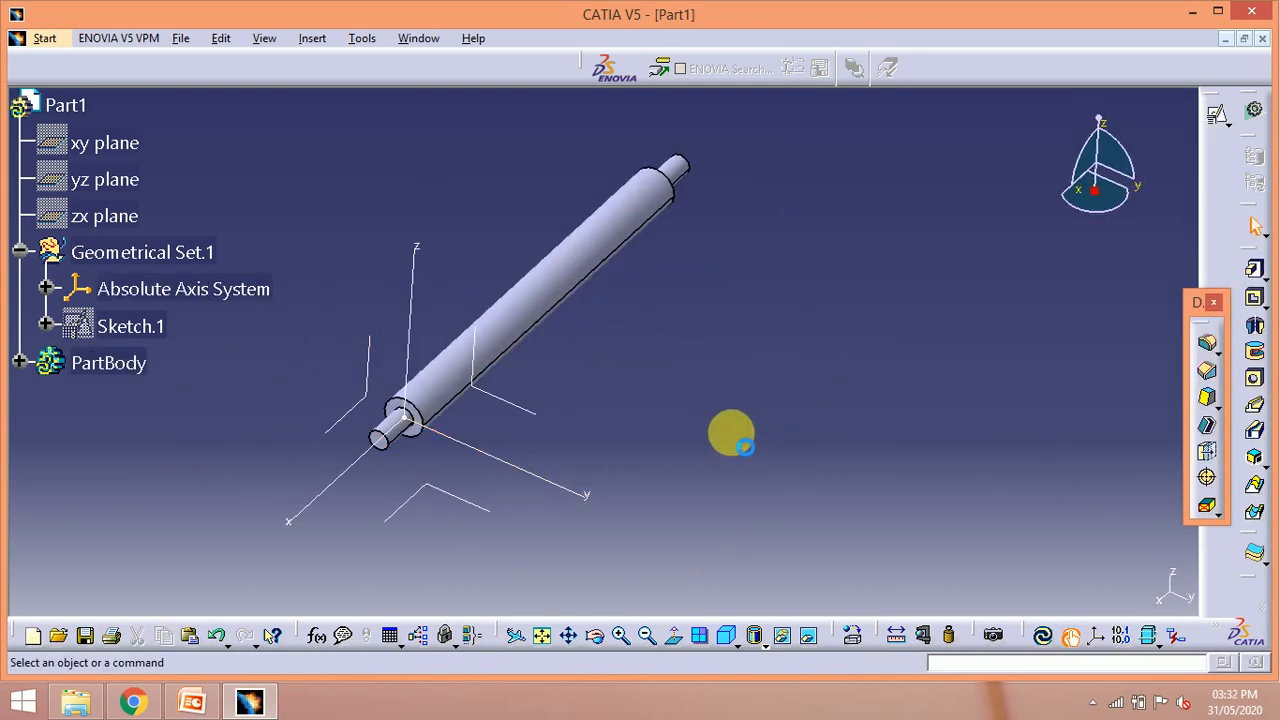
pyautogui.moveTo(738, 431); pyautogui.dragTo(843, 397, button='middle')
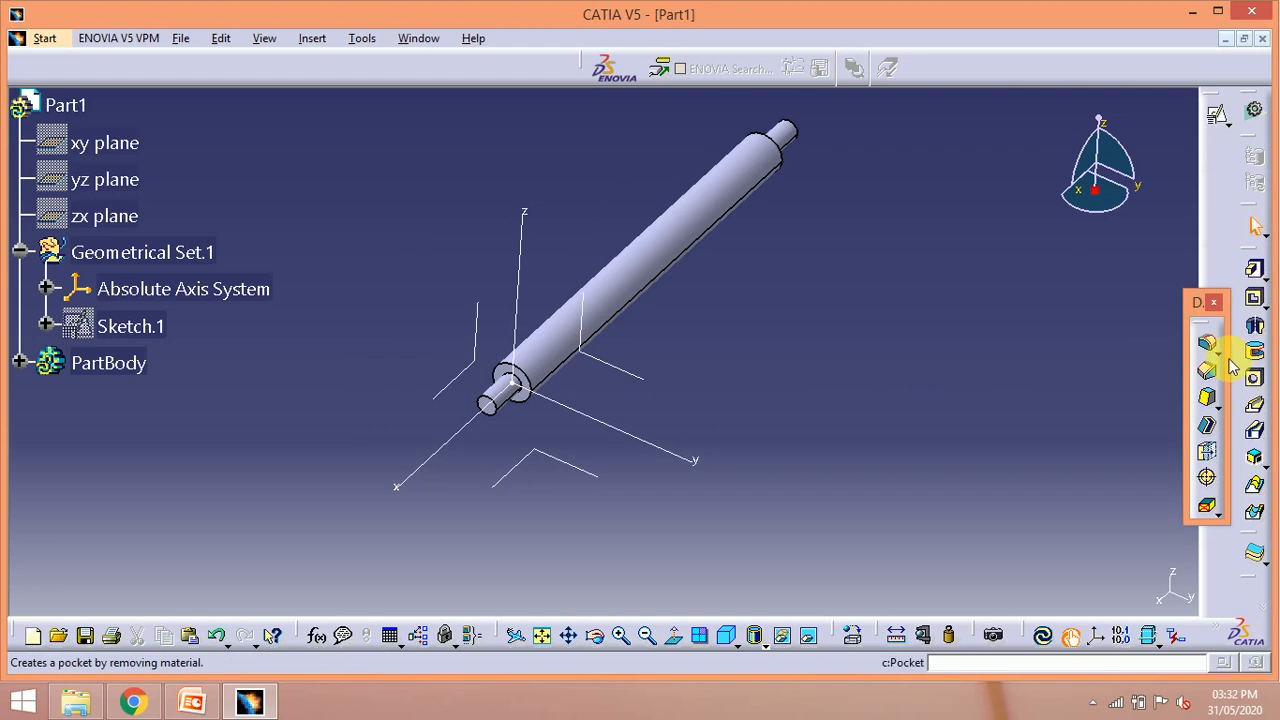
# - Define Geometrical Set.1 as the in-work object and switch to the Generative Shape Design workbench
pyautogui.click(177, 256)
pyautogui.rightClick(177, 258)
pyautogui.click(252, 389)
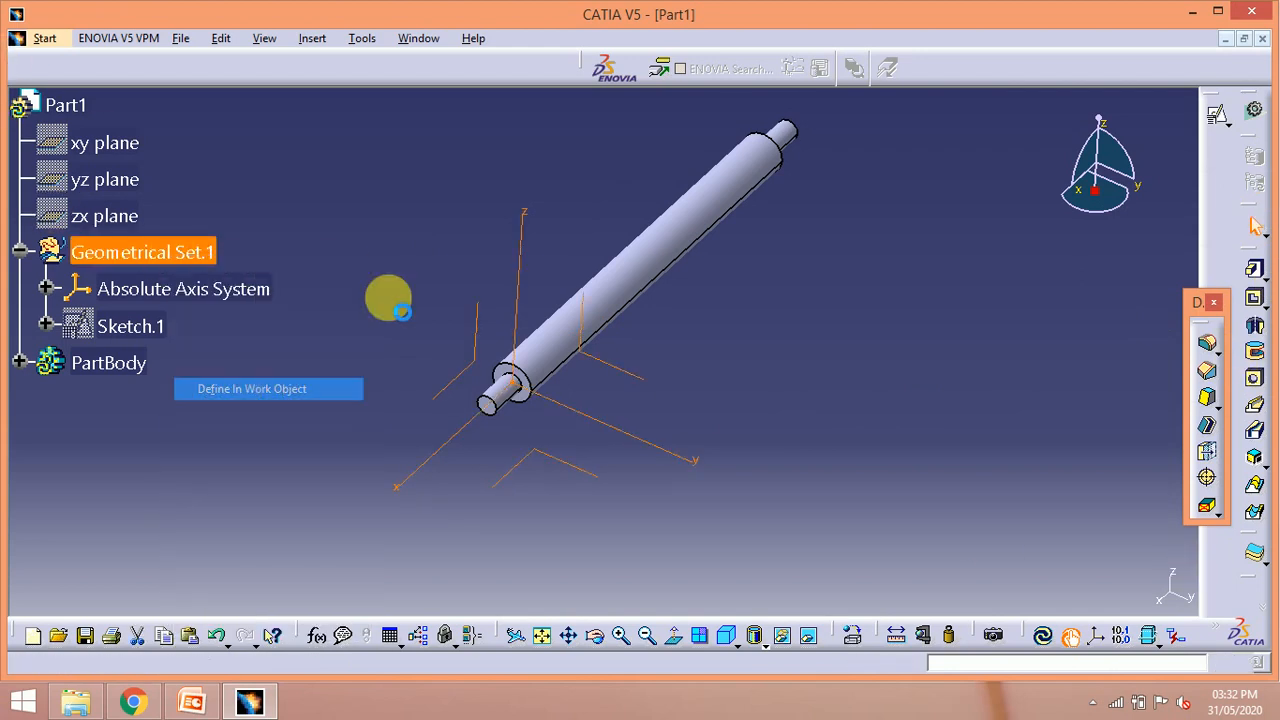
pyautogui.click(46, 40)
pyautogui.moveTo(94, 106)
pyautogui.click(389, 198)
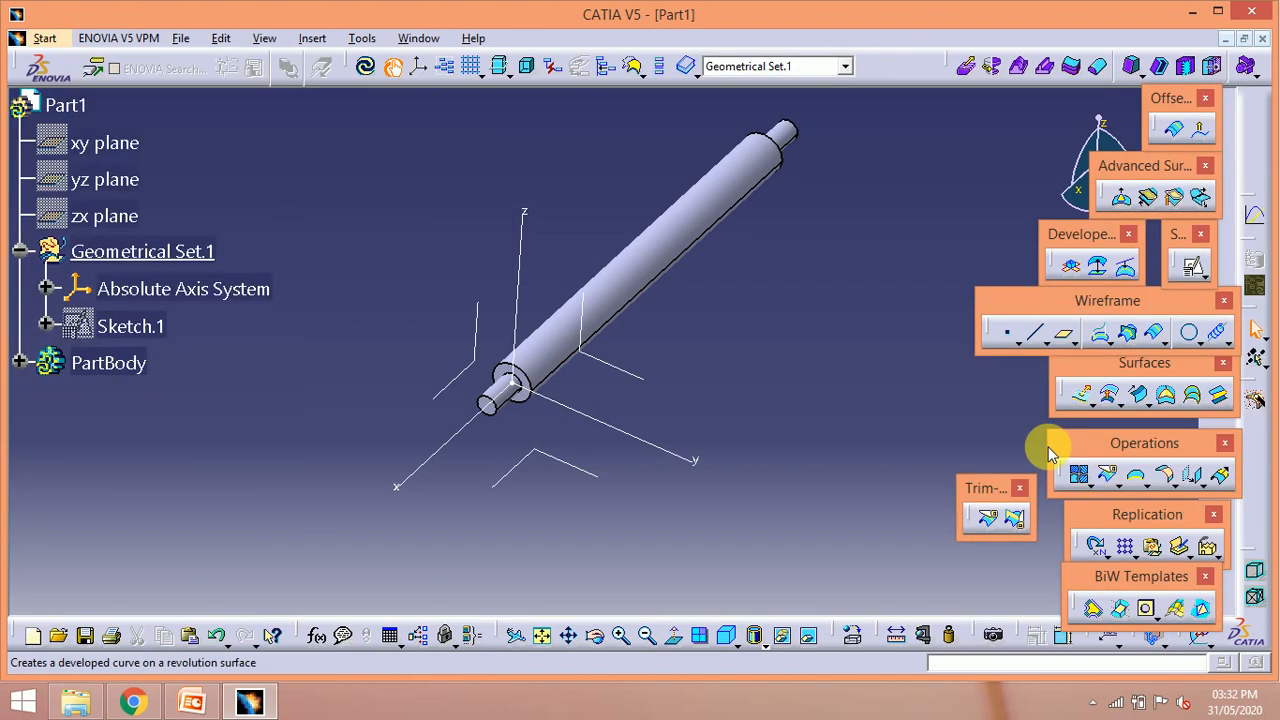
# - Create a coordinate point at X 0 mm, Y 10 mm, Z 0 mm relative to the Absolute Axis System
pyautogui.click(1007, 338)
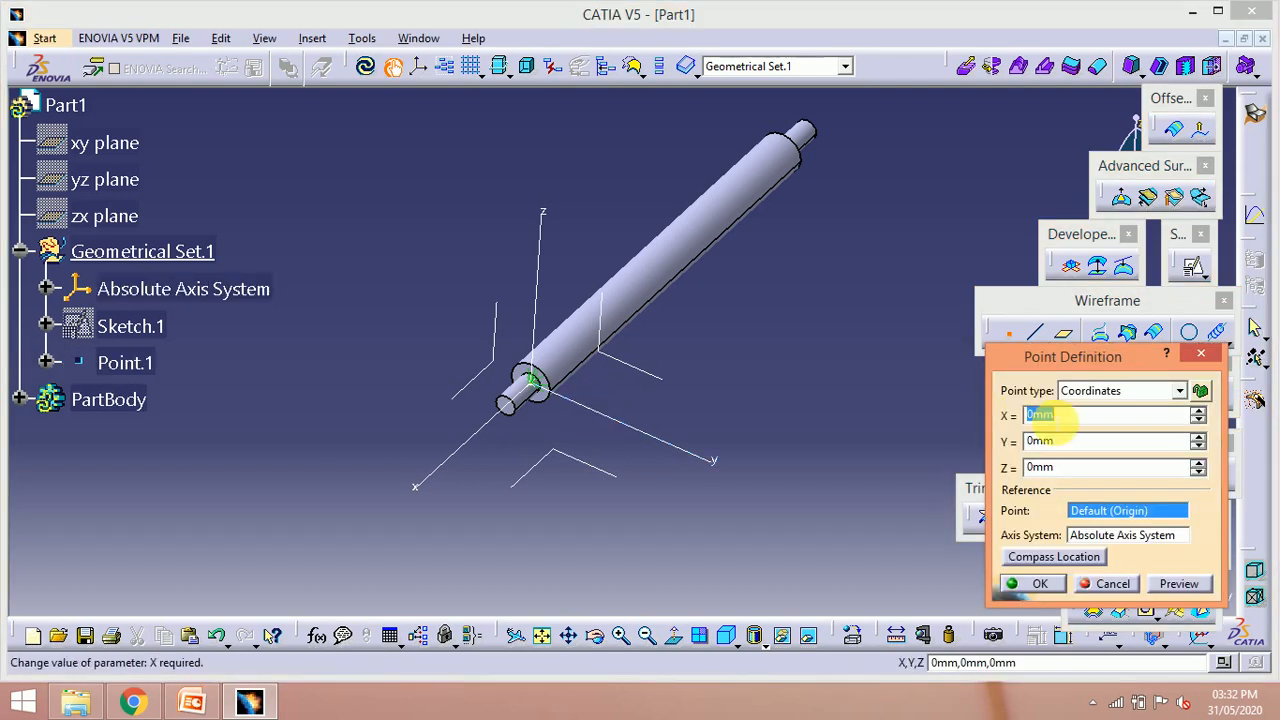
pyautogui.press('Tab')
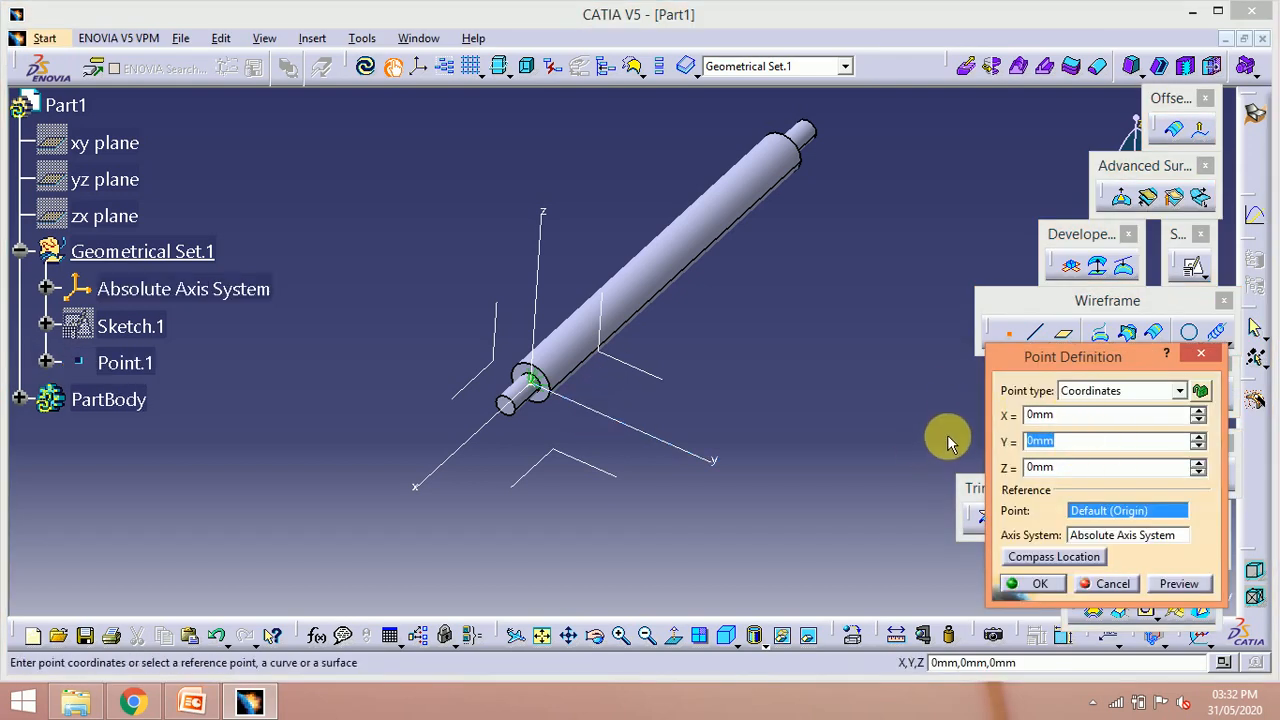
pyautogui.write('10')
pyautogui.press('Return')
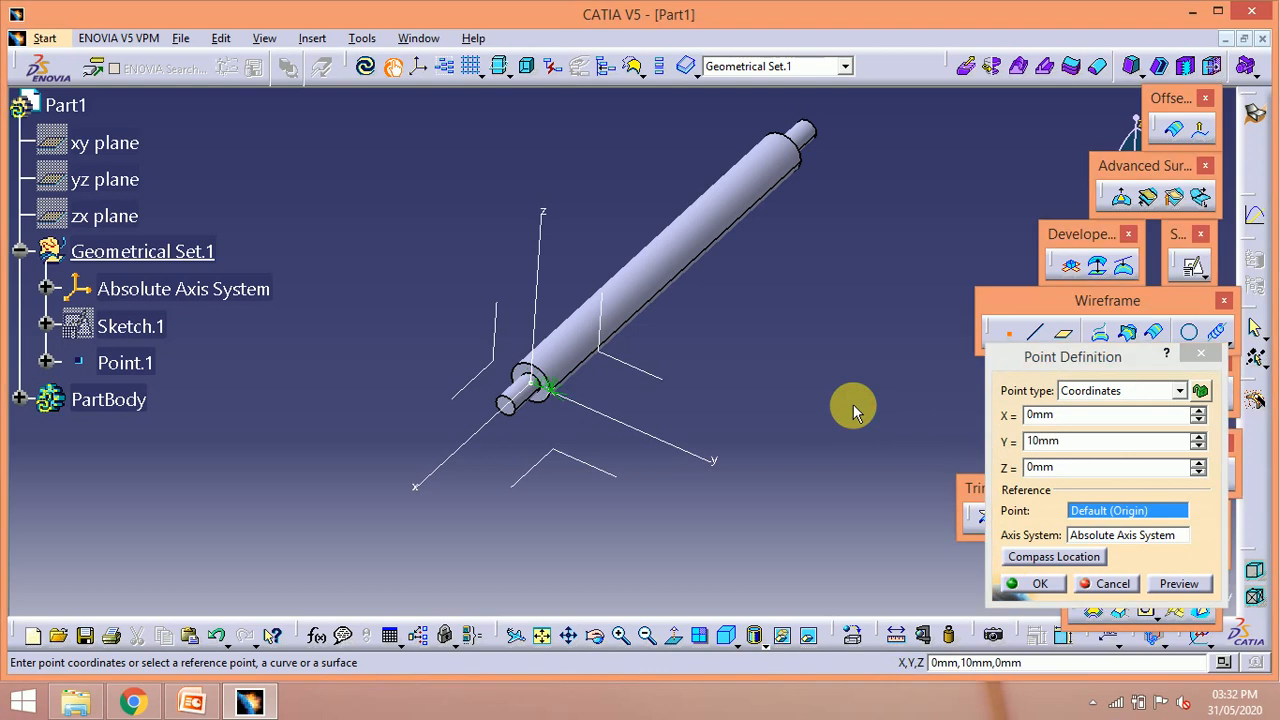
pyautogui.click(1038, 583)
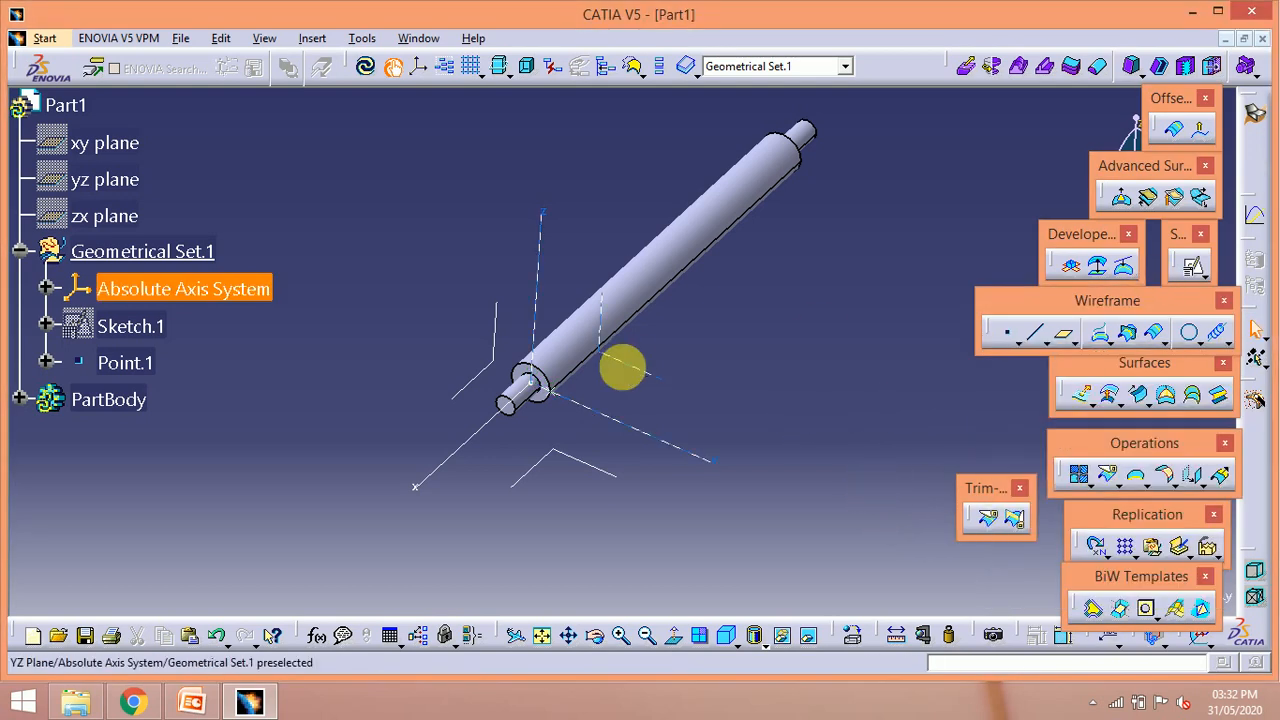
# - Edit the point on the cylinder's end face and set its Y coordinate to 9 mm
pyautogui.doubleClick(555, 390)
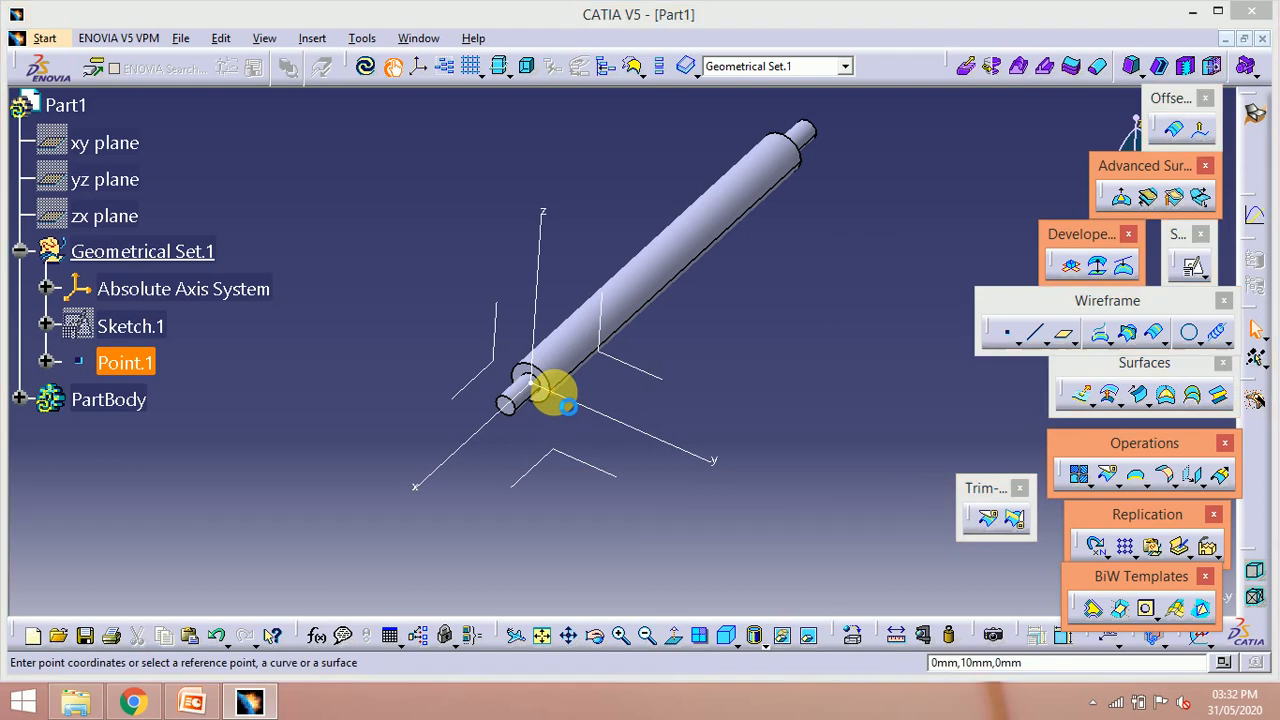
pyautogui.moveTo(1077, 445); pyautogui.dragTo(961, 441)
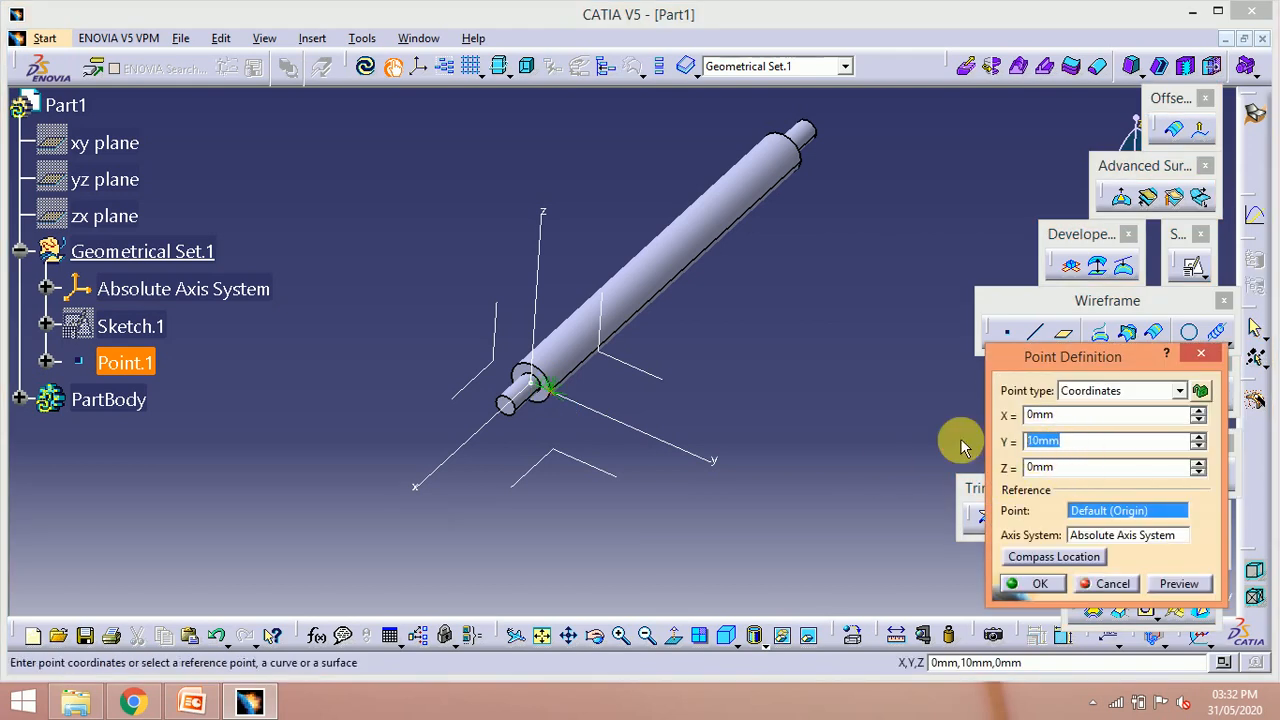
pyautogui.write('9')
pyautogui.press('Return')
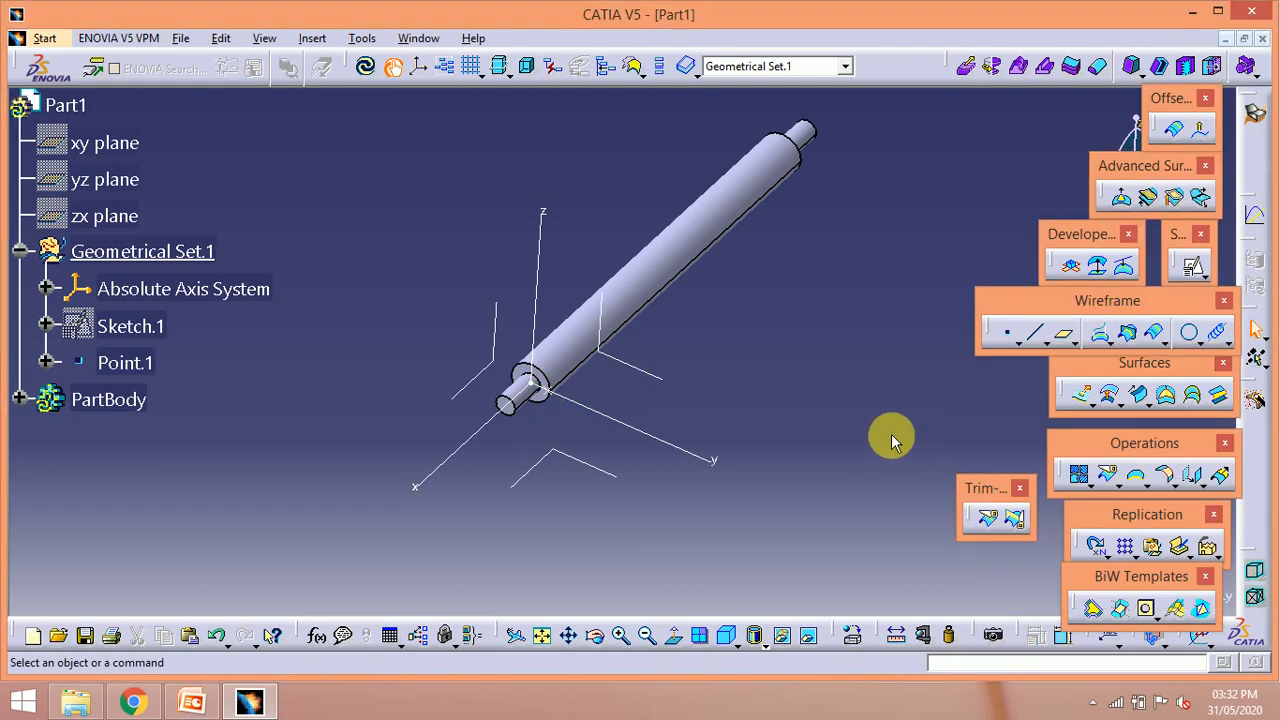
# - Start a helix from the new point around the Absolute Axis System's X axis, 200 mm high and running along the cylinder
pyautogui.click(1218, 333)
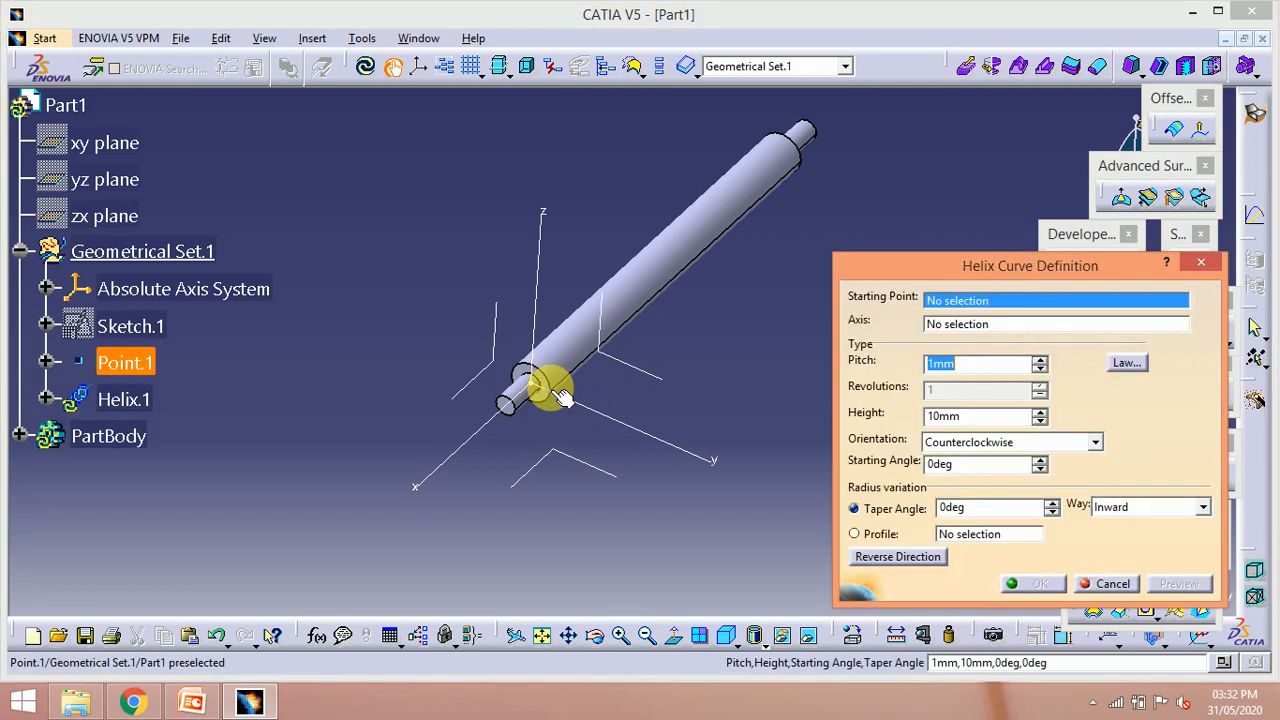
pyautogui.click(562, 397)
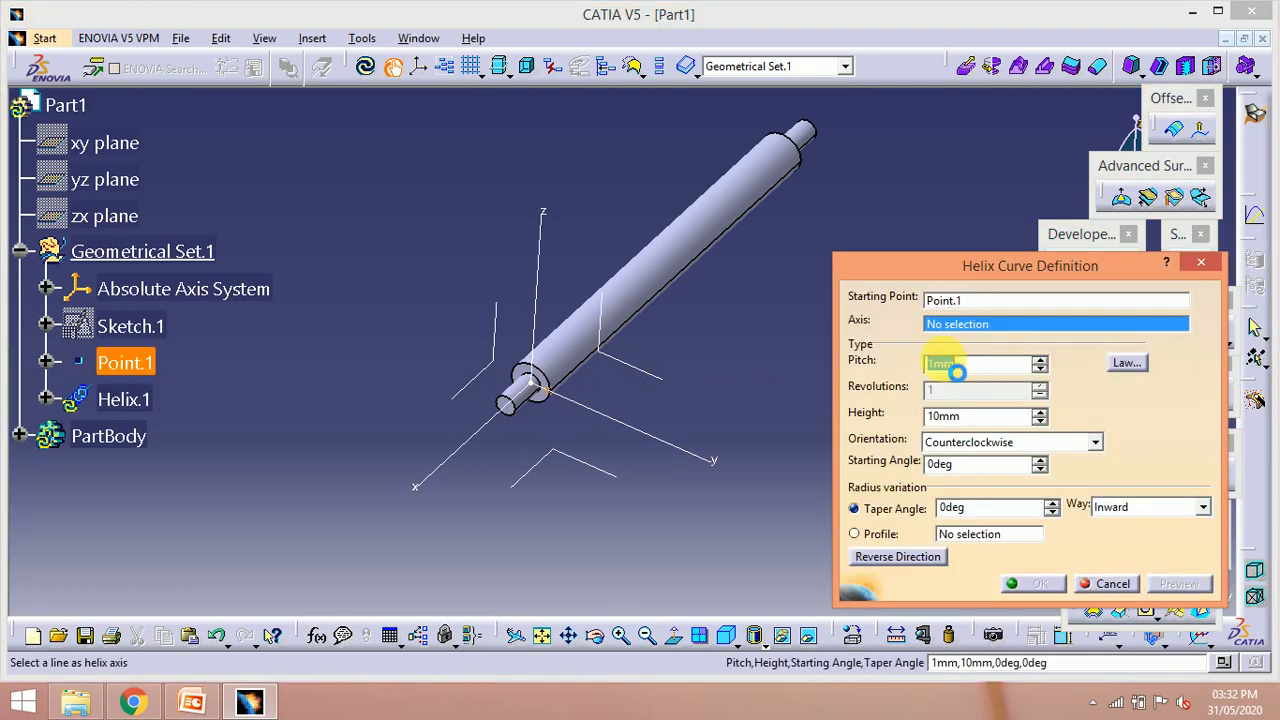
pyautogui.click(503, 426)
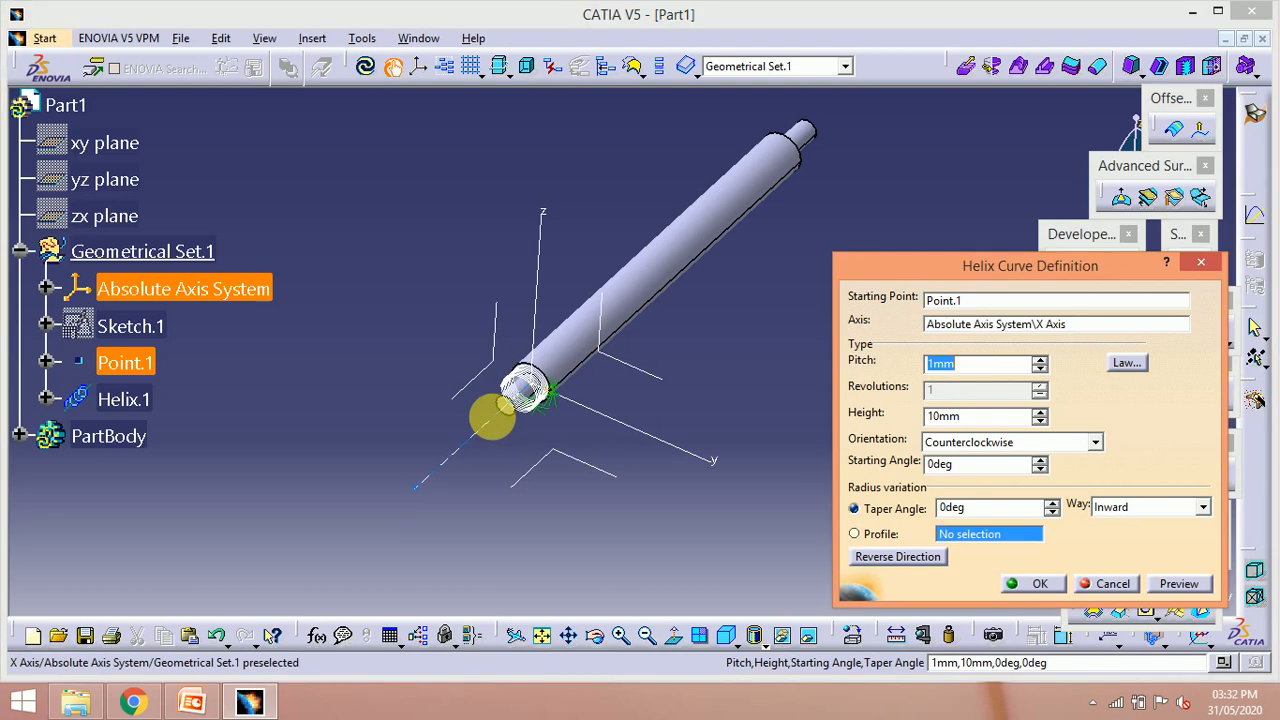
pyautogui.click(977, 416)
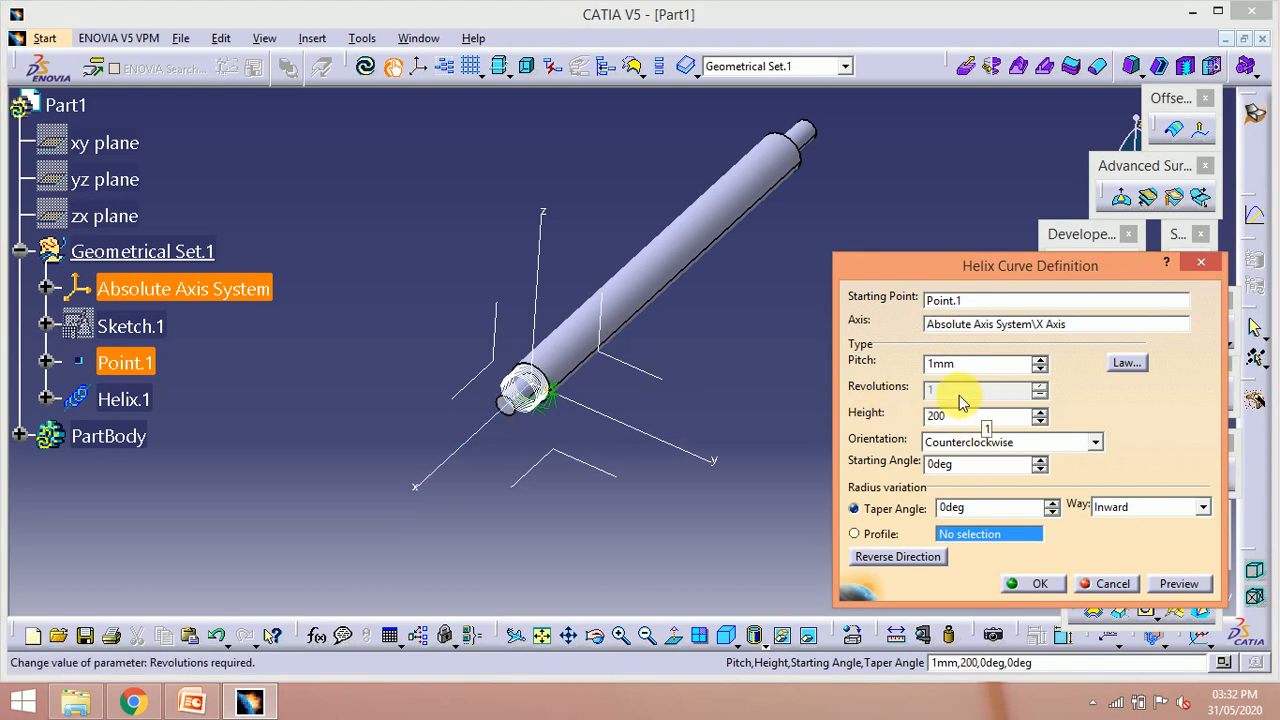
pyautogui.click(772, 454)
pyautogui.moveTo(966, 370); pyautogui.dragTo(843, 382)
pyautogui.click(893, 557)
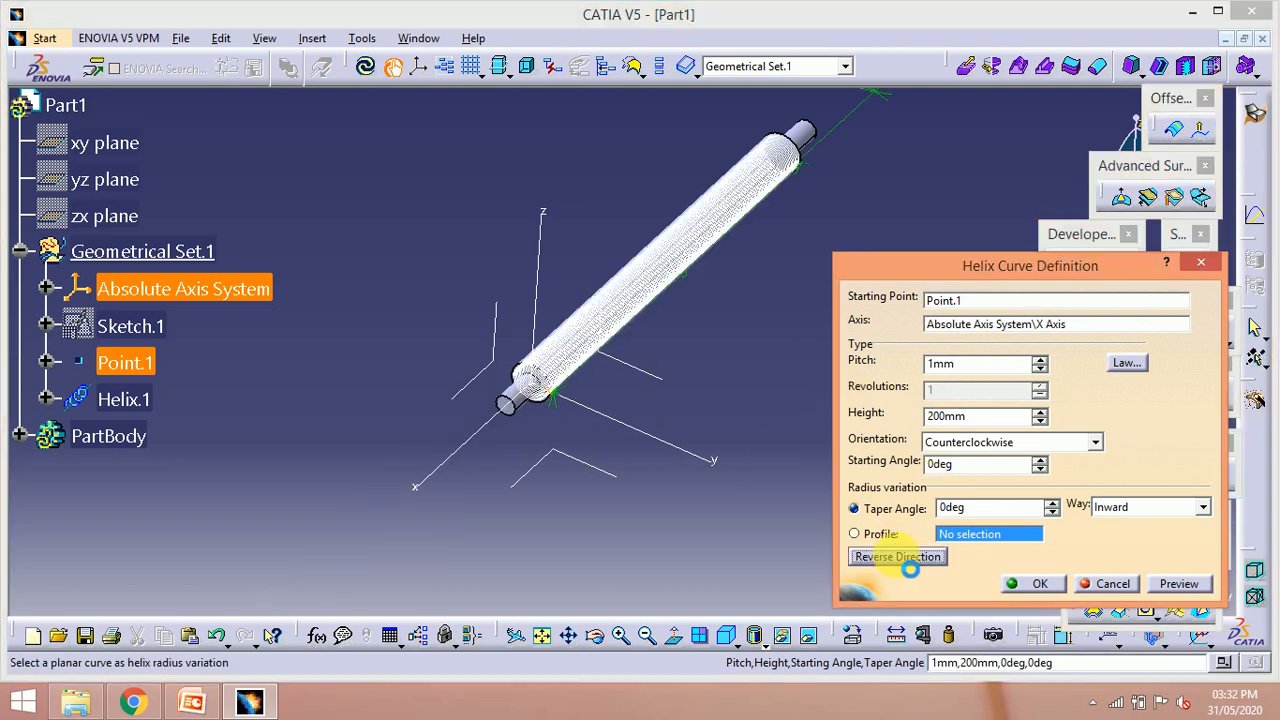
# - Try a pitch of 10 mm for the helix
pyautogui.moveTo(975, 367); pyautogui.dragTo(815, 375)
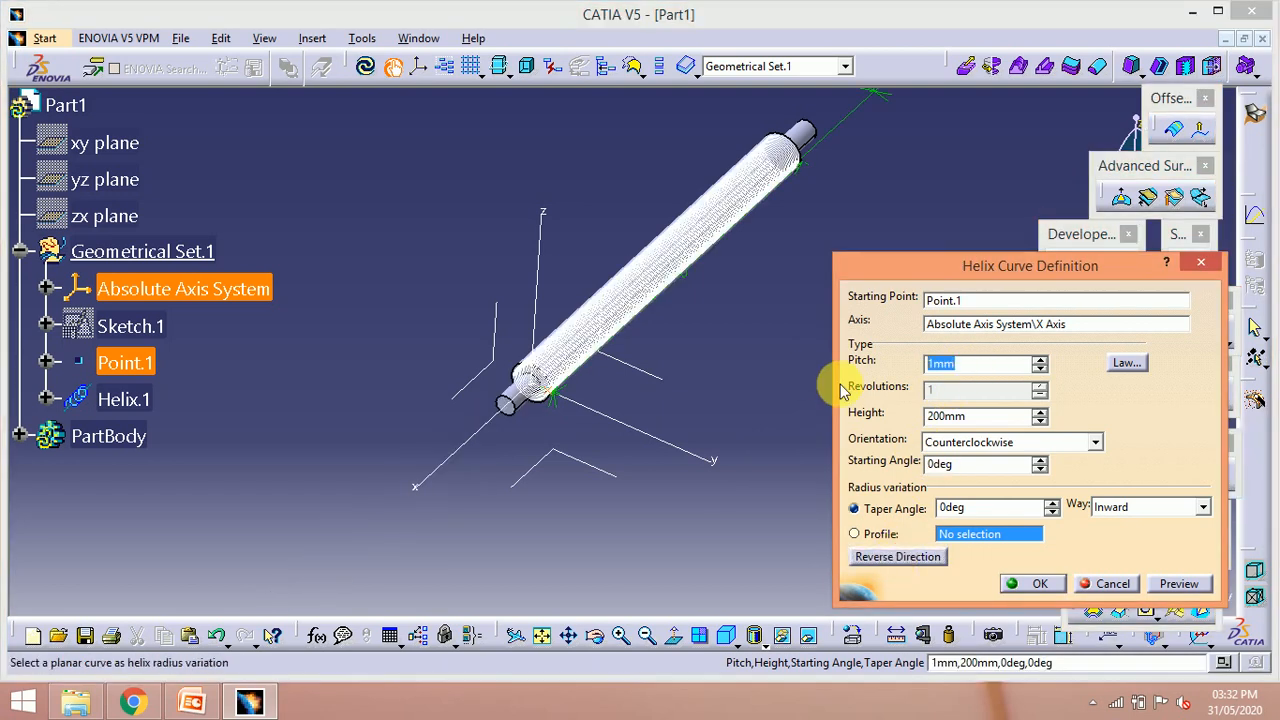
pyautogui.write('10')
pyautogui.press('Return')
pyautogui.moveTo(617, 367); pyautogui.dragTo(751, 446, button='middle')
# - Set the helix pitch to 20 mm and create the curve
pyautogui.moveTo(975, 367); pyautogui.dragTo(835, 380)
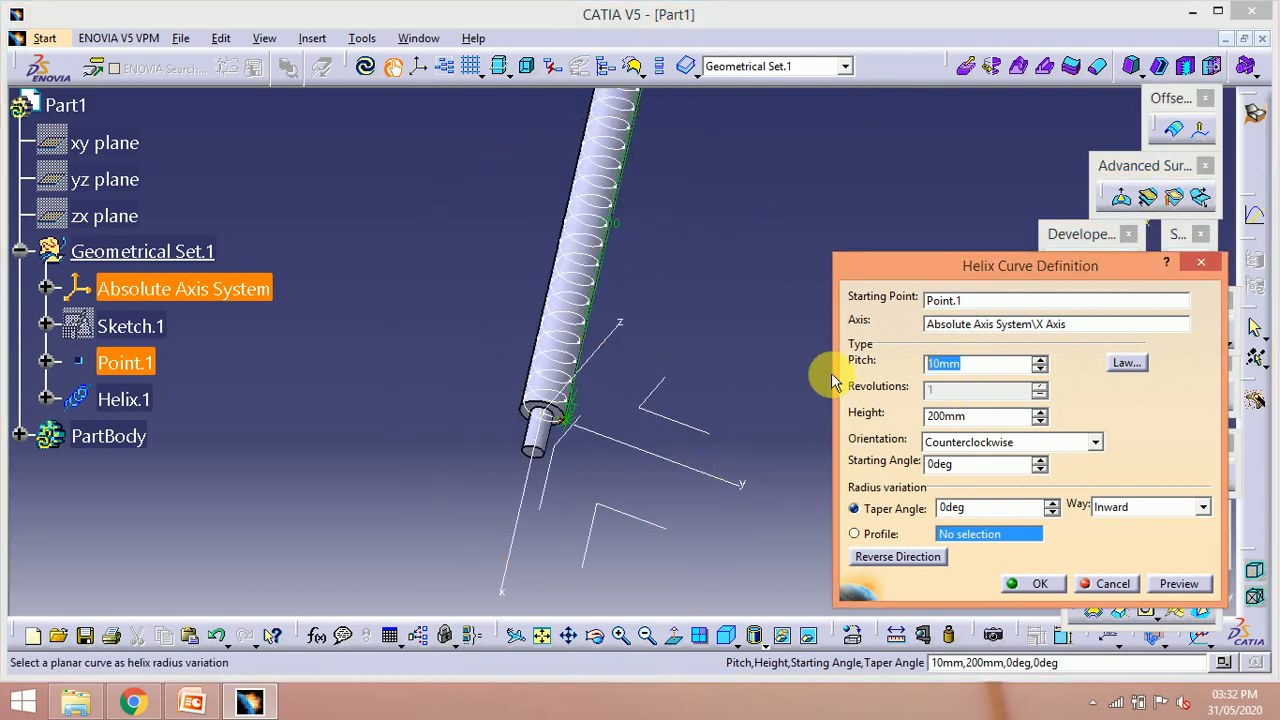
pyautogui.write('20')
pyautogui.press('Return')
pyautogui.moveTo(728, 342); pyautogui.dragTo(531, 434, button='middle')
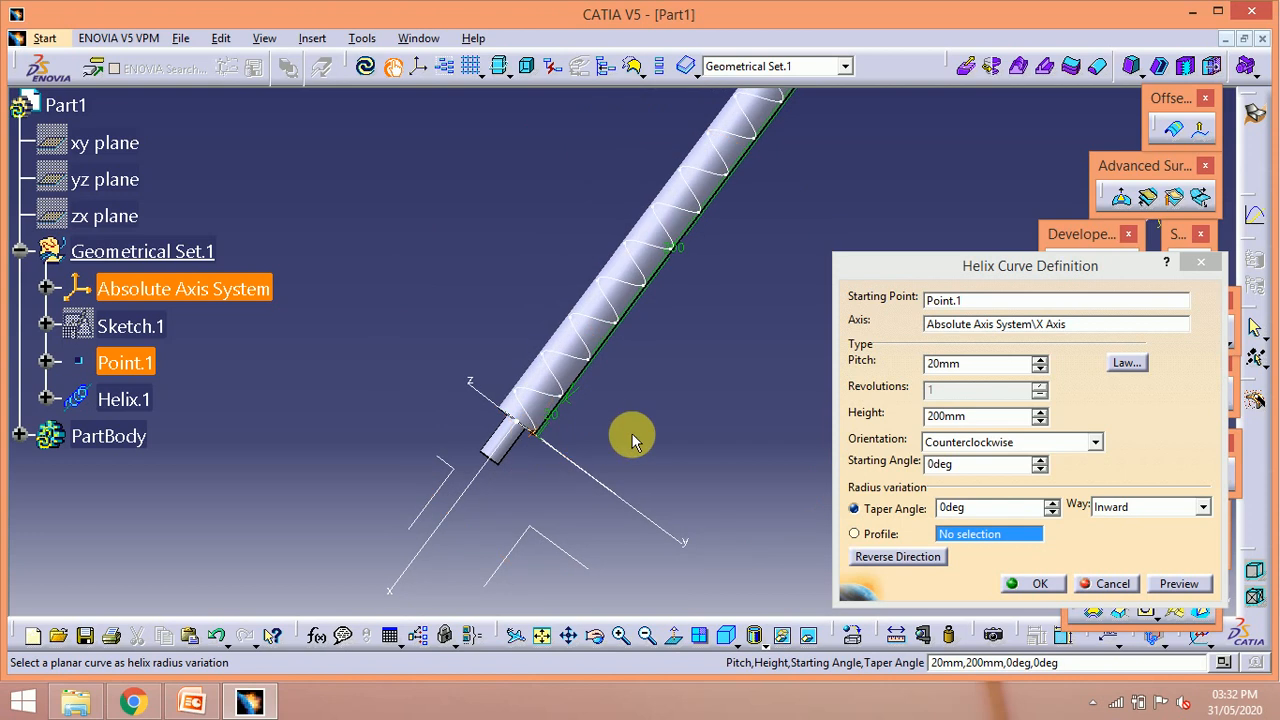
pyautogui.click(1043, 582)
pyautogui.moveTo(780, 403); pyautogui.dragTo(551, 447, button='middle')
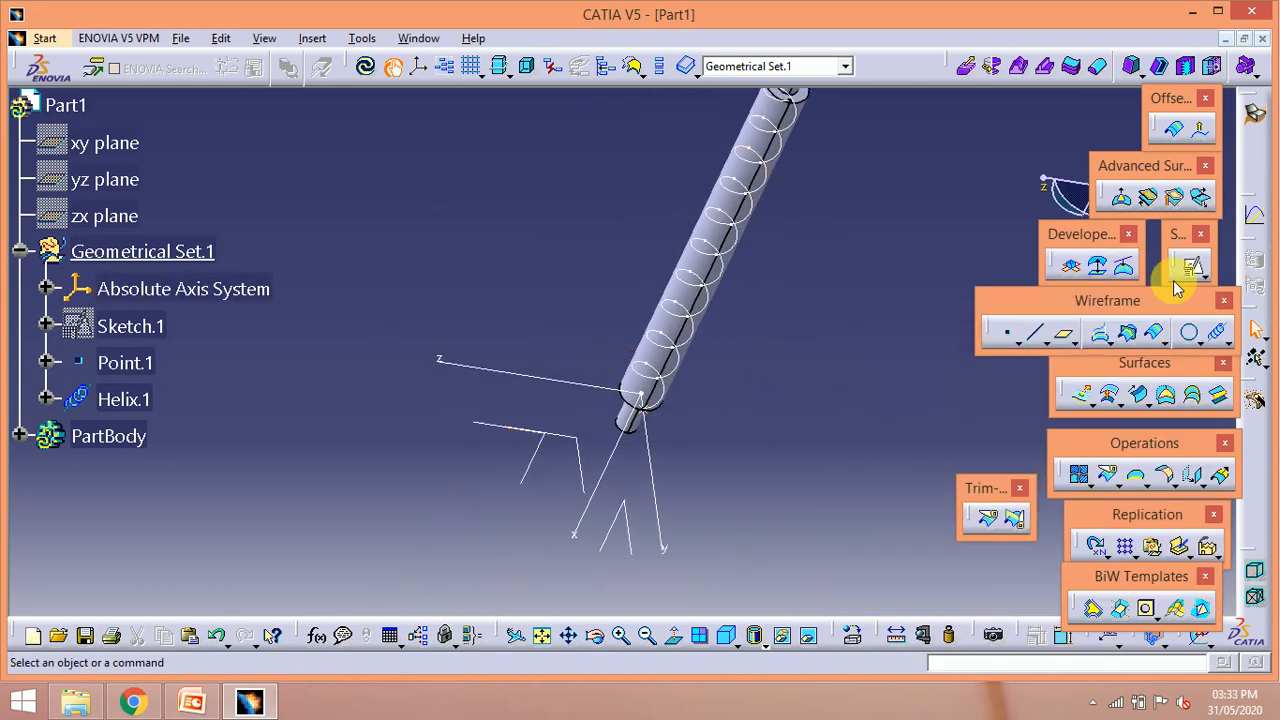
pyautogui.click(1035, 332)
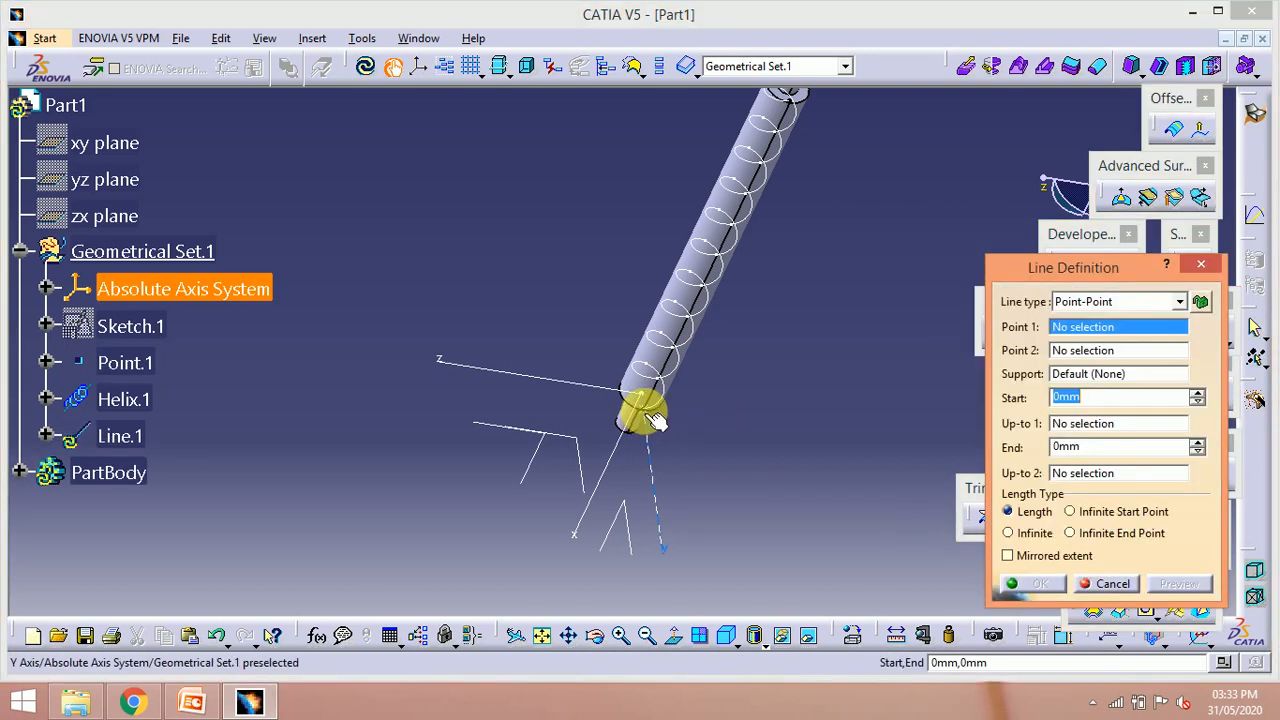
pyautogui.click(645, 416)
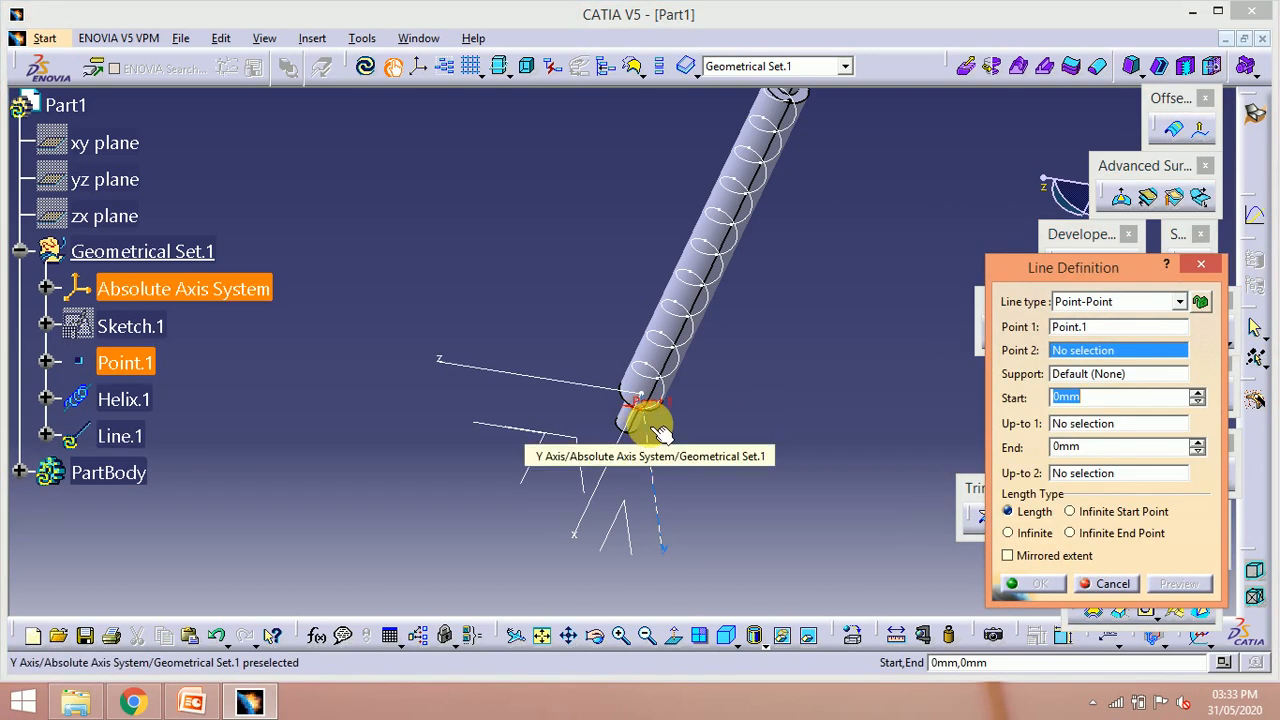
pyautogui.moveTo(708, 451); pyautogui.dragTo(740, 369, button='middle')
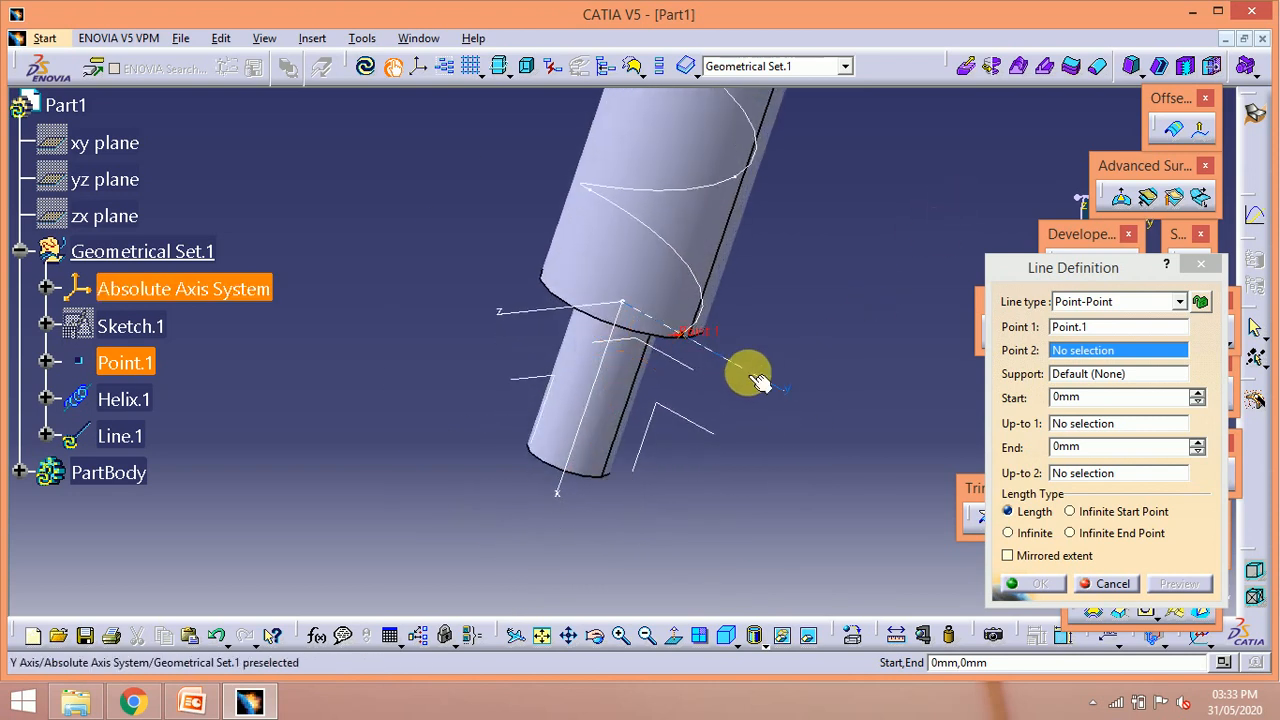
pyautogui.click(1128, 301)
pyautogui.click(1112, 333)
pyautogui.press('Down')
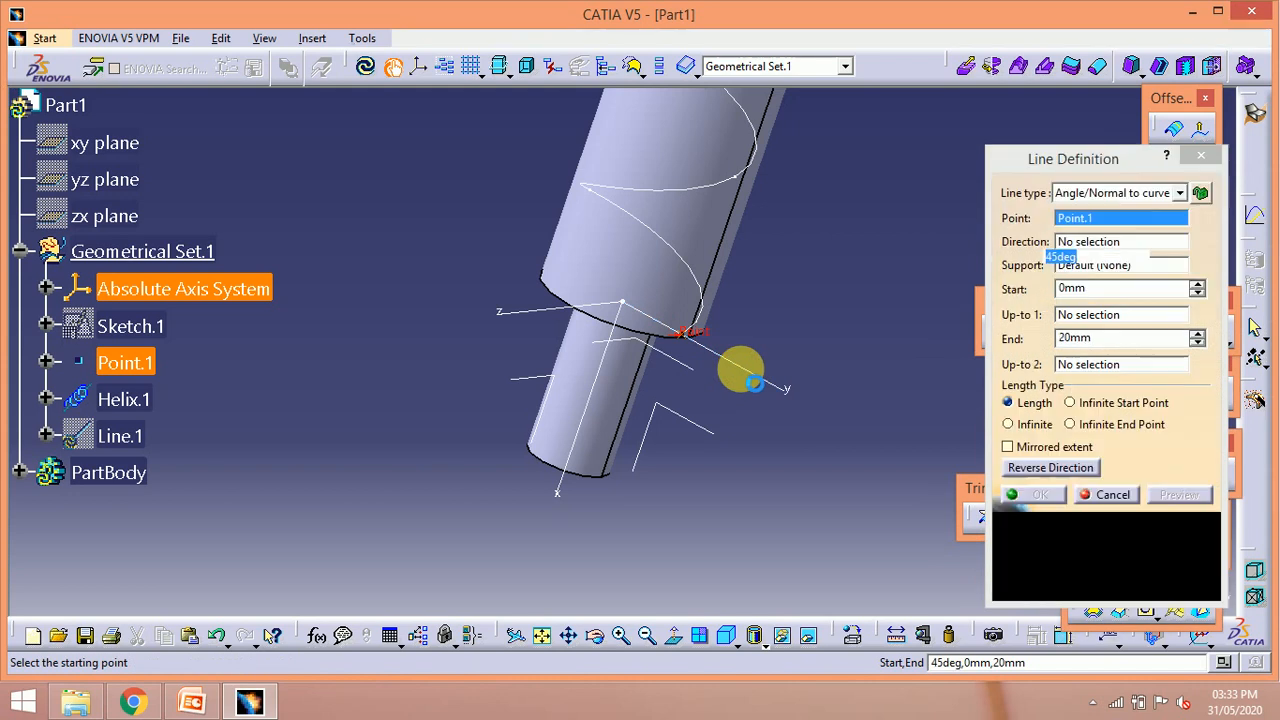
pyautogui.click(752, 383)
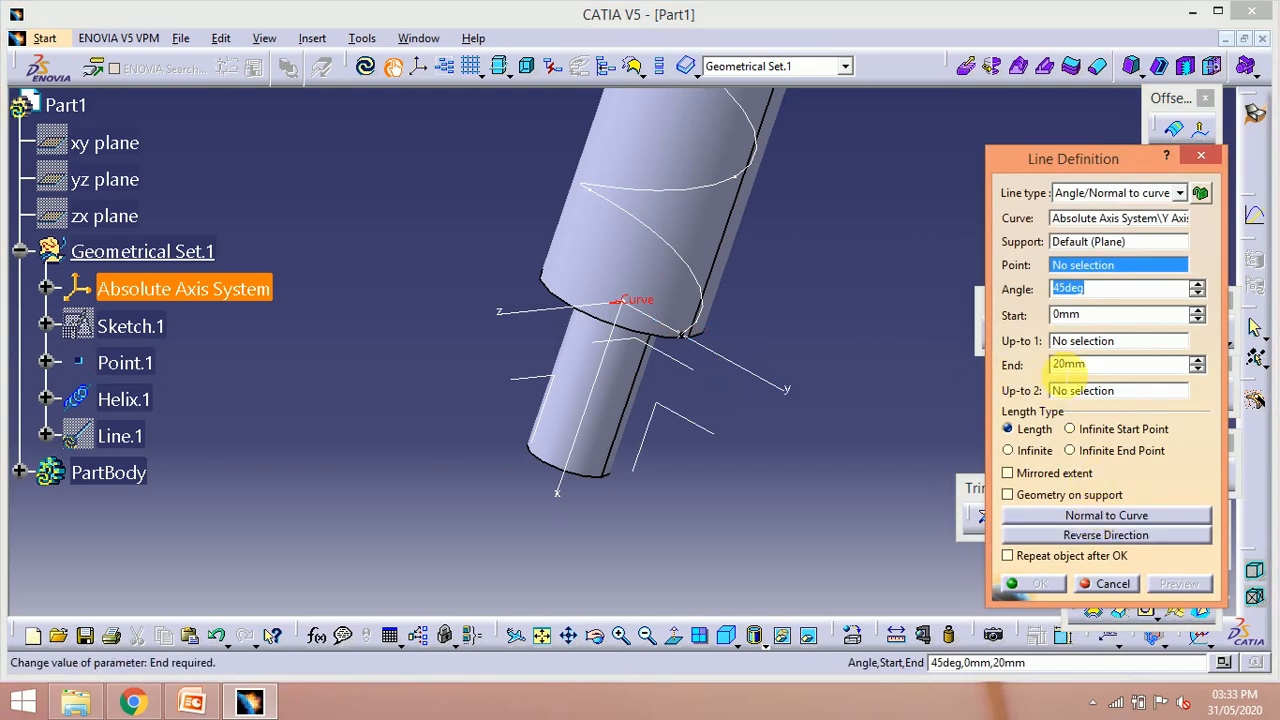
pyautogui.click(1078, 538)
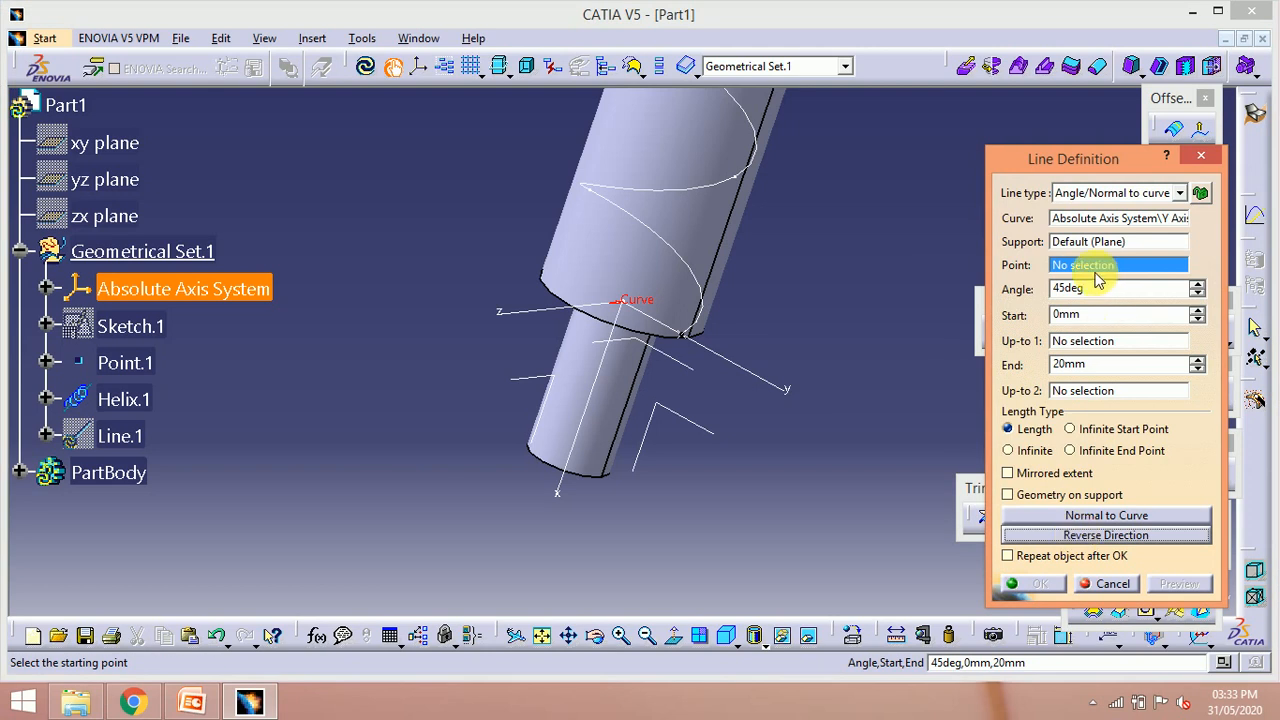
pyautogui.click(1122, 588)
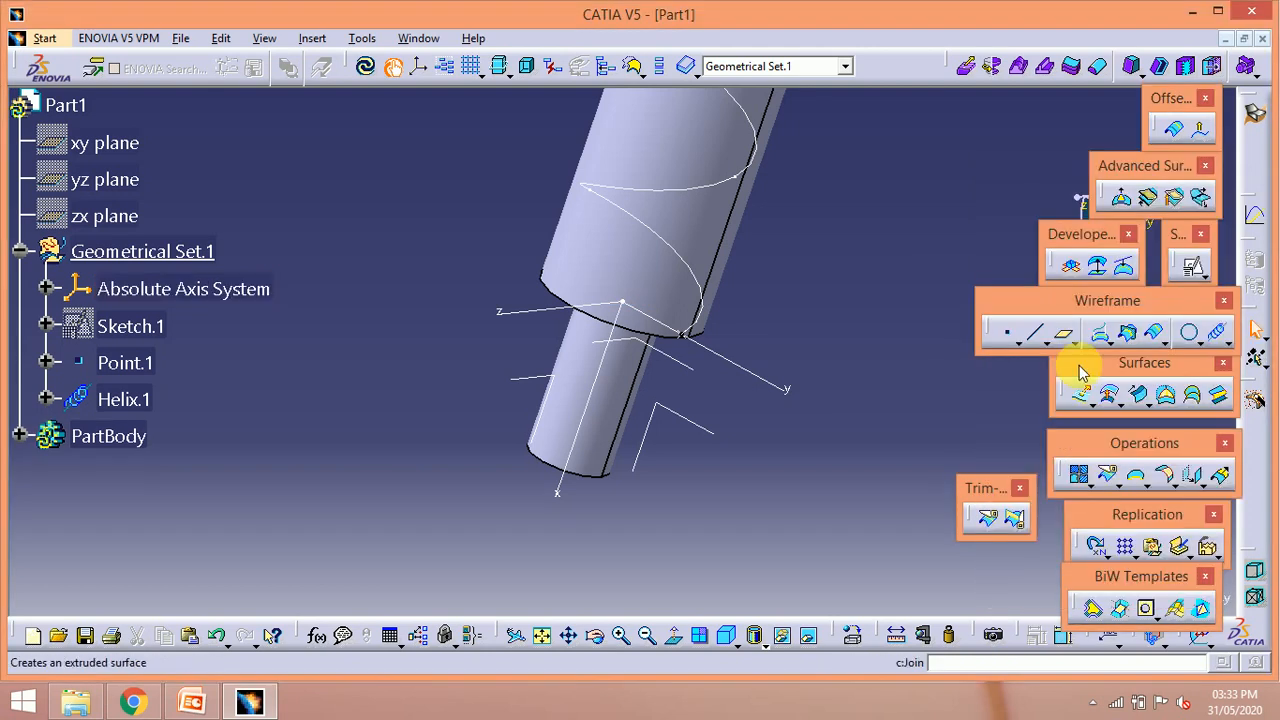
# - Create a 20 mm Point-Direction line from the helix start point along the Absolute Axis System's Y axis
pyautogui.click(1033, 337)
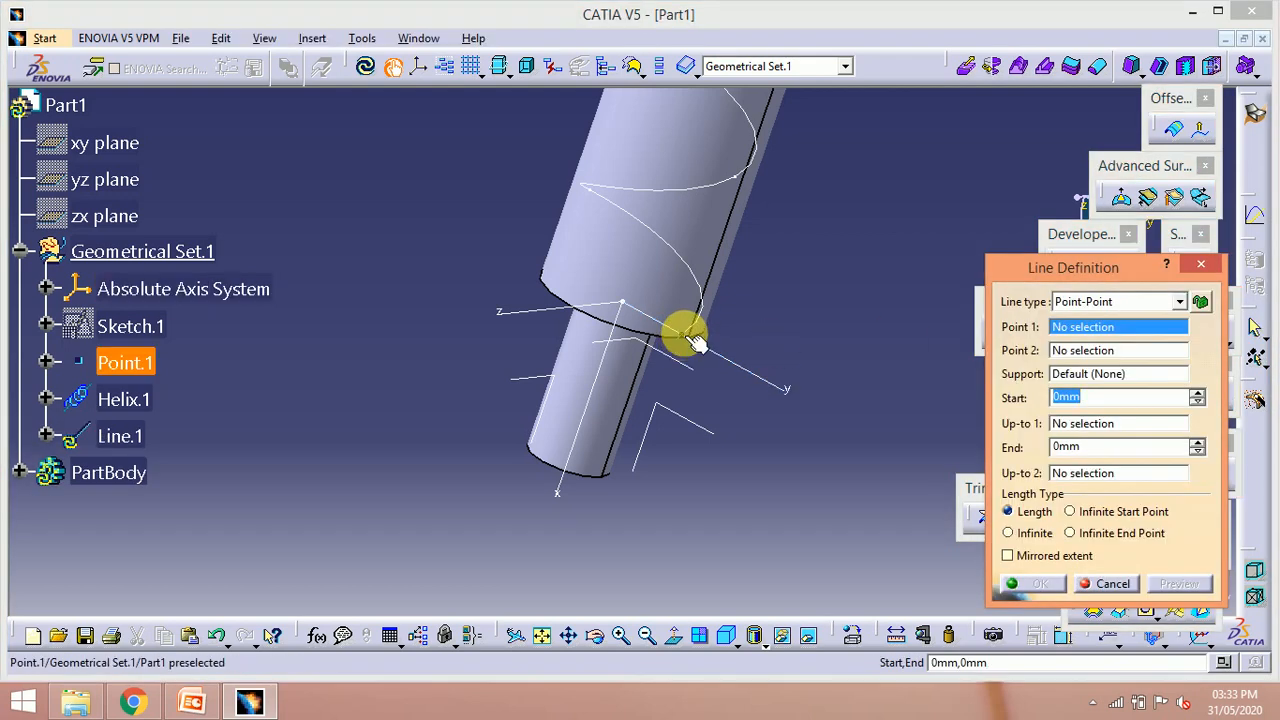
pyautogui.click(693, 338)
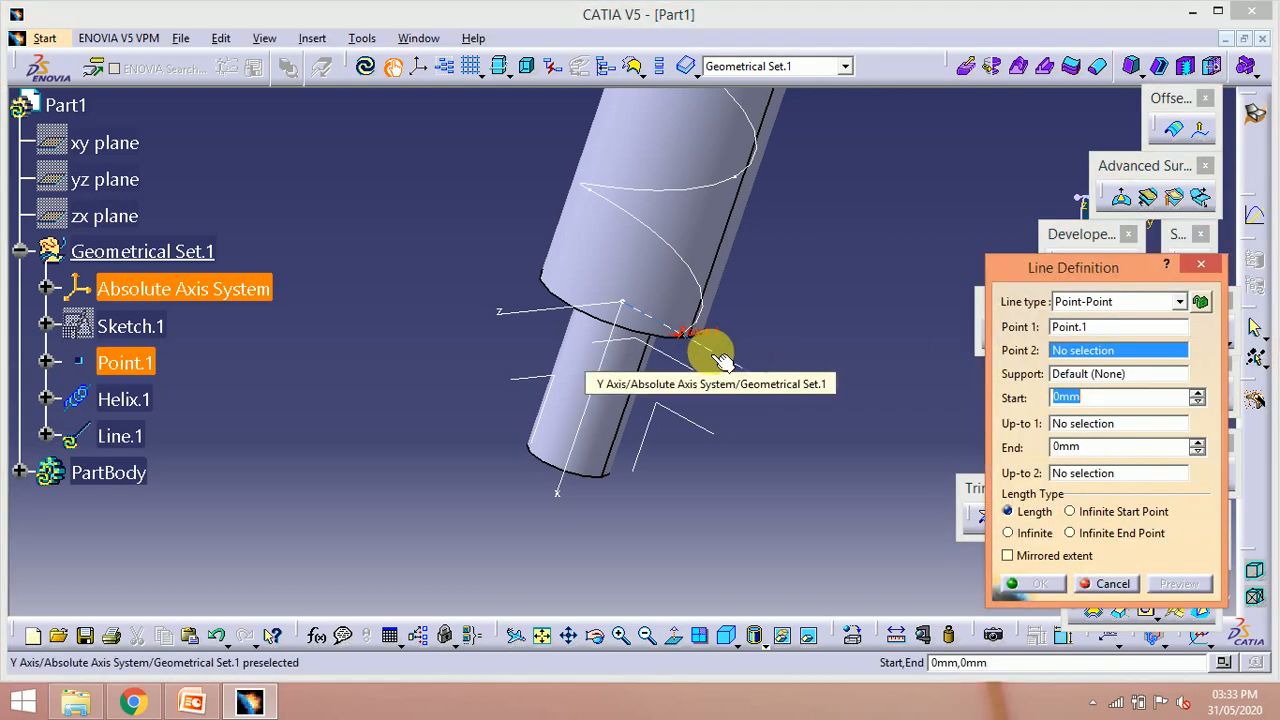
pyautogui.click(1094, 301)
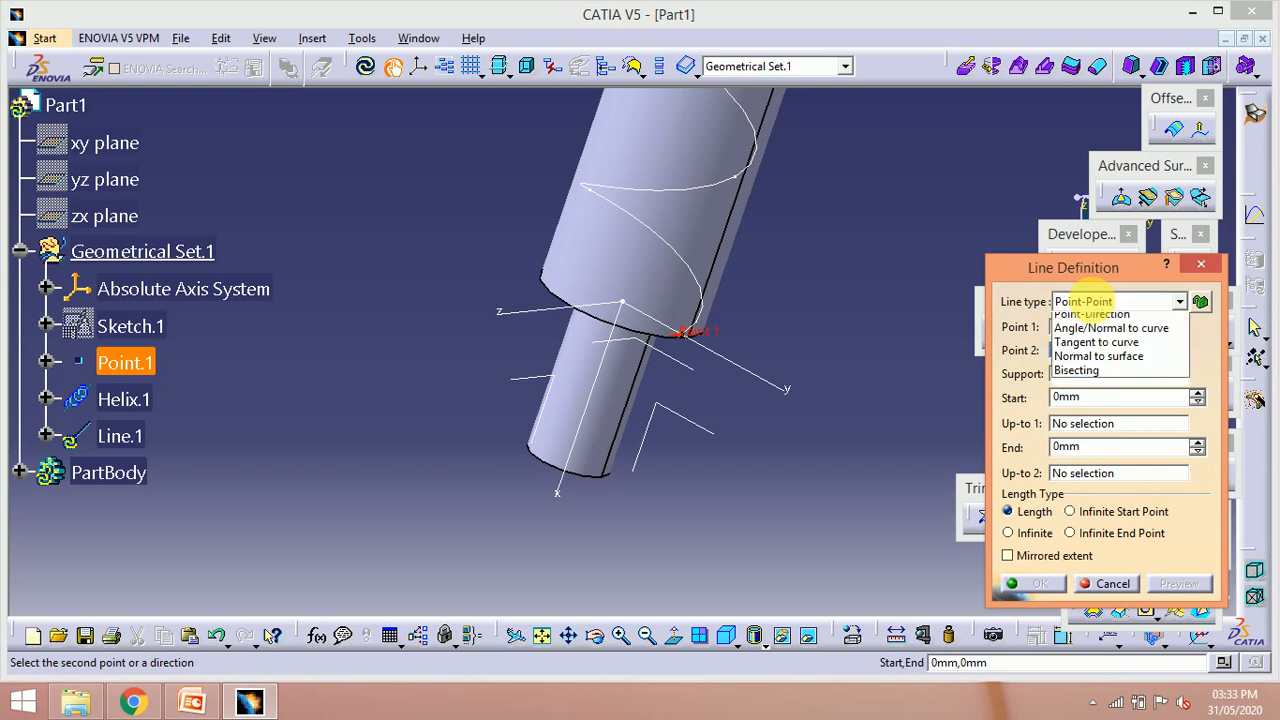
pyautogui.click(1090, 314)
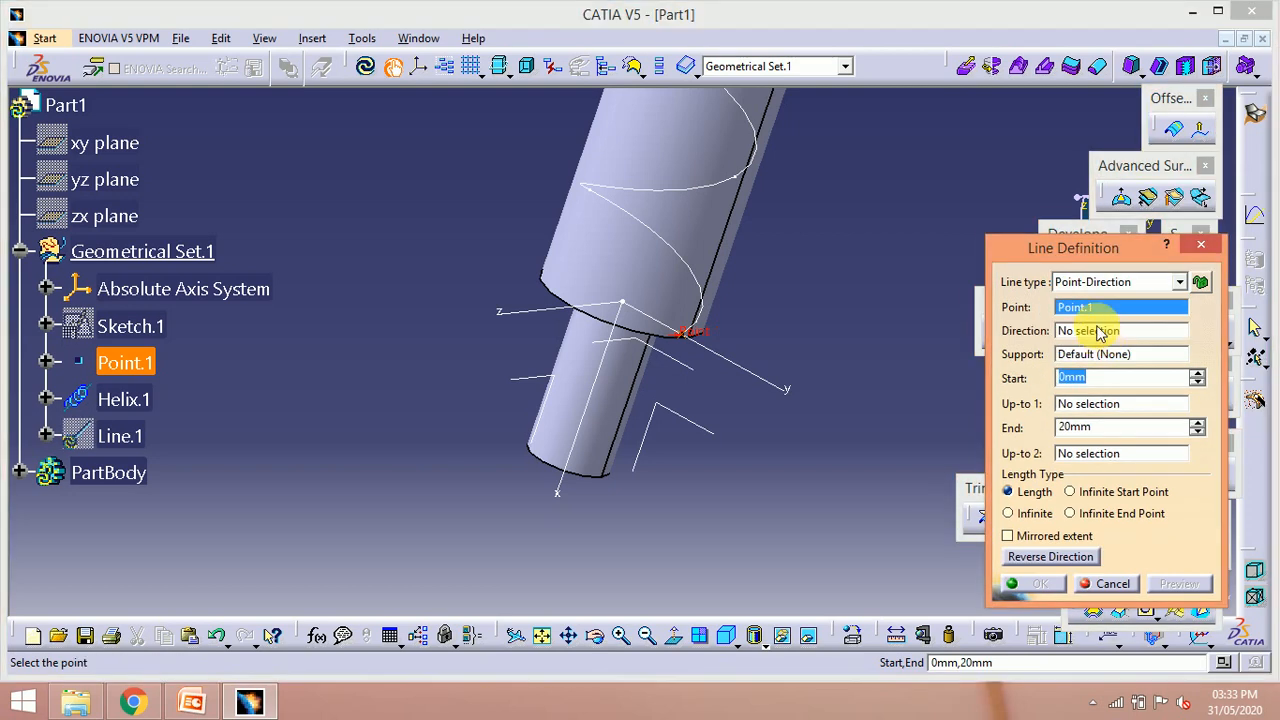
pyautogui.click(740, 368)
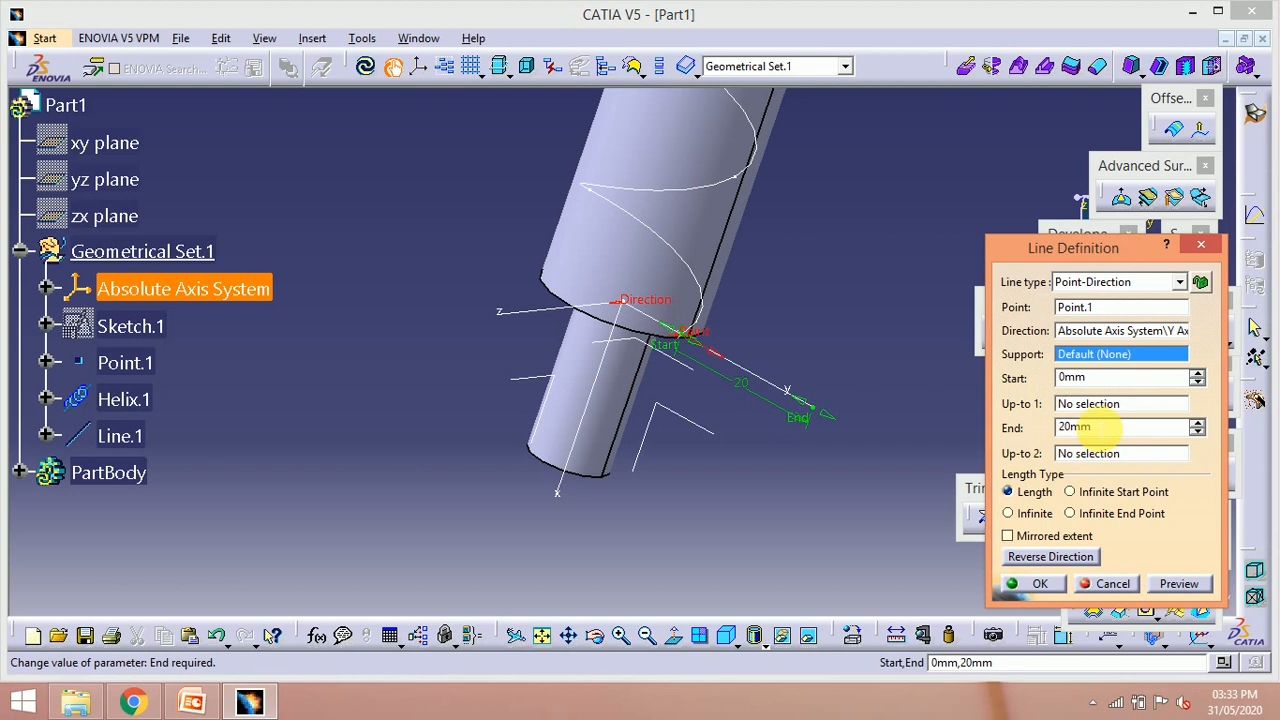
pyautogui.moveTo(656, 424); pyautogui.dragTo(646, 442, button='middle')
pyautogui.click(1040, 584)
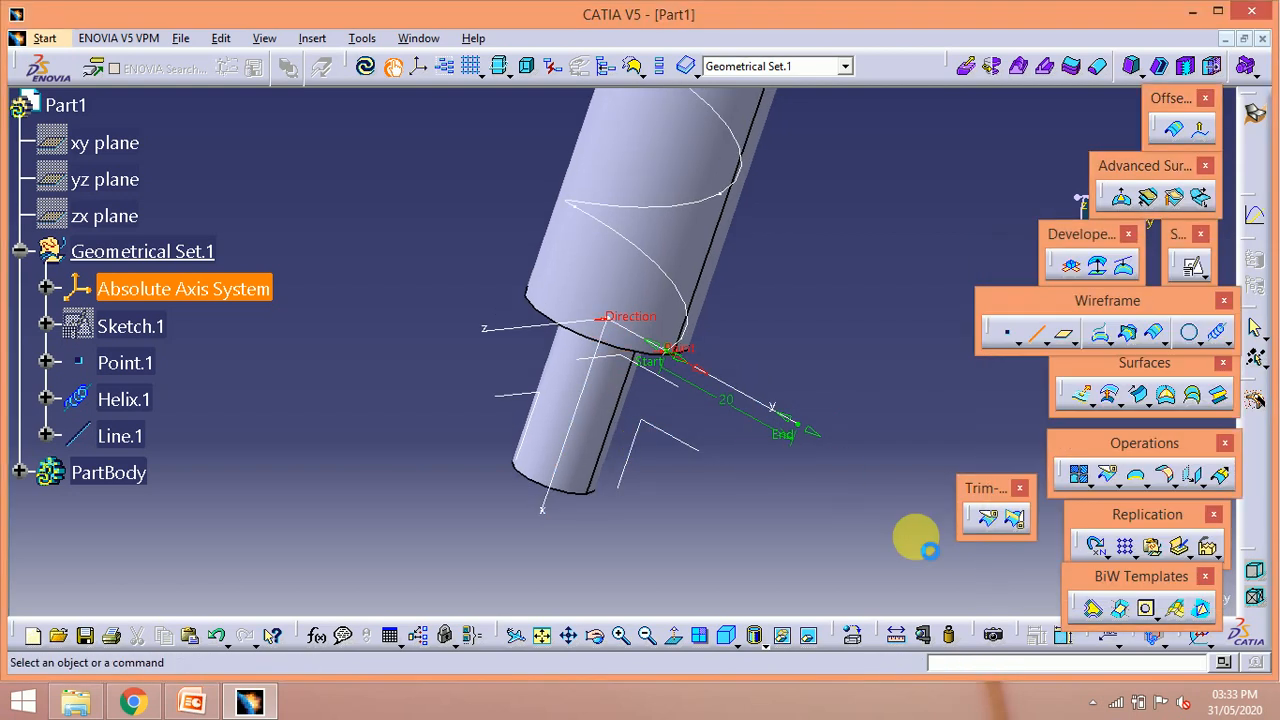
# - Hide the Absolute Axis System
pyautogui.rightClick(615, 355)
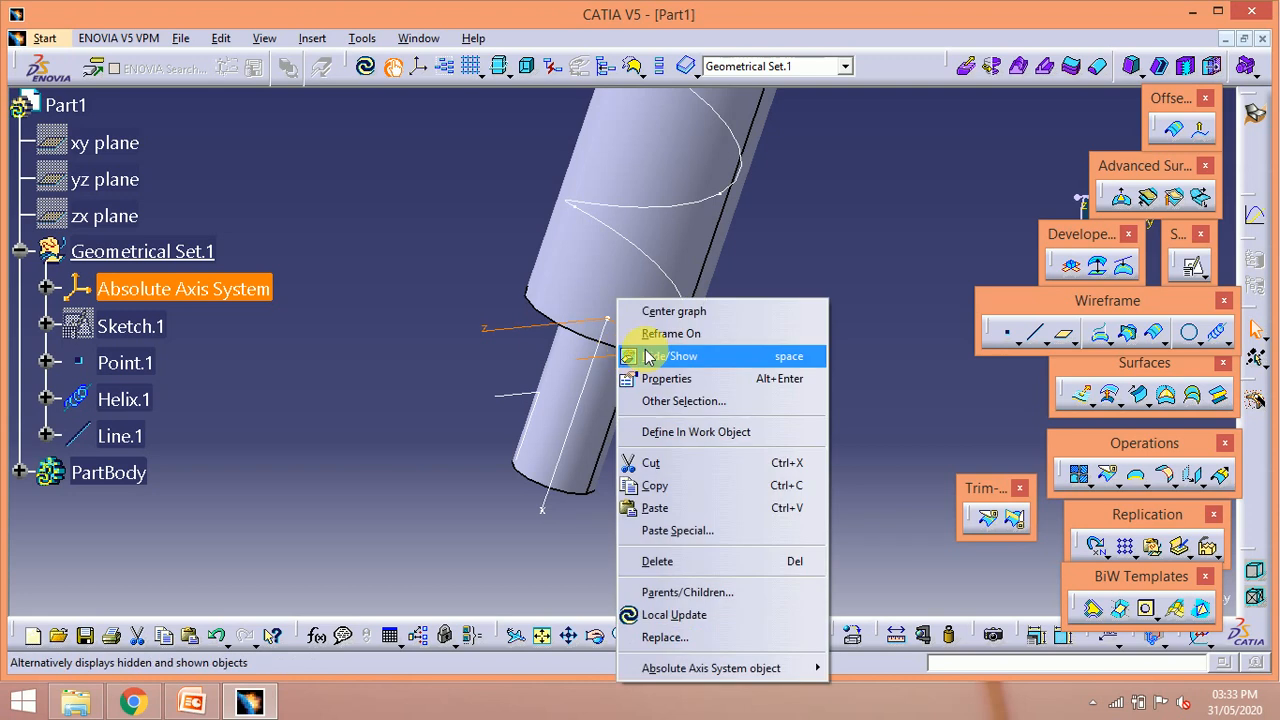
pyautogui.click(680, 352)
pyautogui.moveTo(840, 336); pyautogui.dragTo(857, 397, button='middle')
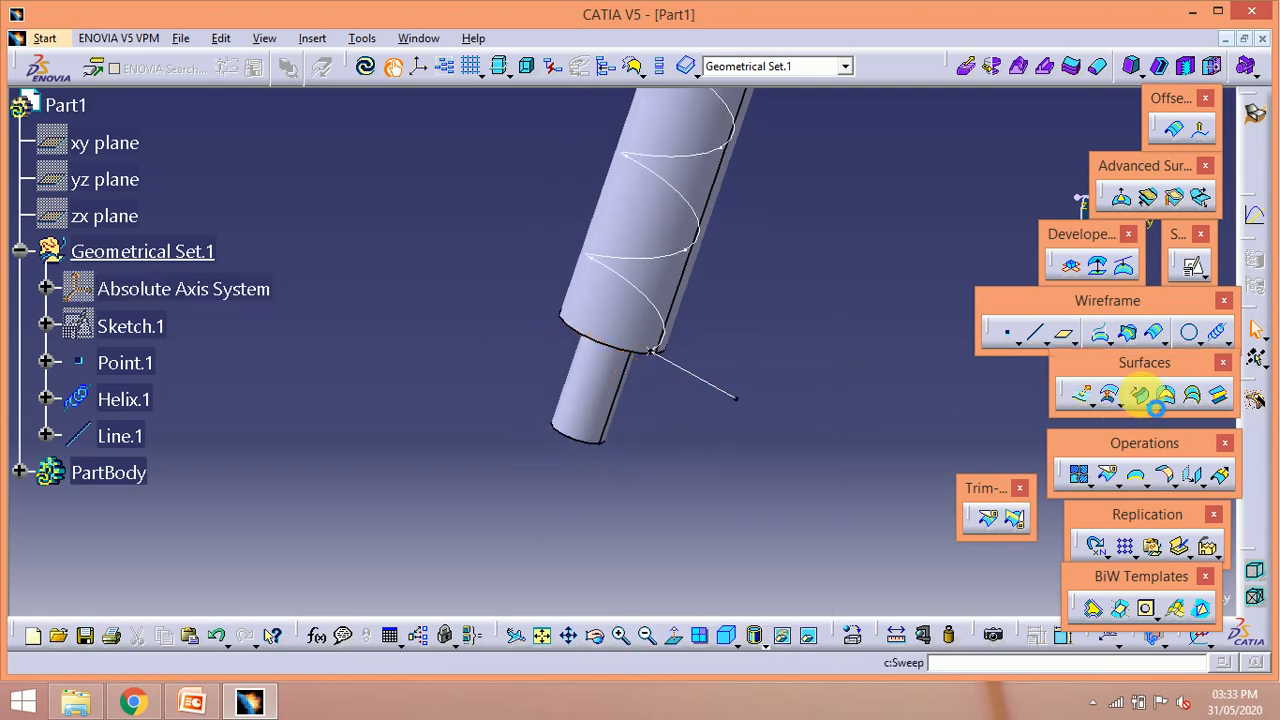
# - Try a linear swept surface with draft direction, using the helix as guide curve and the line as draft direction
pyautogui.click(1147, 399)
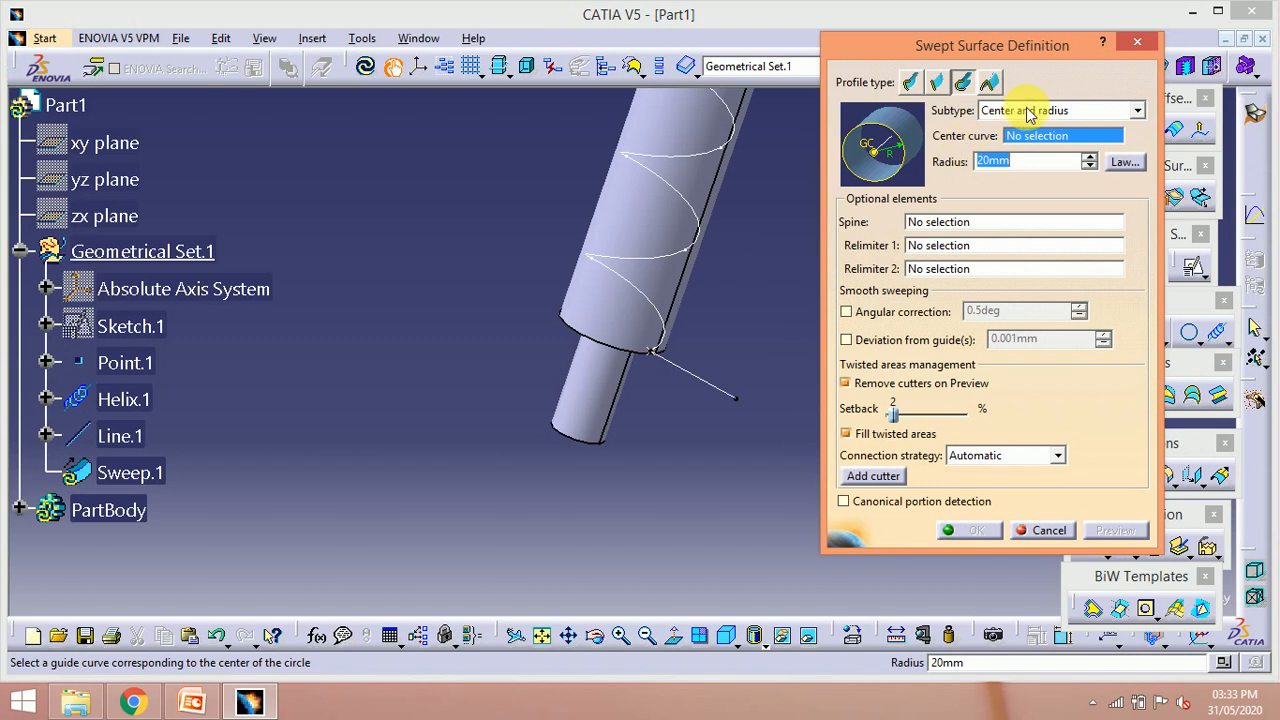
pyautogui.click(1030, 112)
pyautogui.click(937, 85)
pyautogui.click(937, 83)
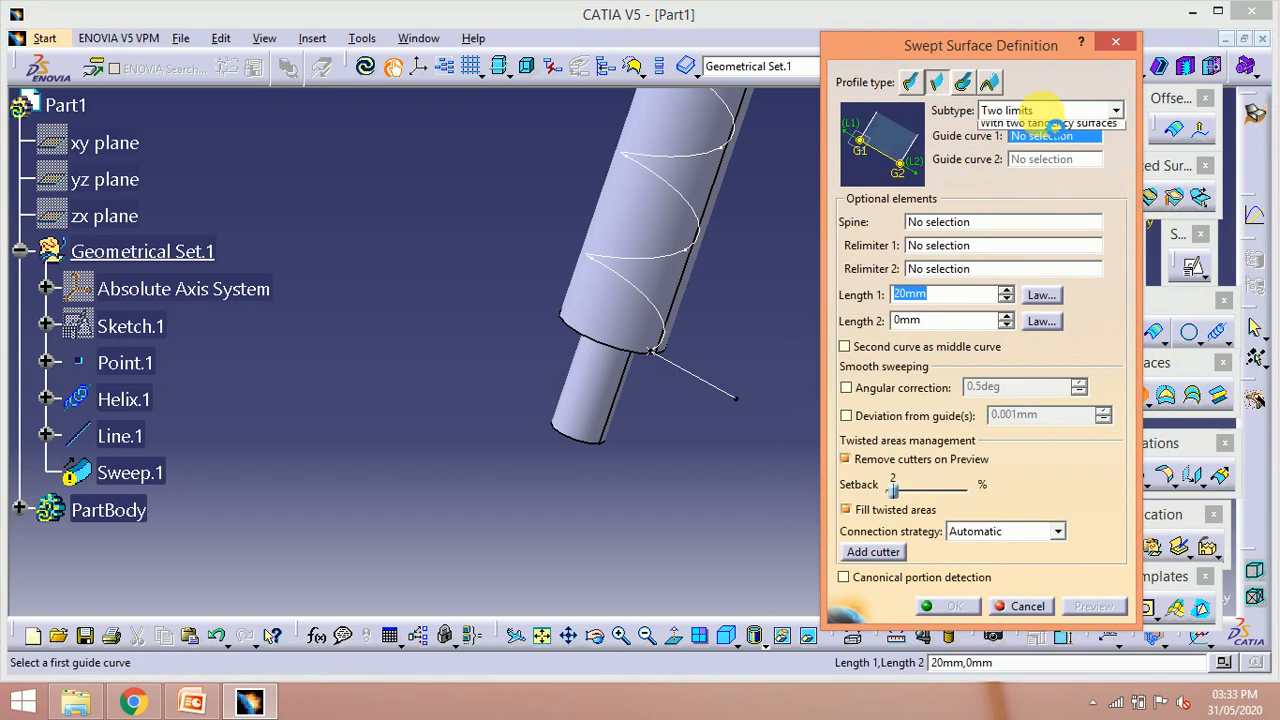
pyautogui.click(1058, 195)
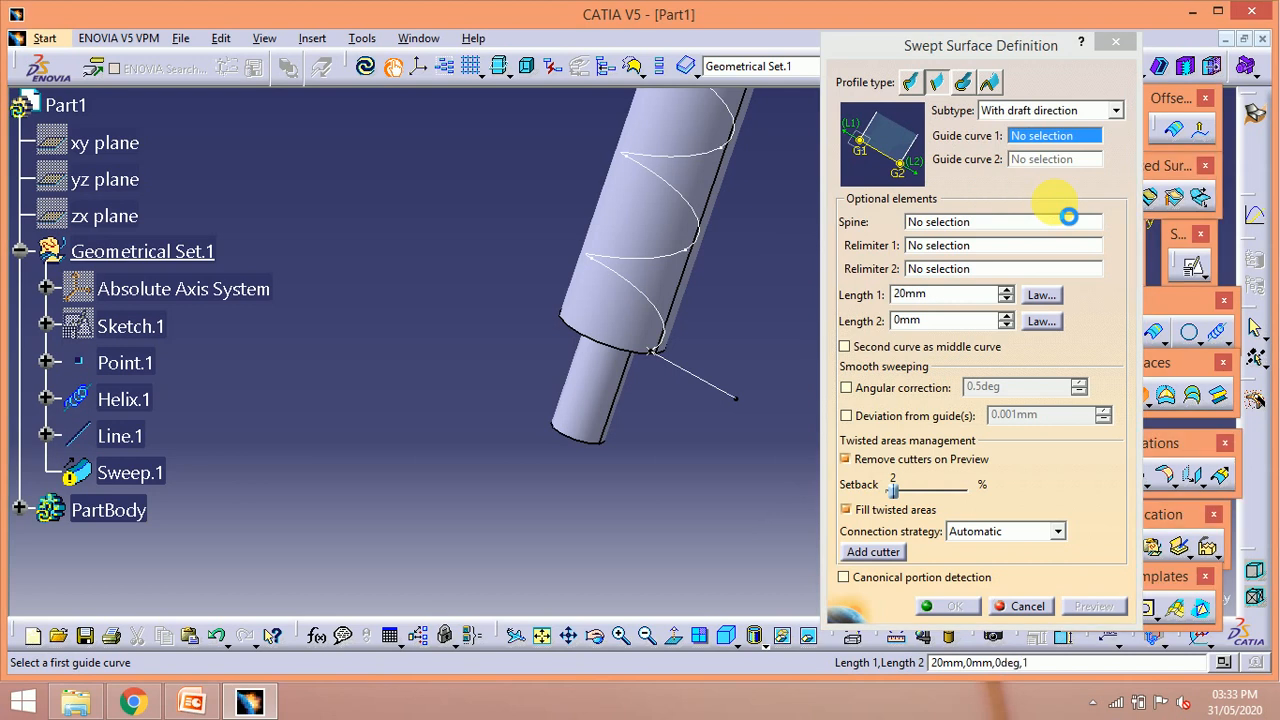
pyautogui.click(672, 350)
pyautogui.click(690, 374)
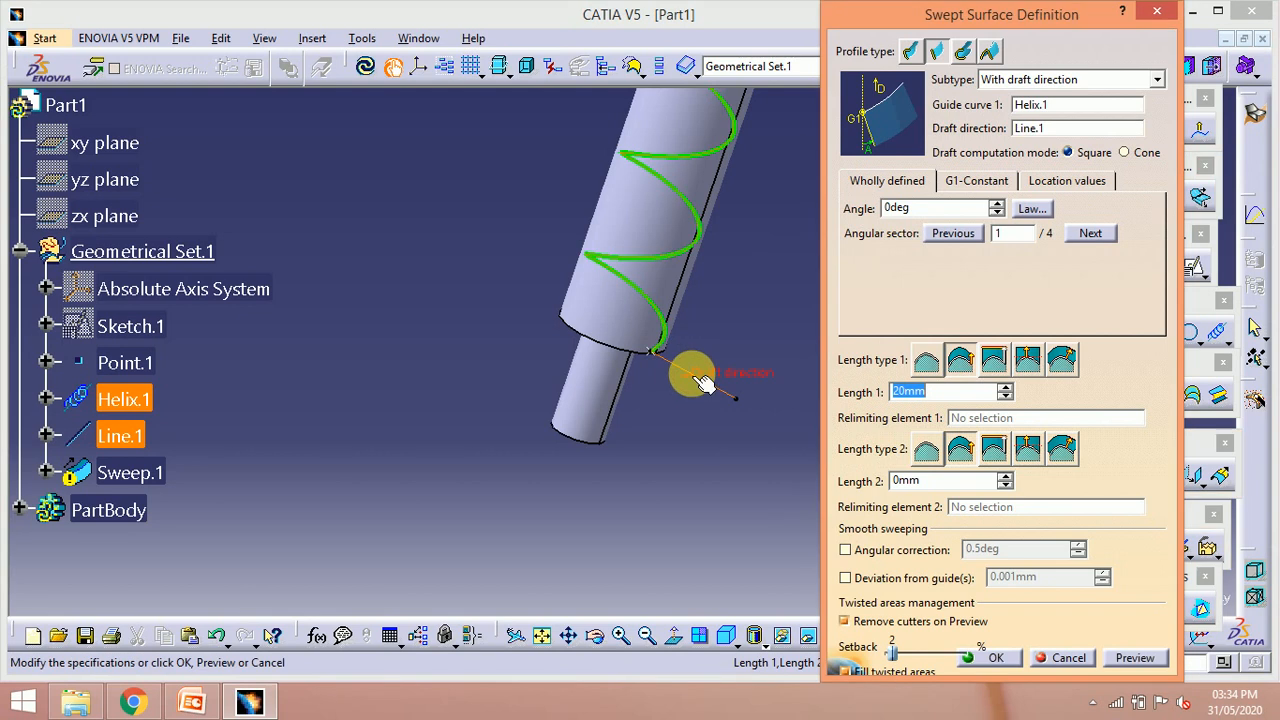
pyautogui.click(1138, 660)
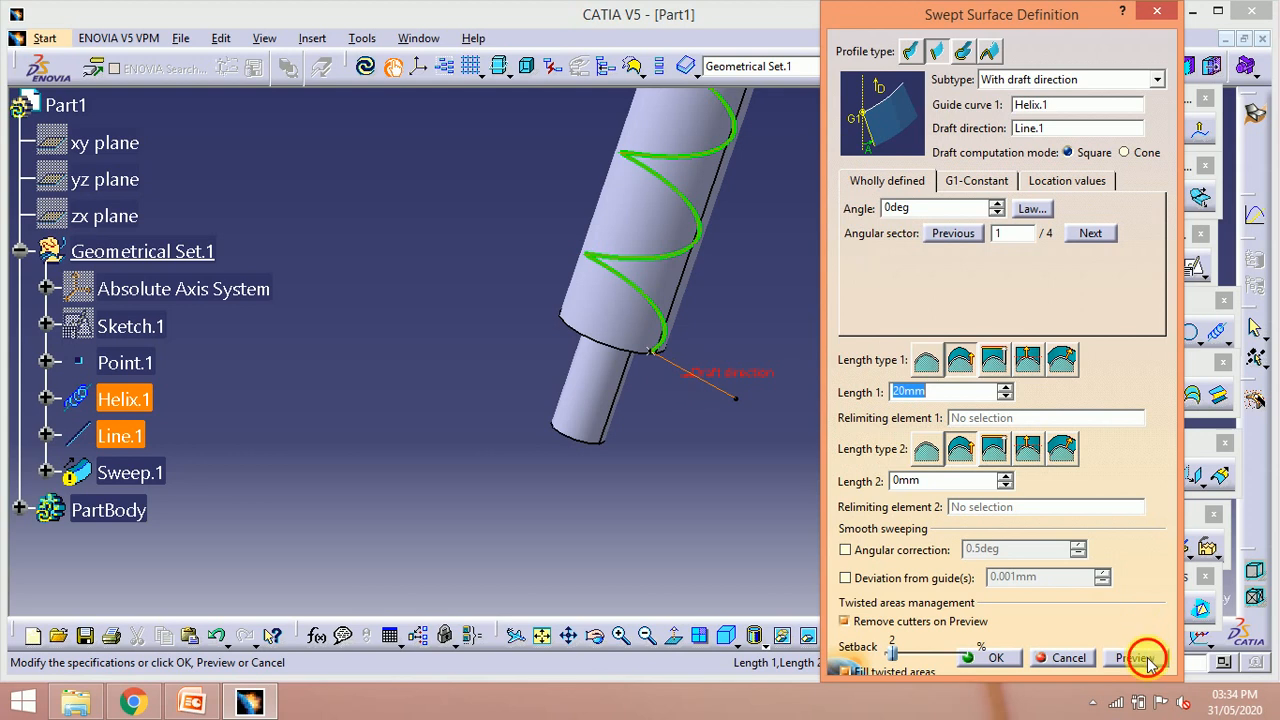
pyautogui.moveTo(563, 444); pyautogui.dragTo(577, 406, button='middle')
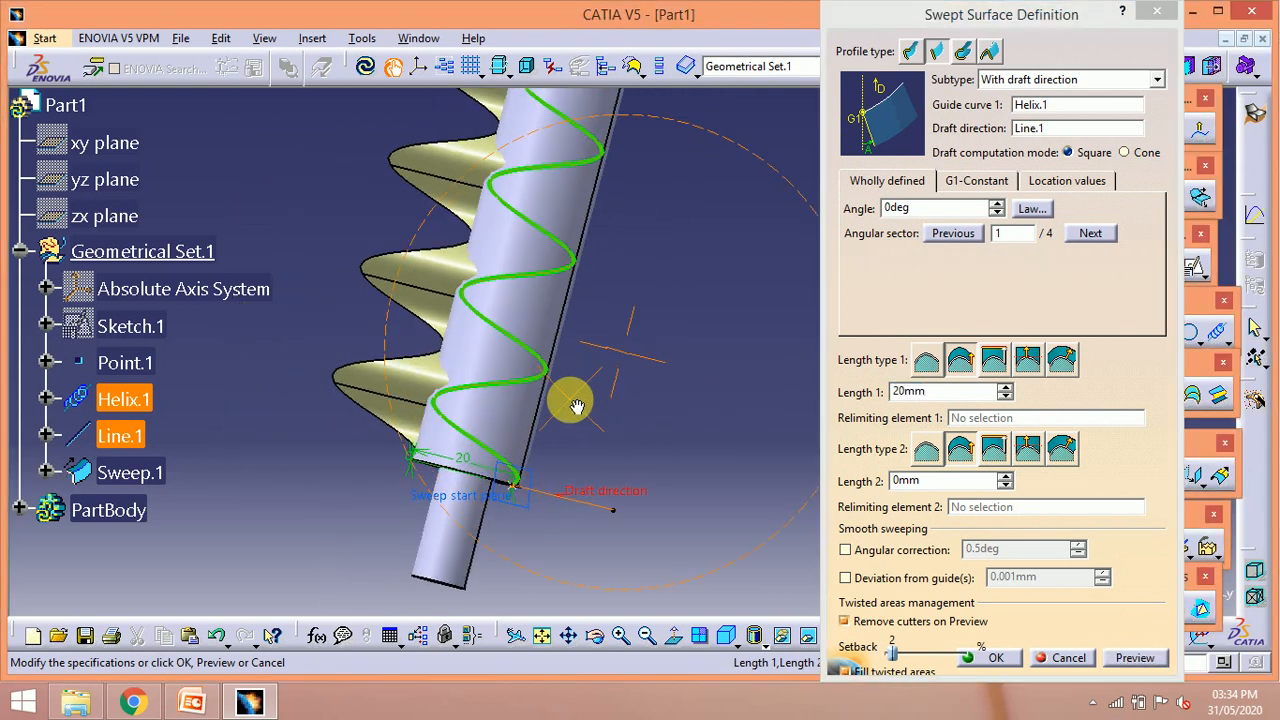
pyautogui.press('Escape')
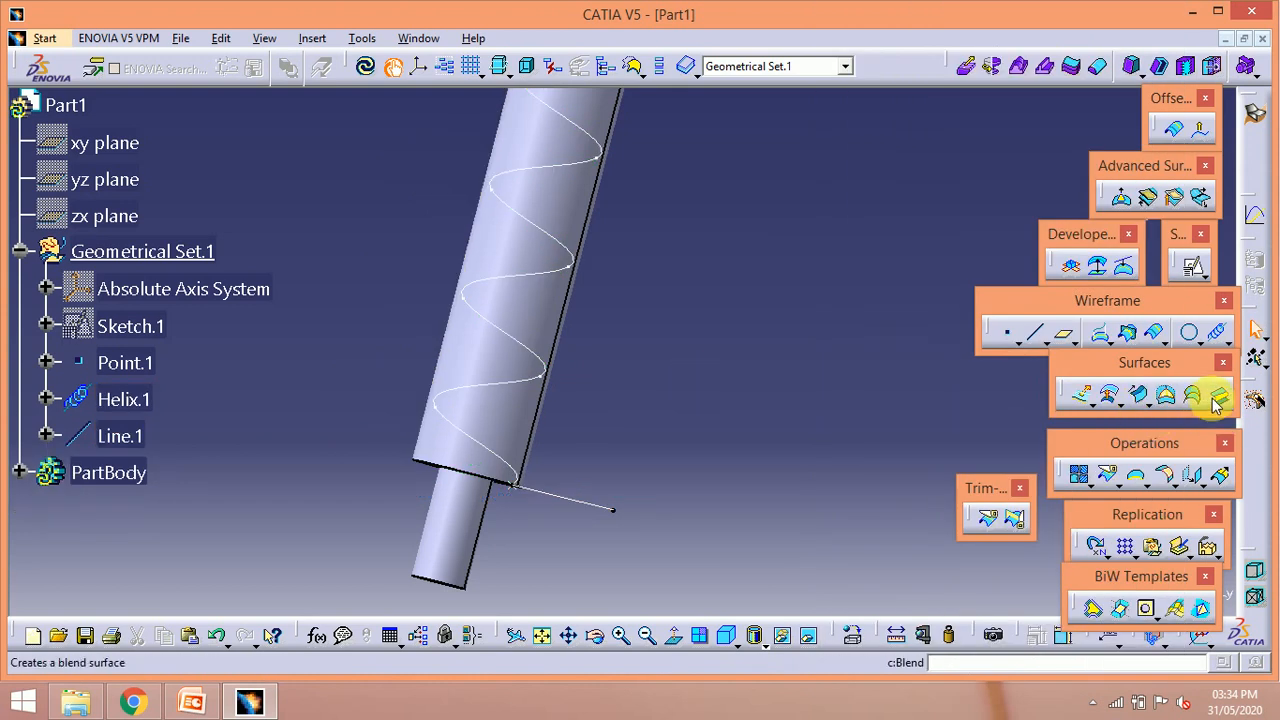
pyautogui.click(1152, 411)
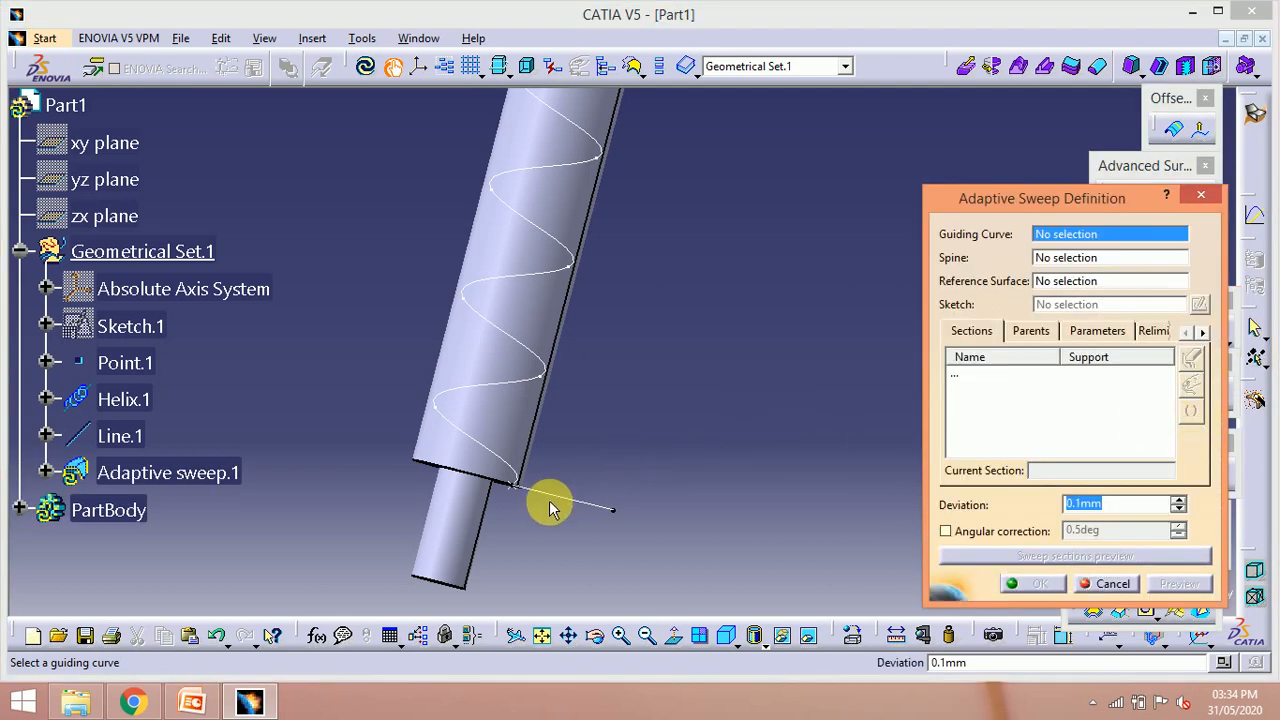
pyautogui.click(509, 466)
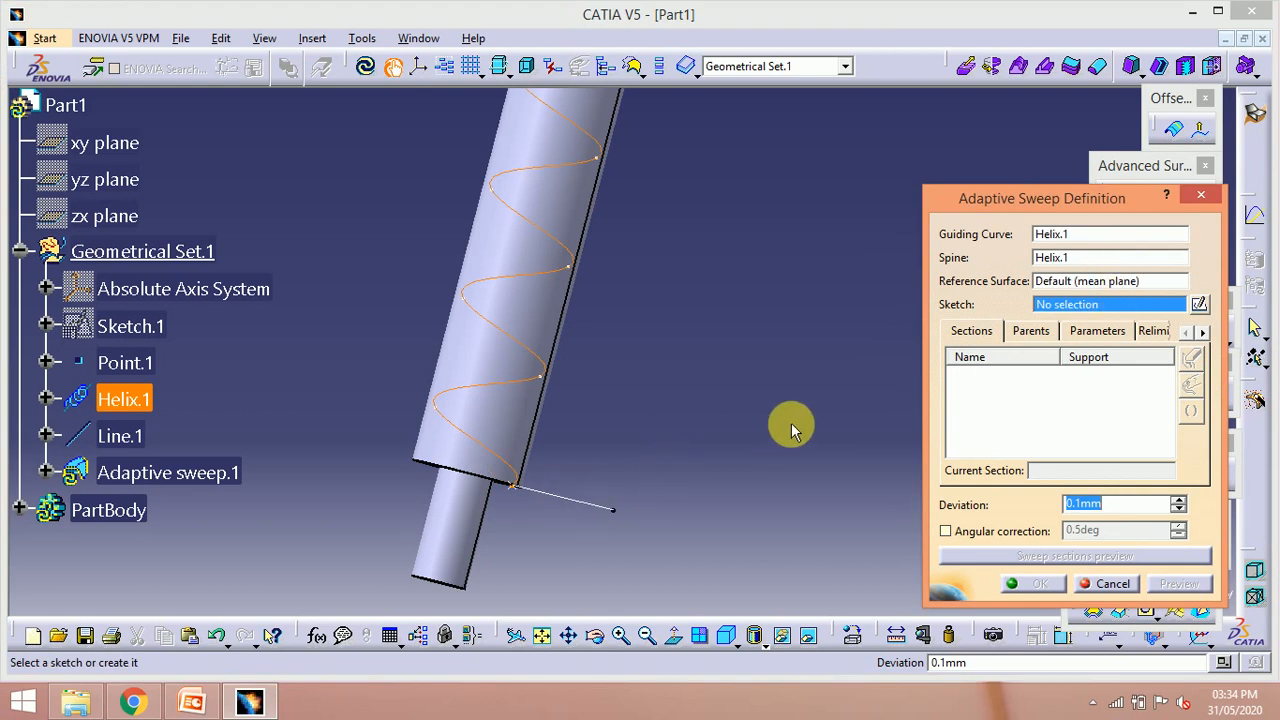
pyautogui.press('Escape')
# - Try an explicit swept surface with reference surface, using the line as profile and the helix as guide curve
pyautogui.click(1147, 403)
pyautogui.click(1172, 423)
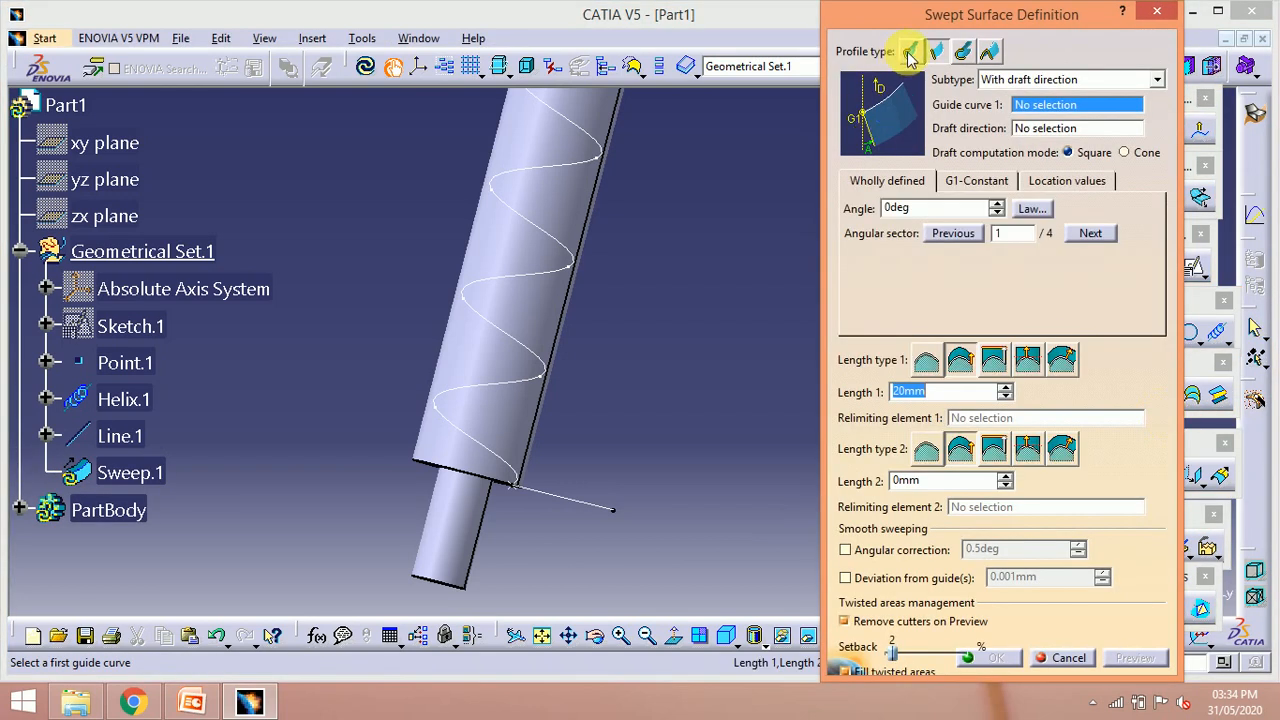
pyautogui.click(910, 54)
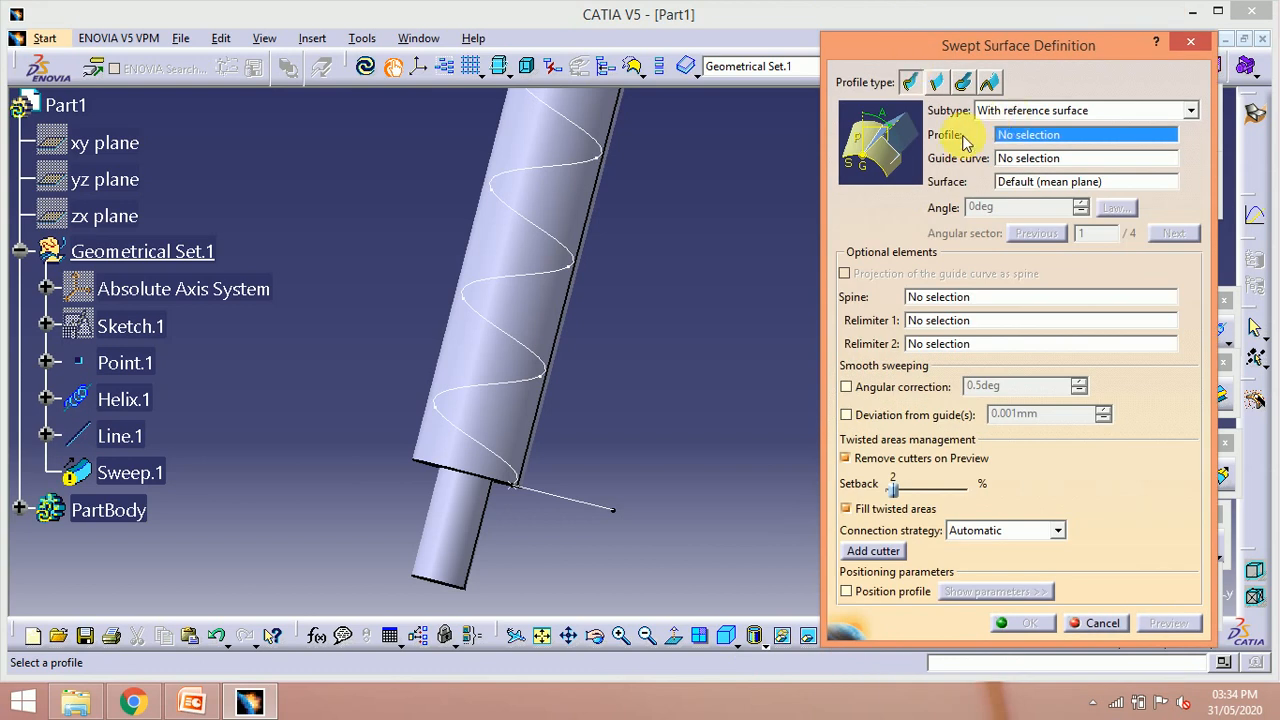
pyautogui.click(1000, 111)
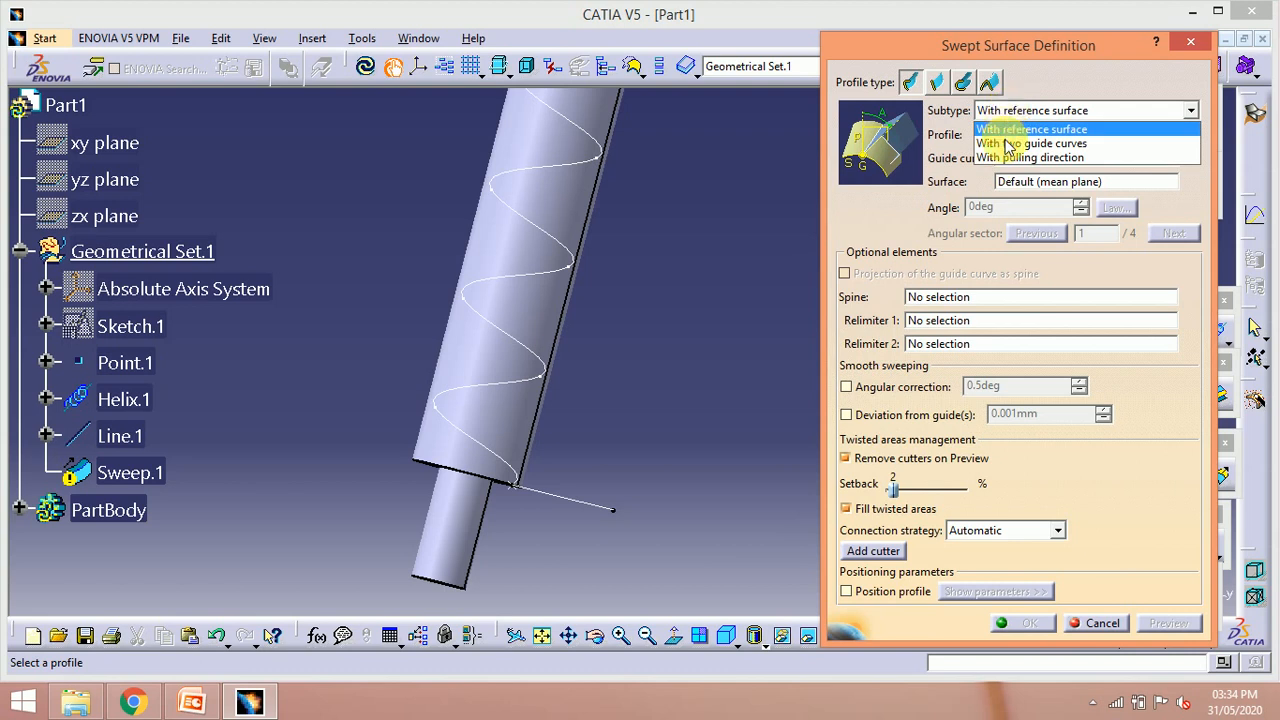
pyautogui.click(995, 129)
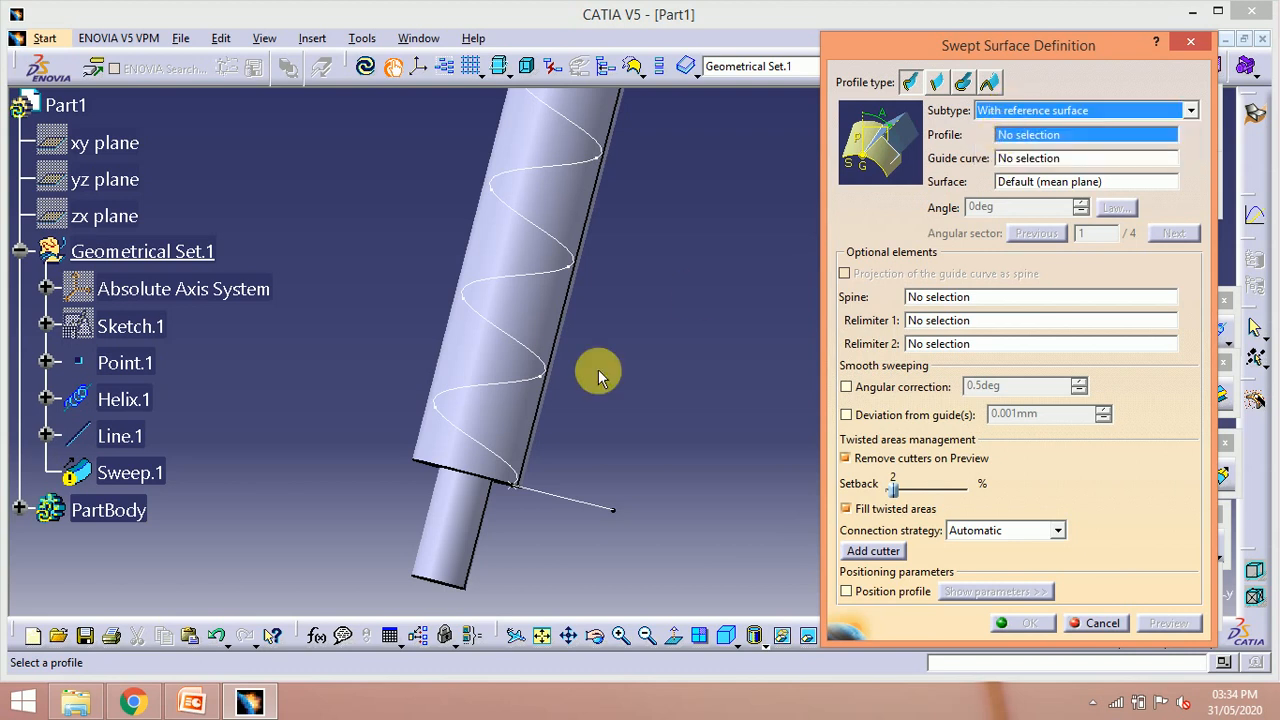
pyautogui.click(546, 490)
pyautogui.click(517, 475)
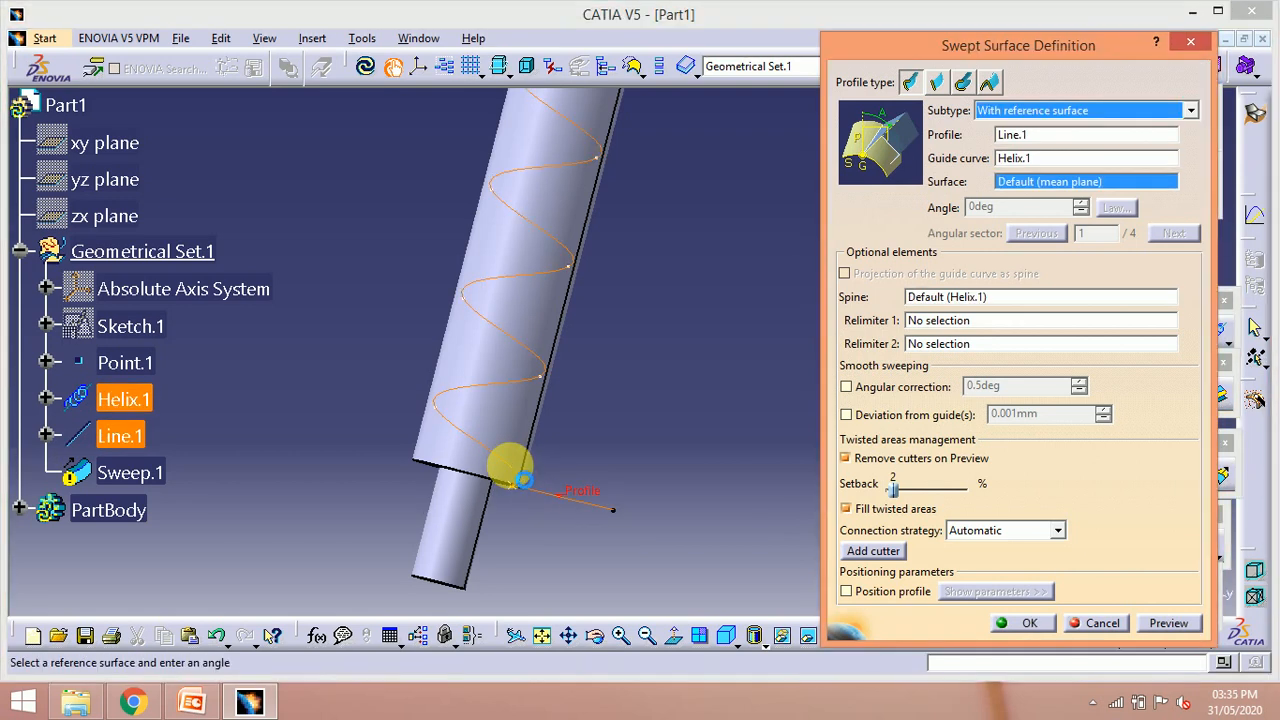
pyautogui.click(1180, 630)
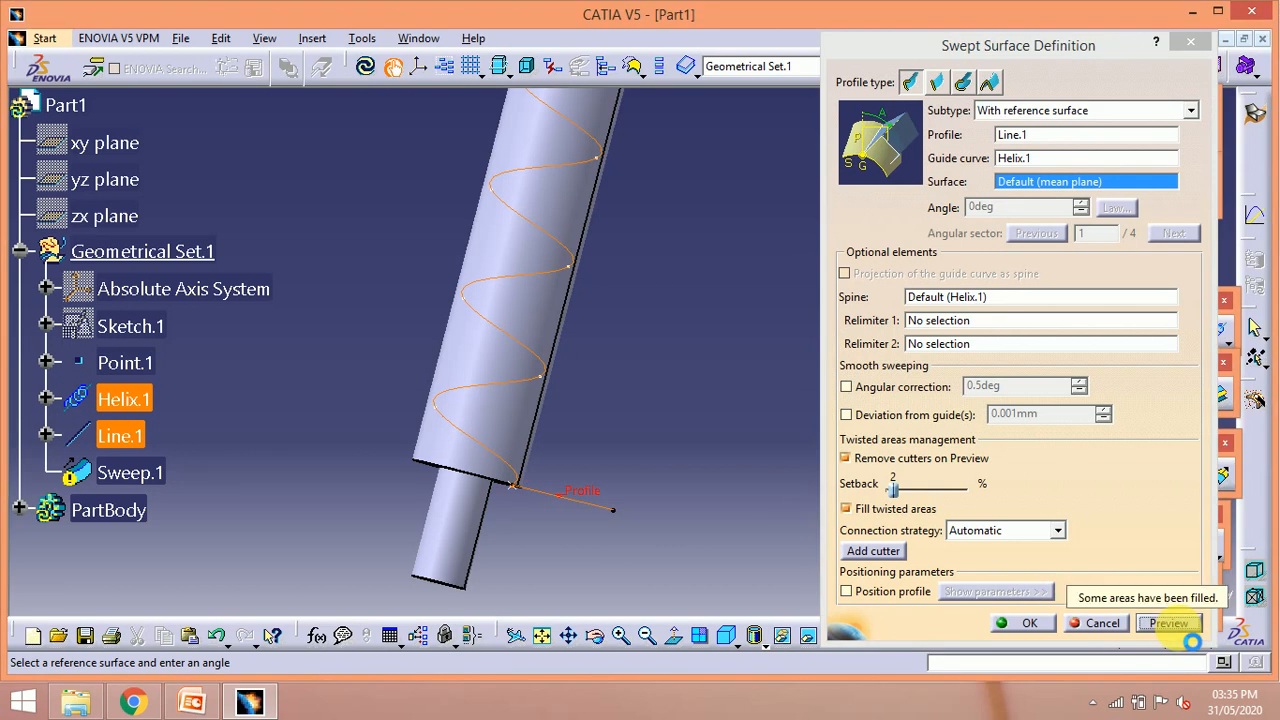
pyautogui.moveTo(729, 309); pyautogui.dragTo(868, 440, button='middle')
pyautogui.click(990, 453)
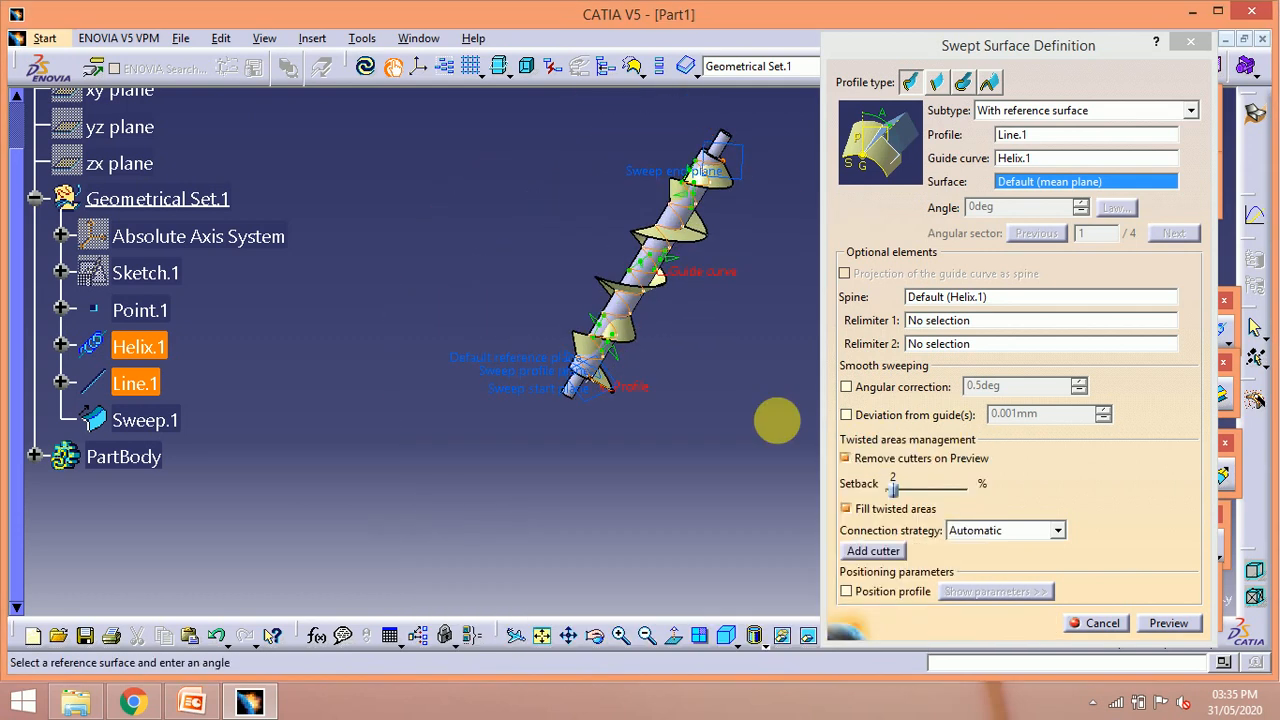
pyautogui.moveTo(689, 403); pyautogui.dragTo(513, 393, button='middle')
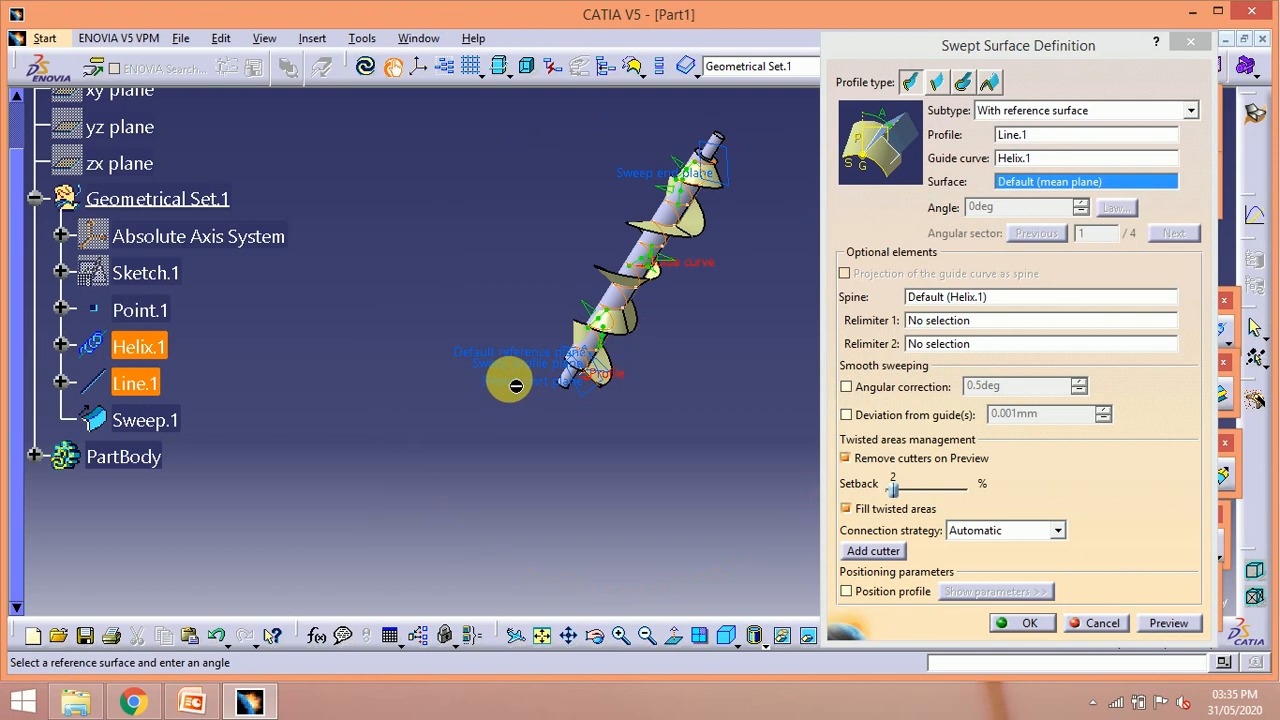
pyautogui.press('Escape')
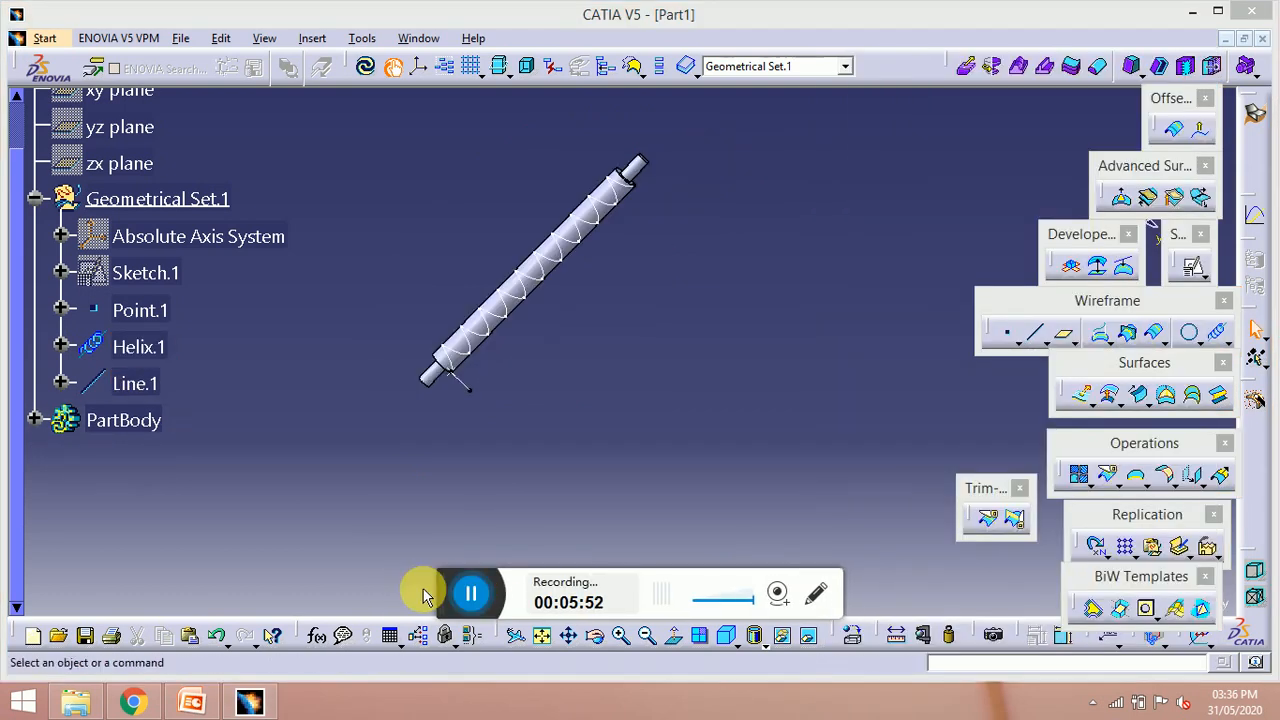
# - Start an explicit swept surface with pulling direction, using the line as profile and the helix as guide curve
pyautogui.click(1137, 398)
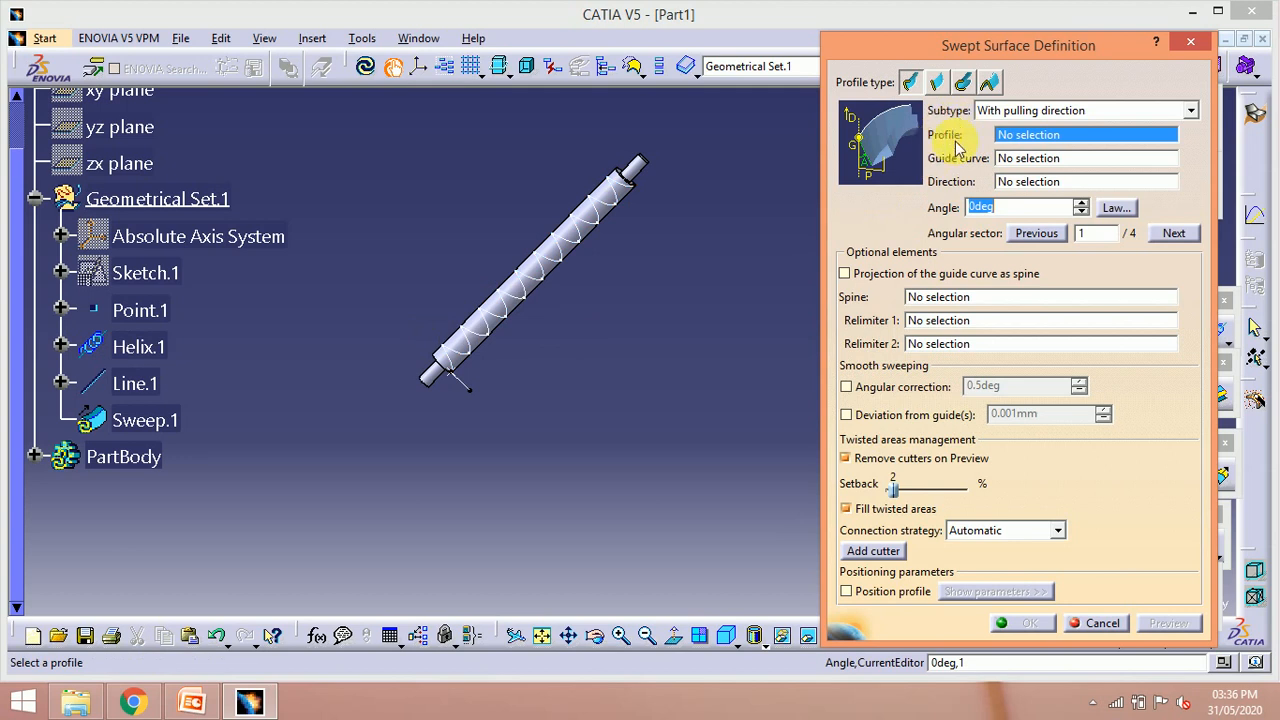
pyautogui.click(466, 384)
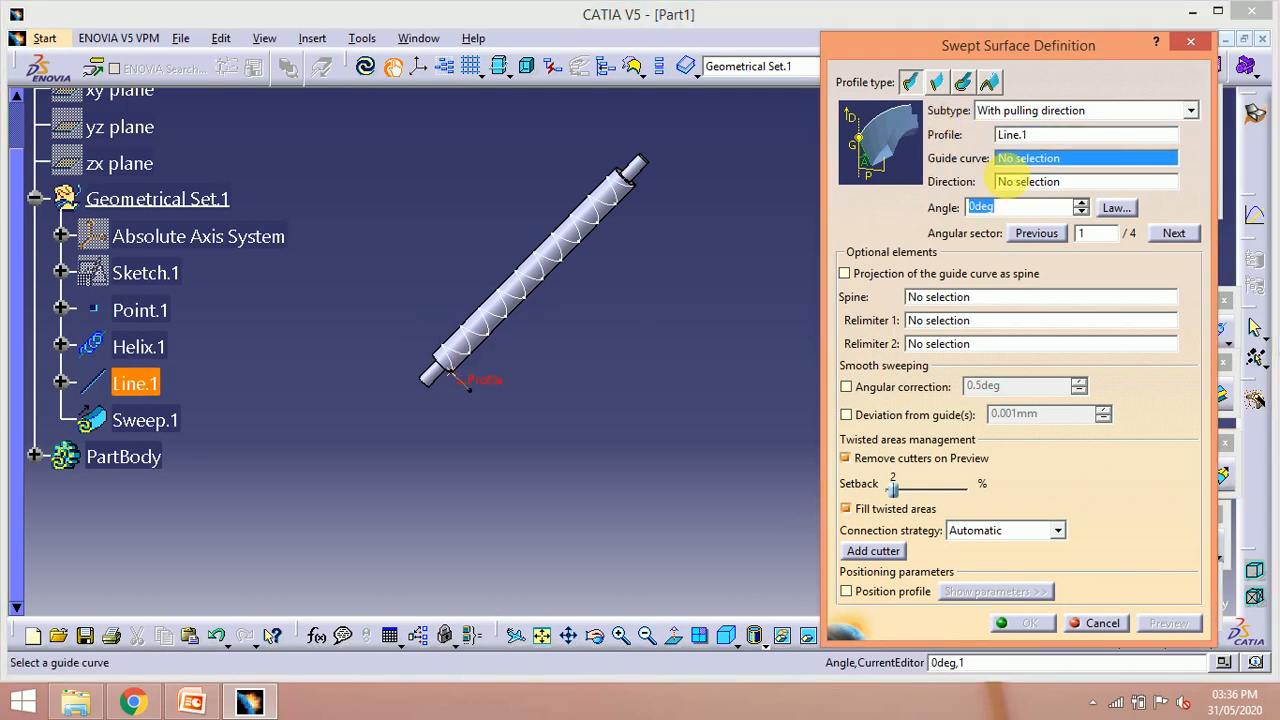
pyautogui.click(478, 345)
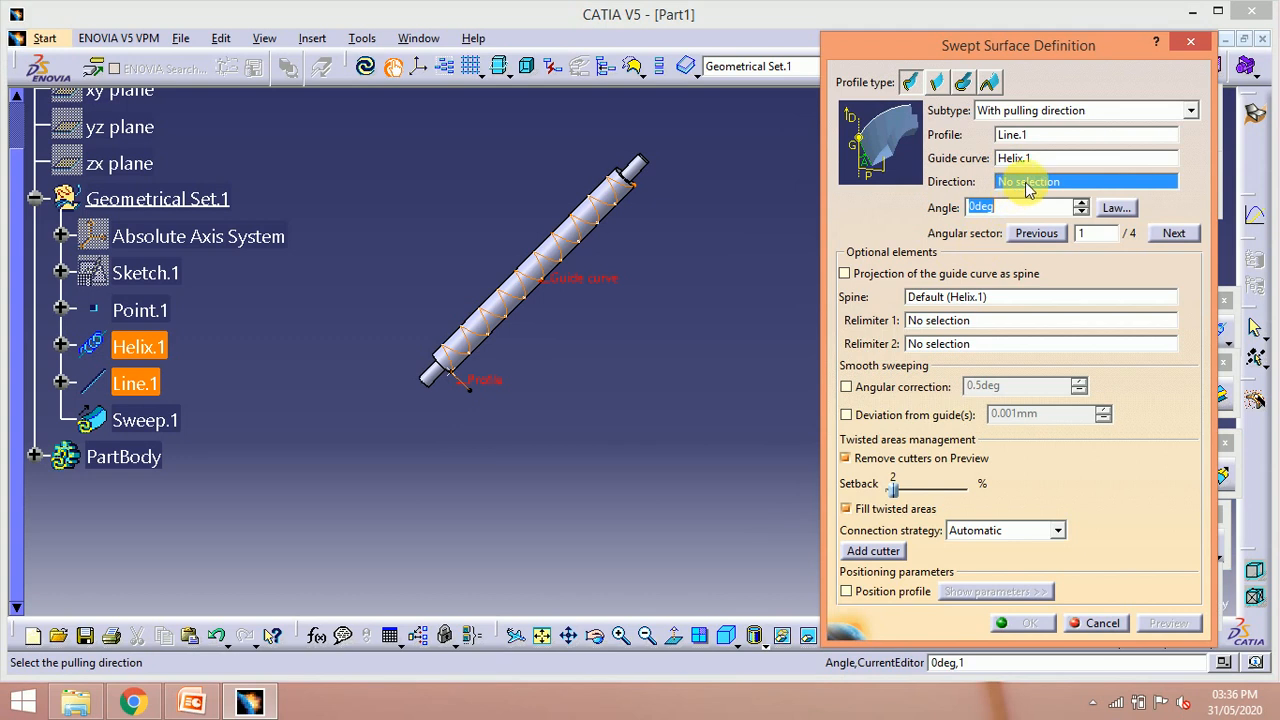
# - Show the Absolute Axis System and create the swept surface with its X axis as pulling direction
pyautogui.rightClick(238, 247)
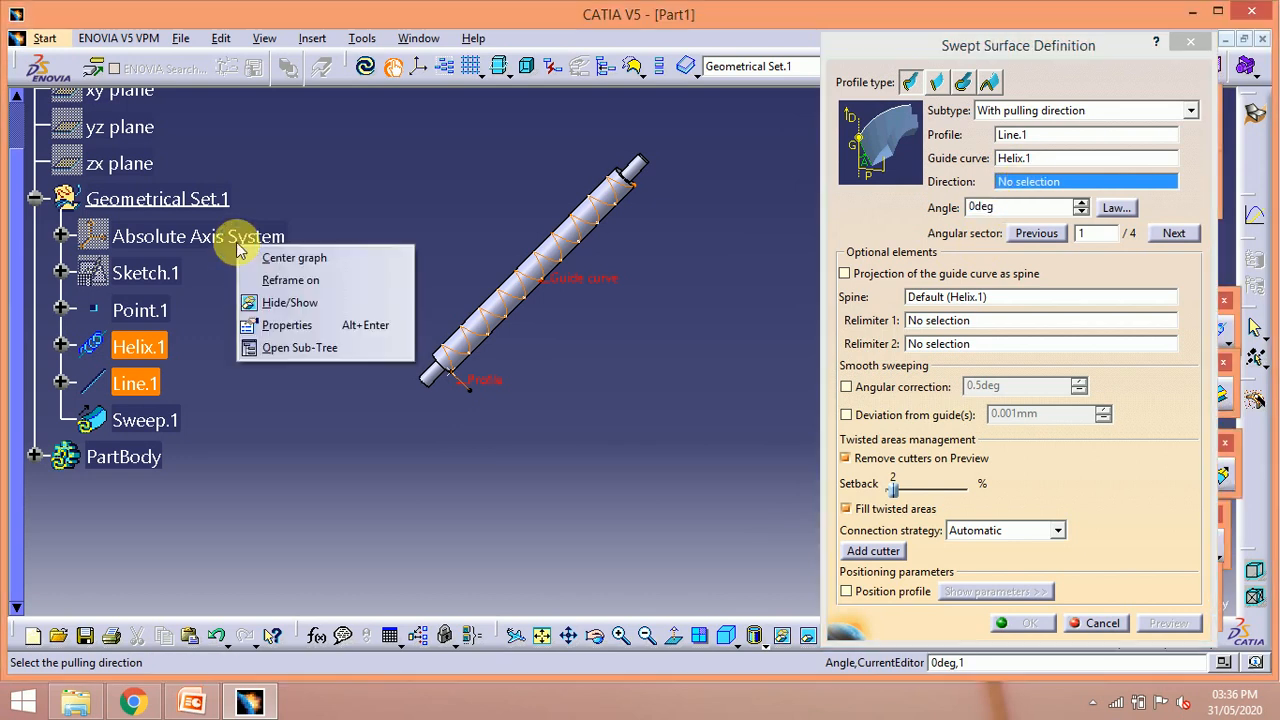
pyautogui.click(276, 306)
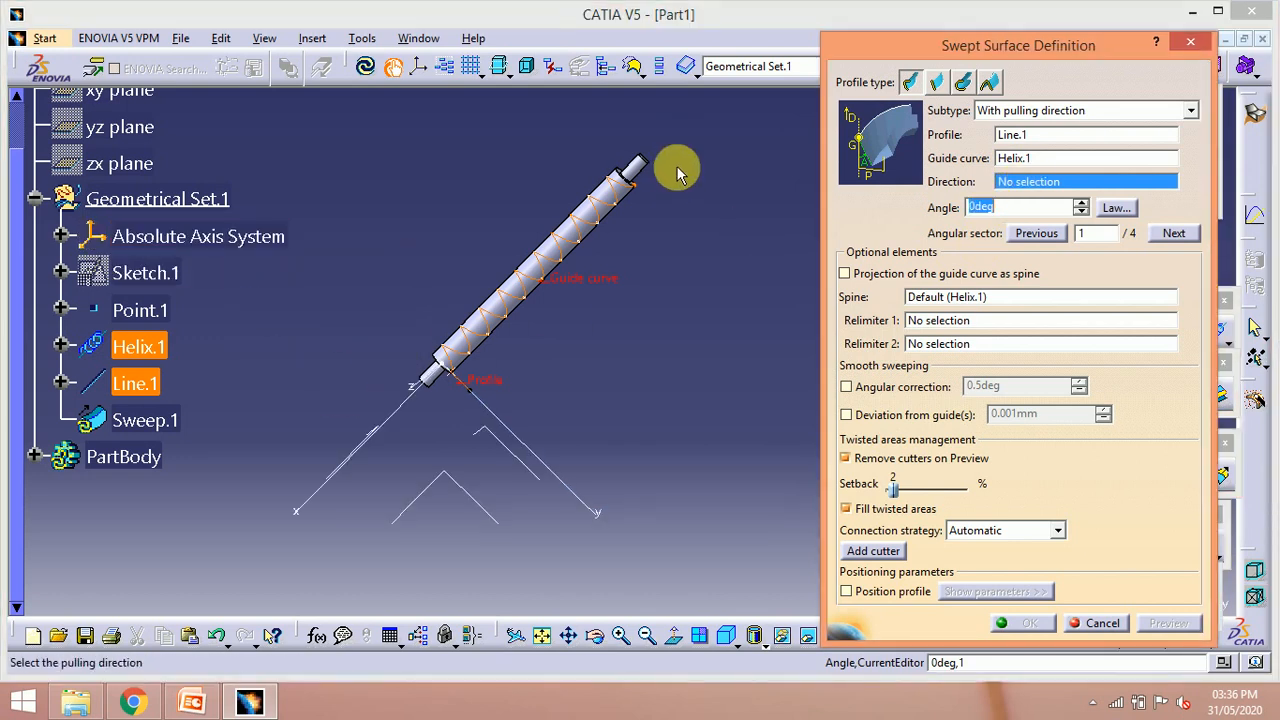
pyautogui.click(386, 415)
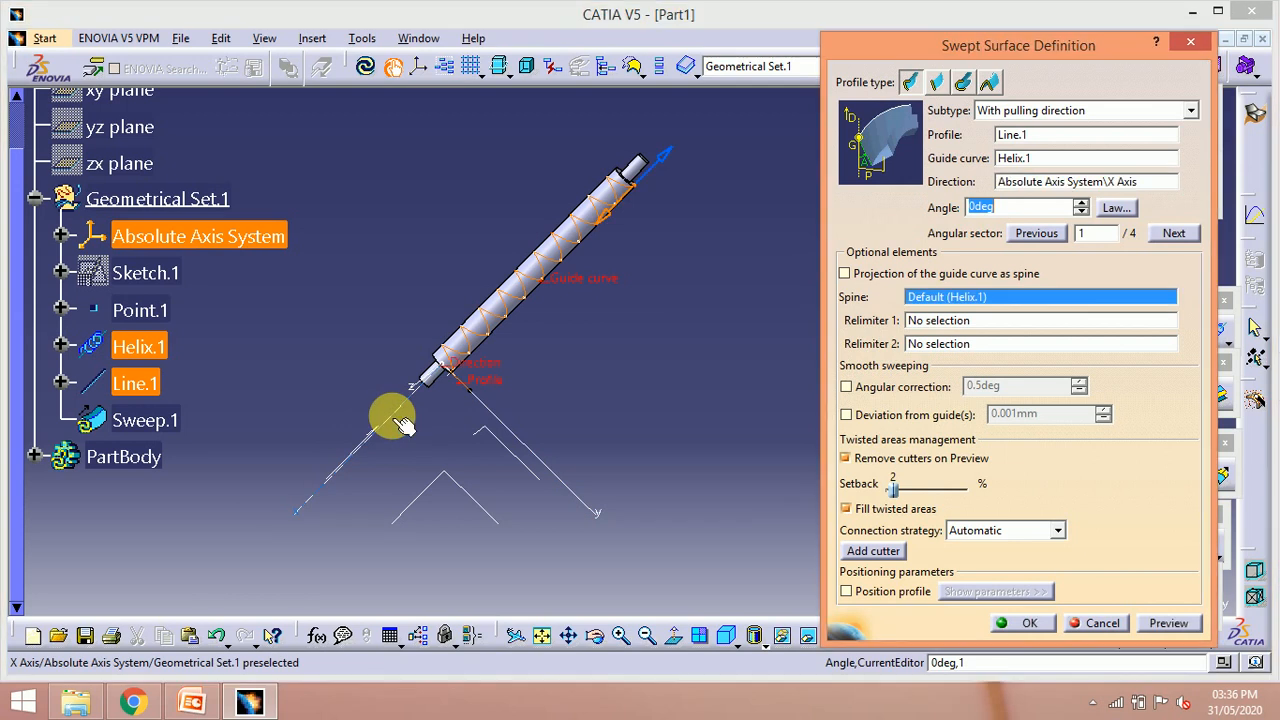
pyautogui.click(1160, 625)
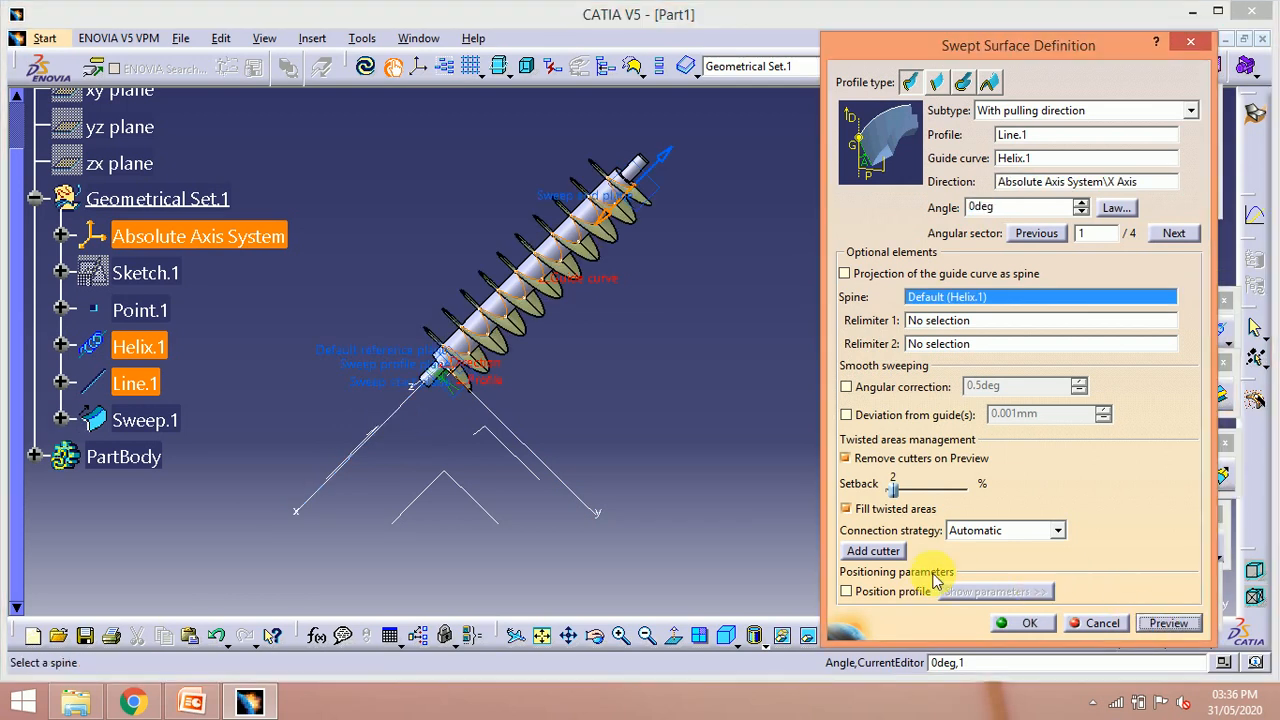
pyautogui.moveTo(606, 371); pyautogui.dragTo(706, 390, button='middle')
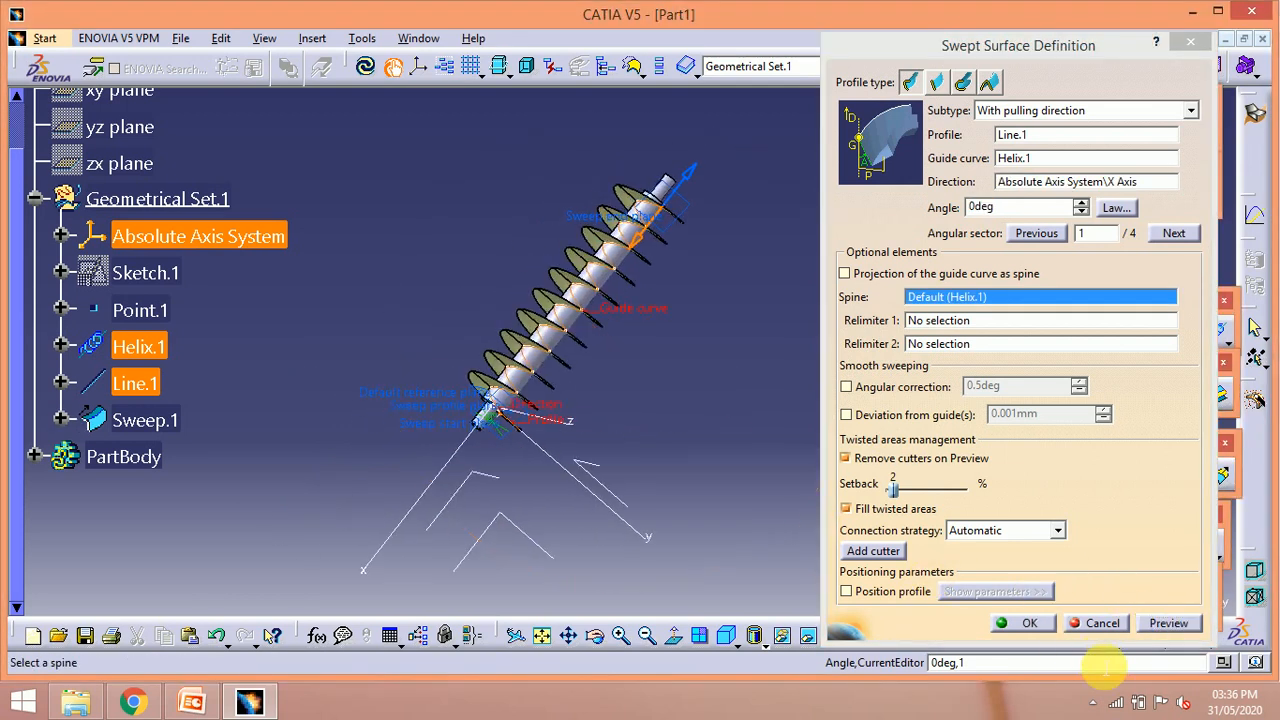
pyautogui.click(1030, 623)
# - Set the helix pitch to 30 mm and update the swept surface
pyautogui.moveTo(670, 436); pyautogui.dragTo(543, 494, button='middle')
pyautogui.doubleClick(143, 346)
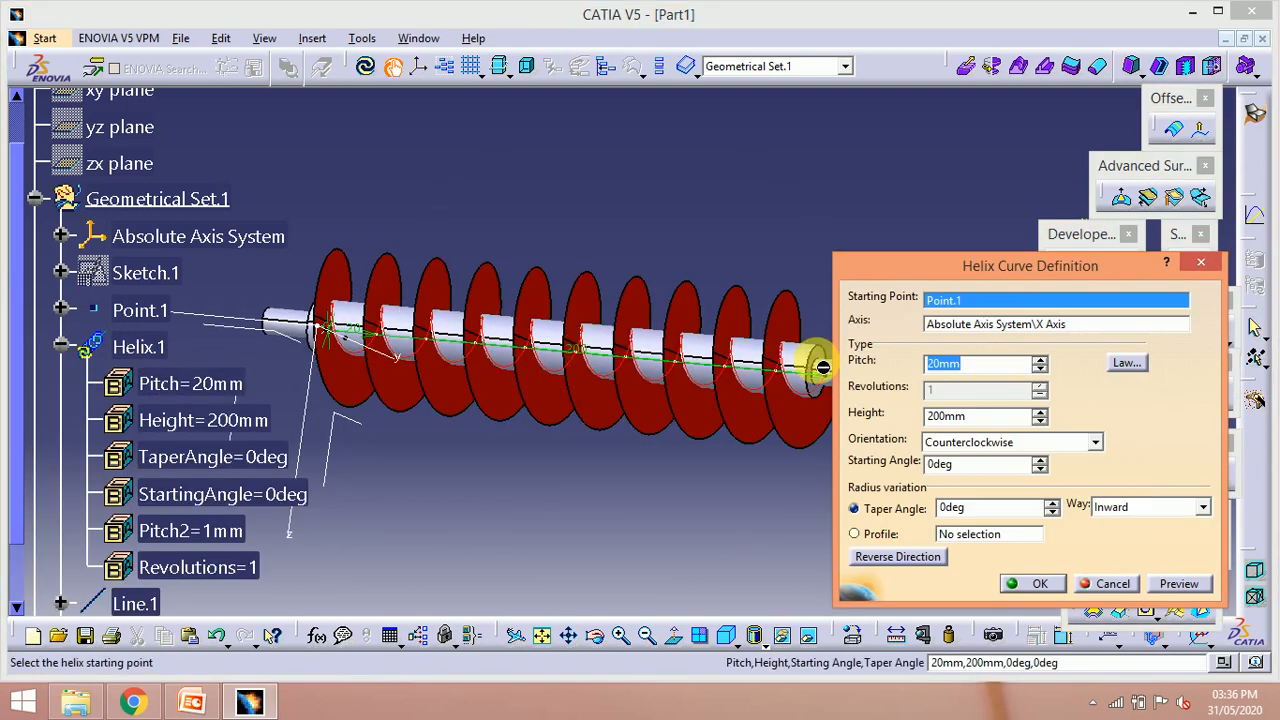
pyautogui.press('Return')
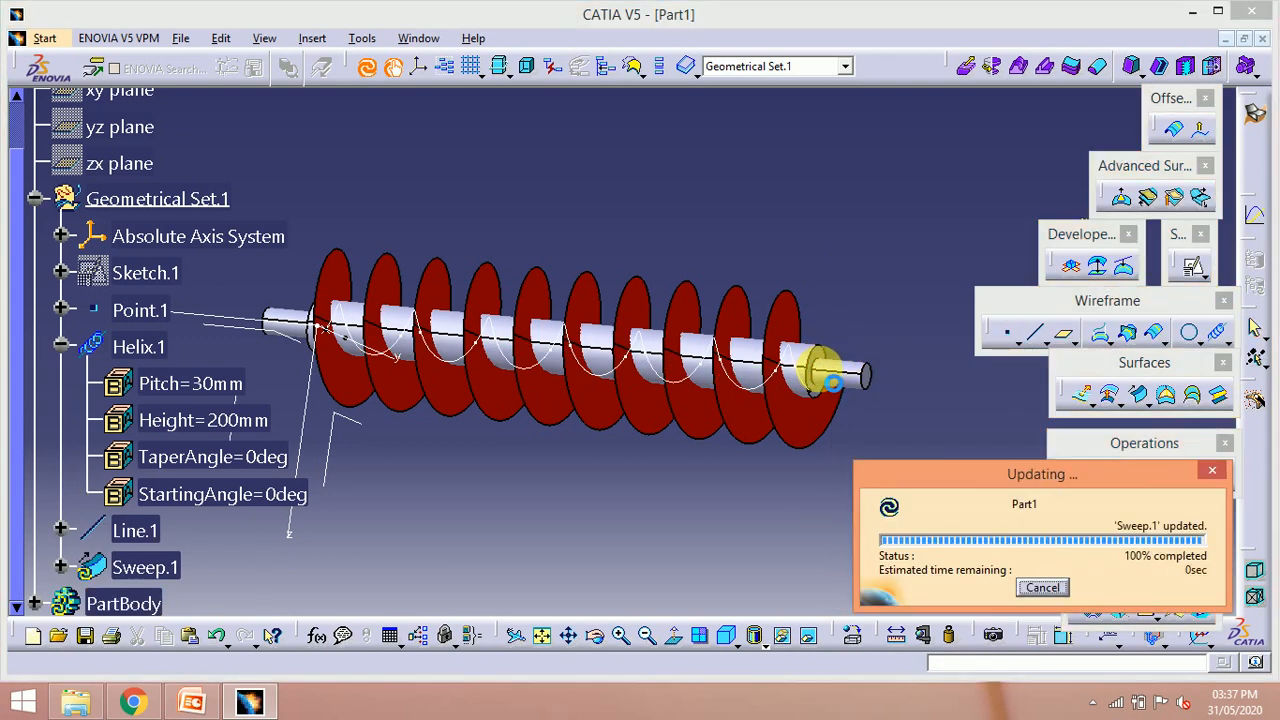
pyautogui.moveTo(697, 492); pyautogui.dragTo(729, 354, button='middle')
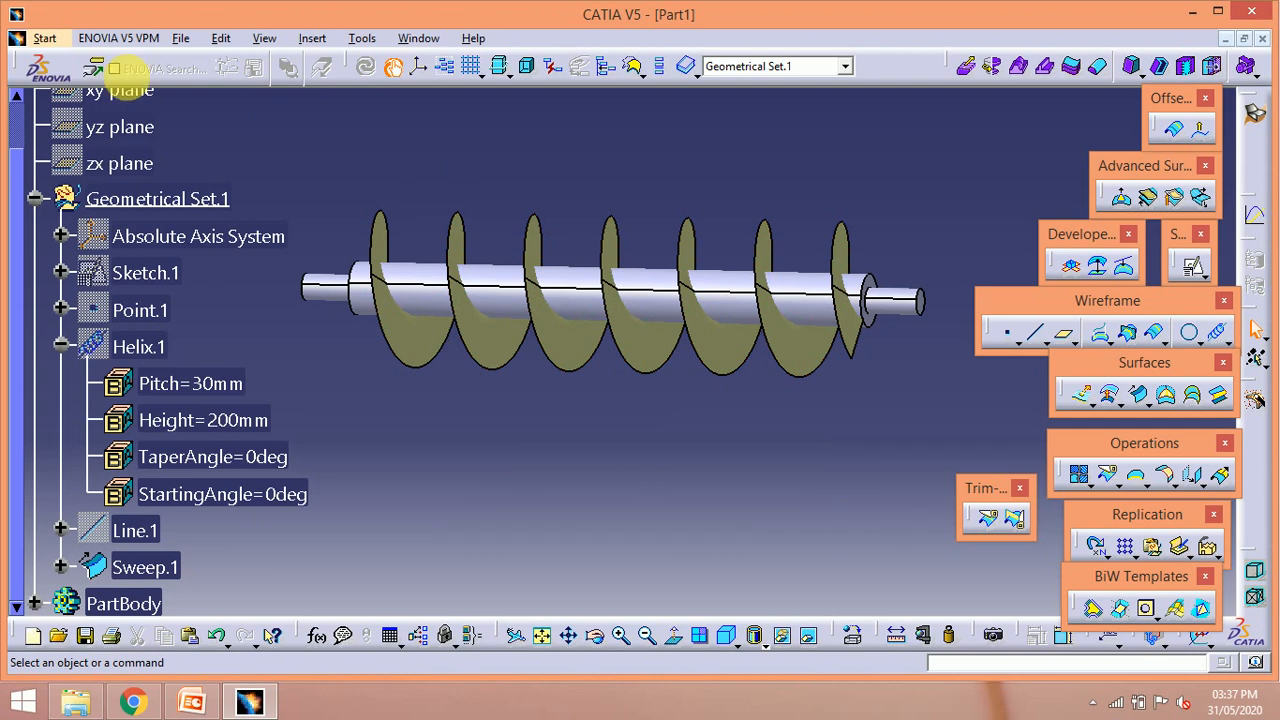
# - Collapse the helix parameters in the tree and insert a new body into the part
pyautogui.click(44, 38)
pyautogui.click(550, 565)
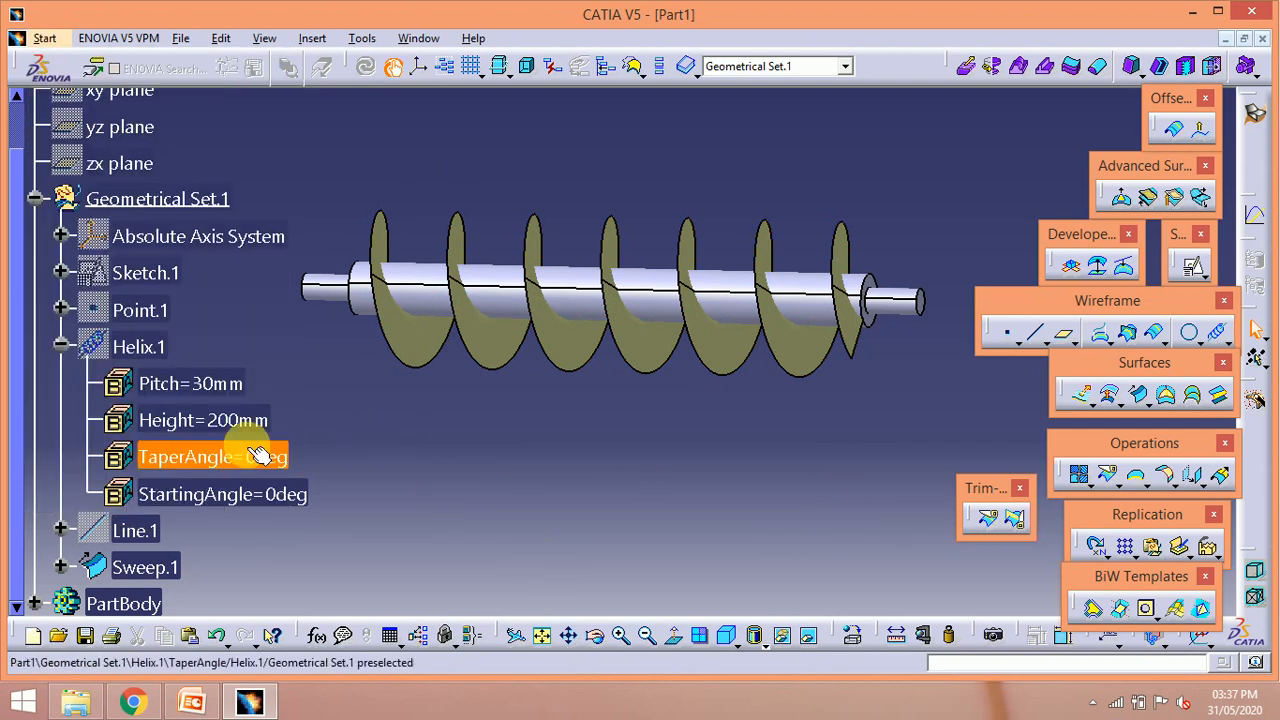
pyautogui.click(60, 346)
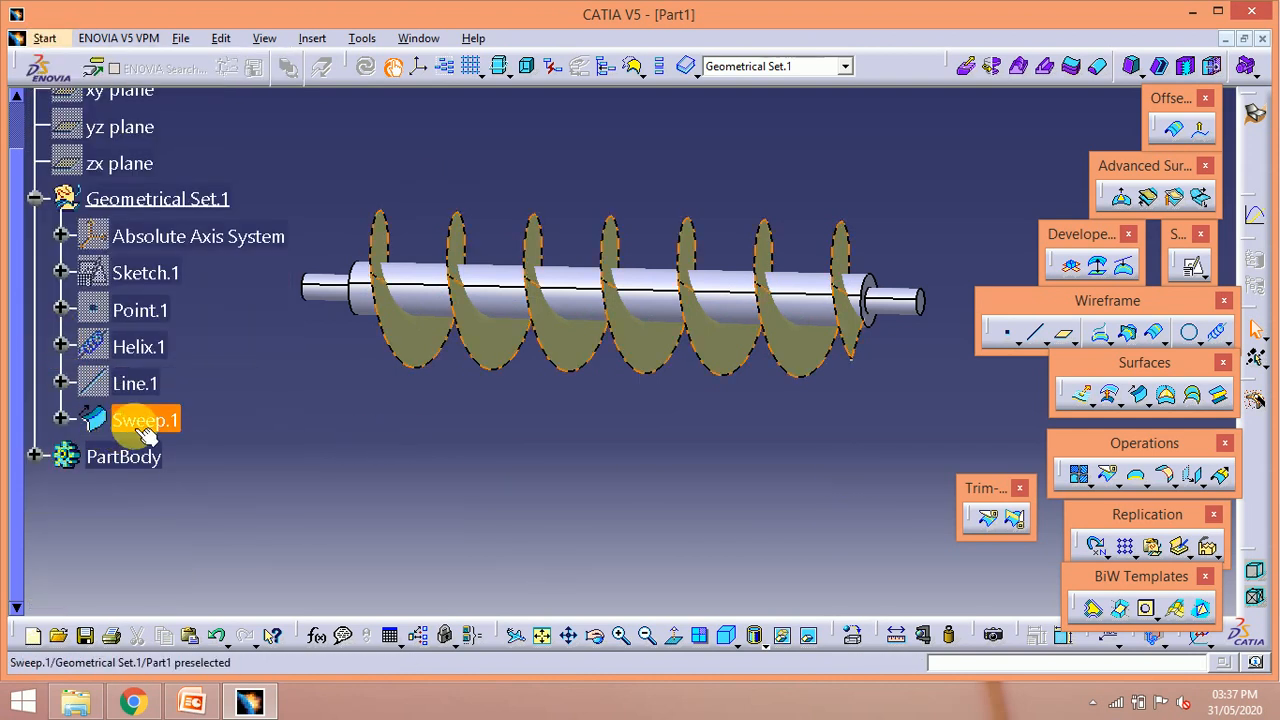
pyautogui.rightClick(151, 460)
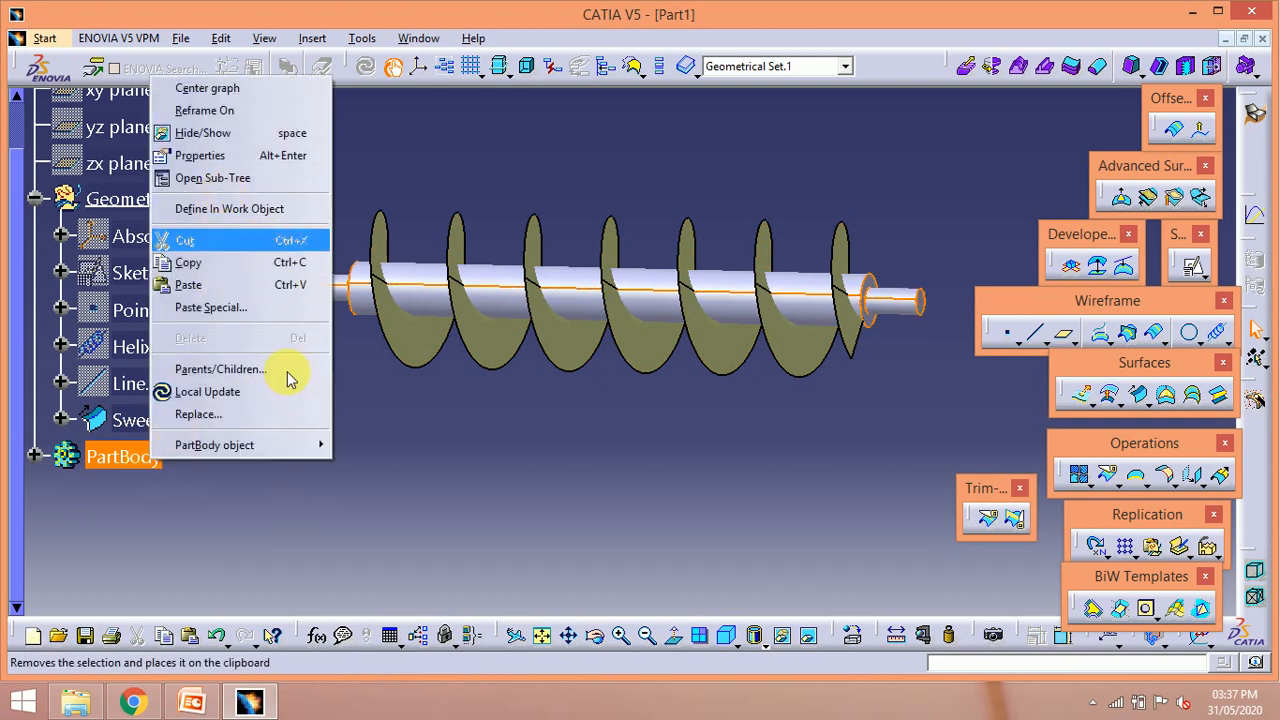
pyautogui.click(339, 499)
pyautogui.moveTo(322, 40)
pyautogui.click(340, 84)
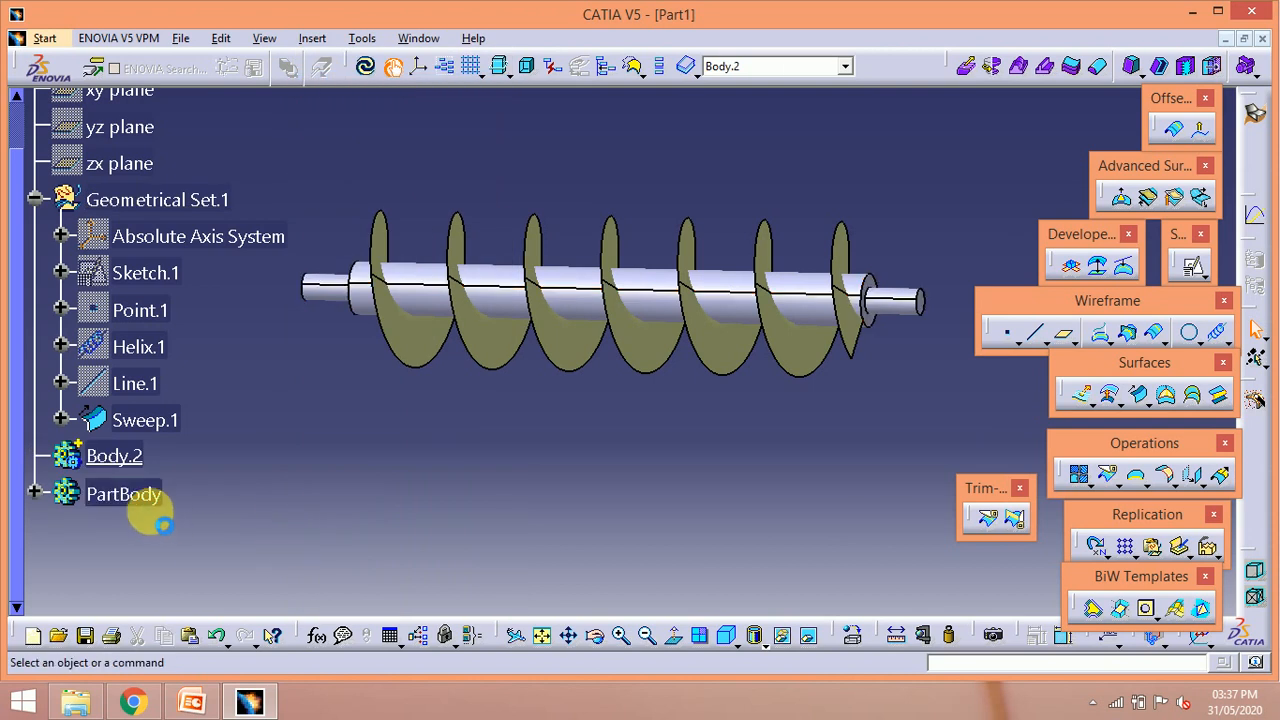
# - Define PartBody as the in-work object and switch to the Part Design workbench
pyautogui.rightClick(148, 495)
pyautogui.click(207, 252)
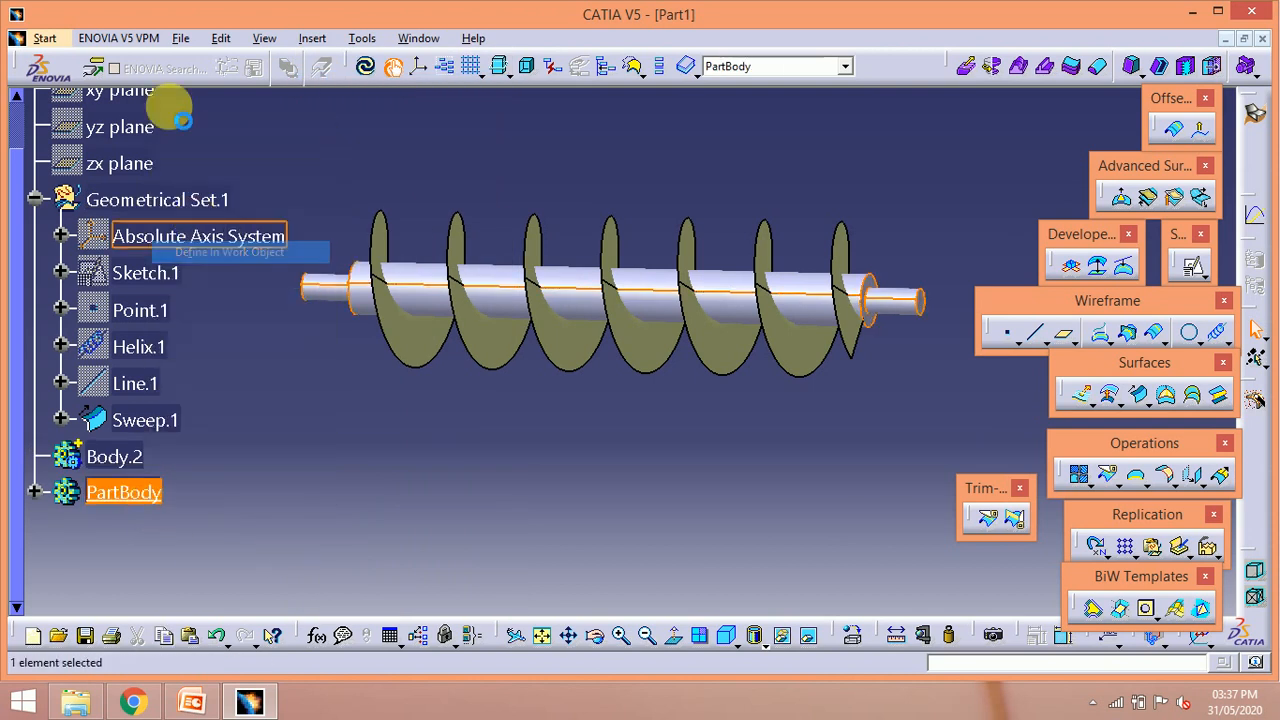
pyautogui.click(180, 39)
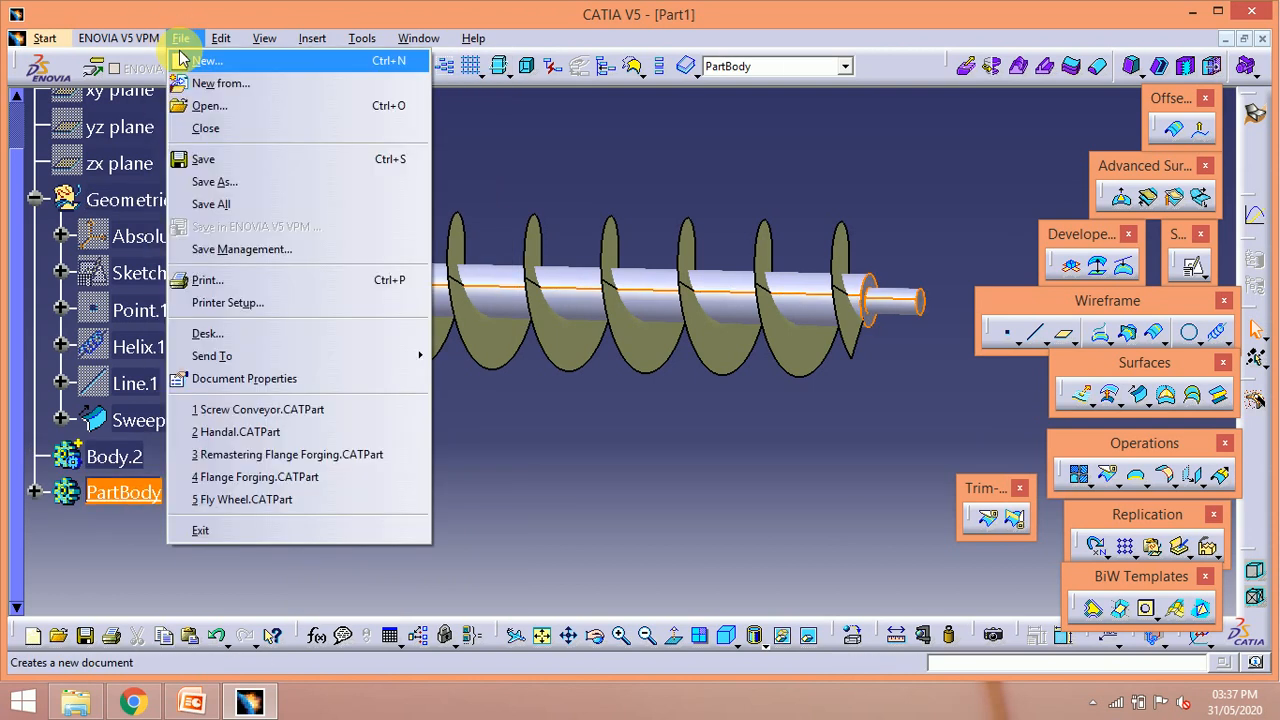
pyautogui.moveTo(40, 38)
pyautogui.moveTo(62, 88)
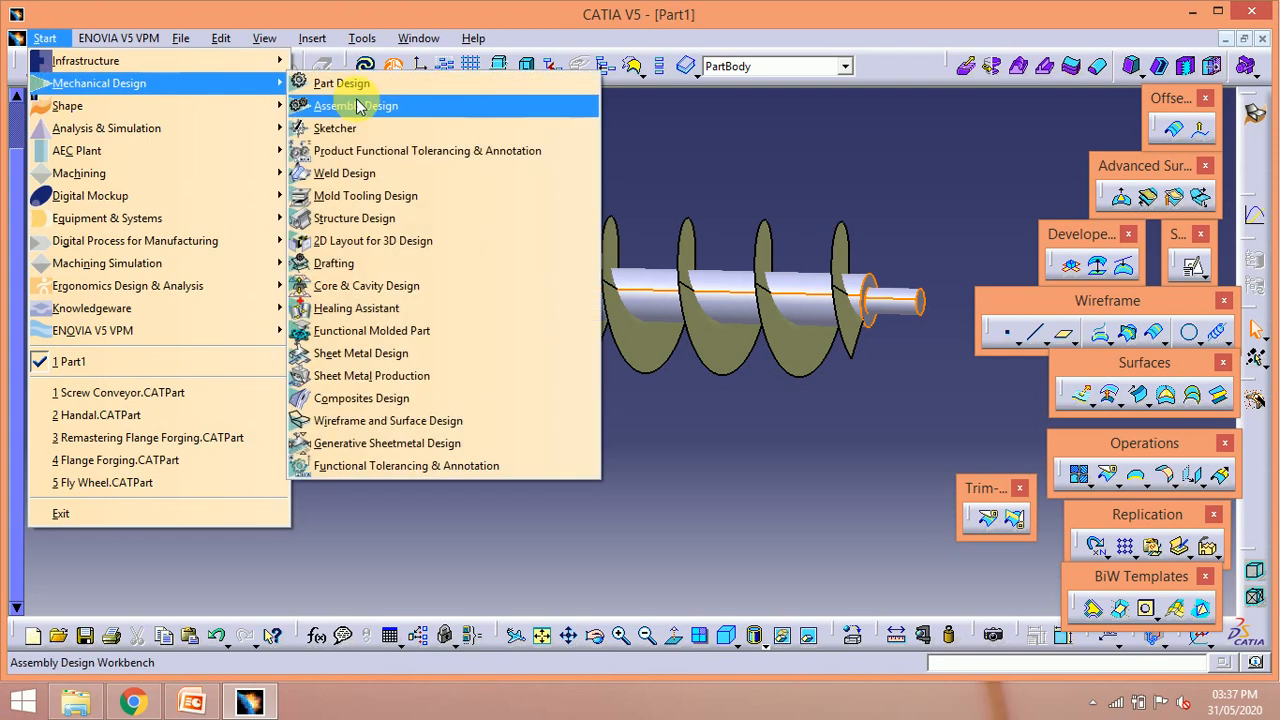
pyautogui.click(370, 85)
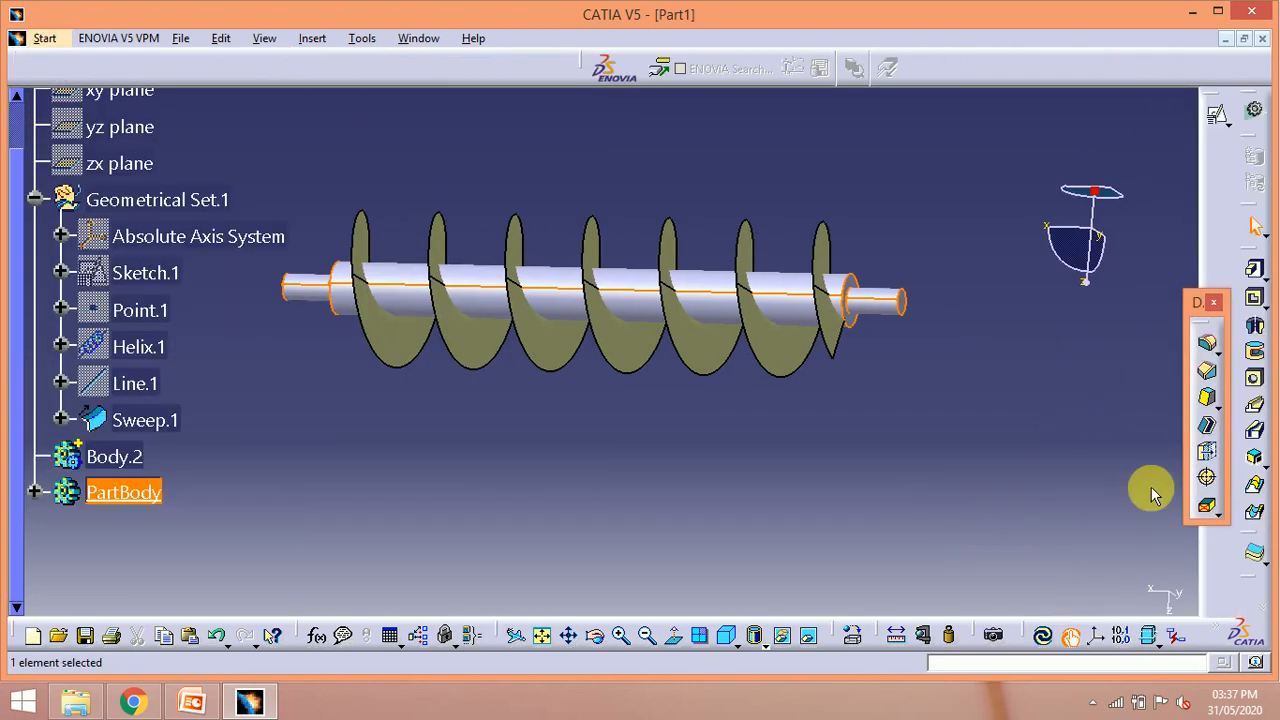
# - Try to thicken the helical swept surface by 1 mm with the Thickness command
pyautogui.click(1210, 458)
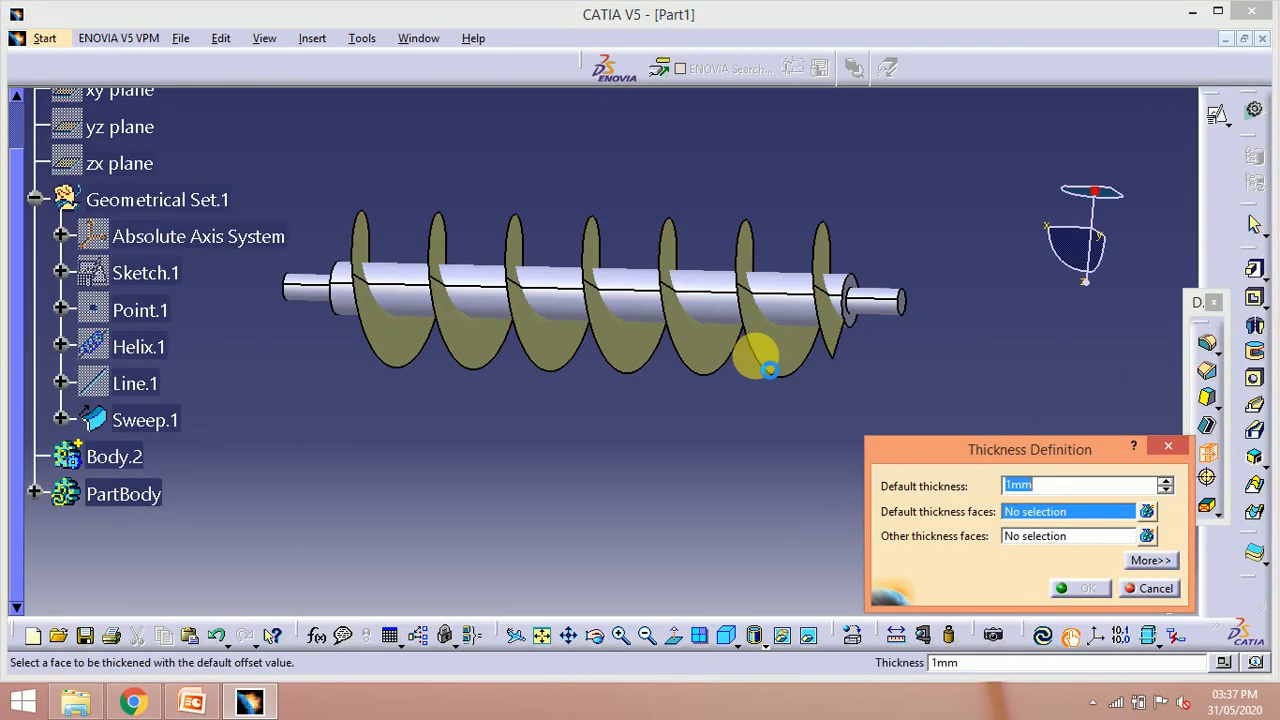
pyautogui.click(775, 345)
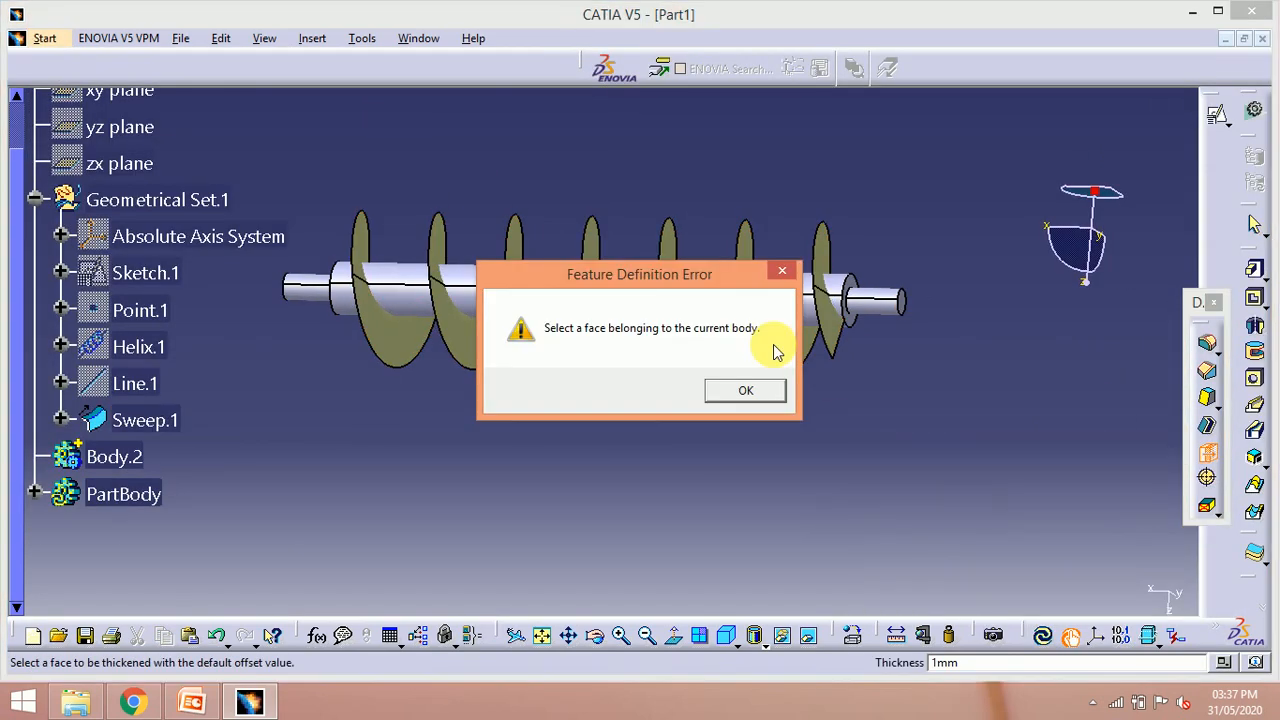
pyautogui.click(744, 392)
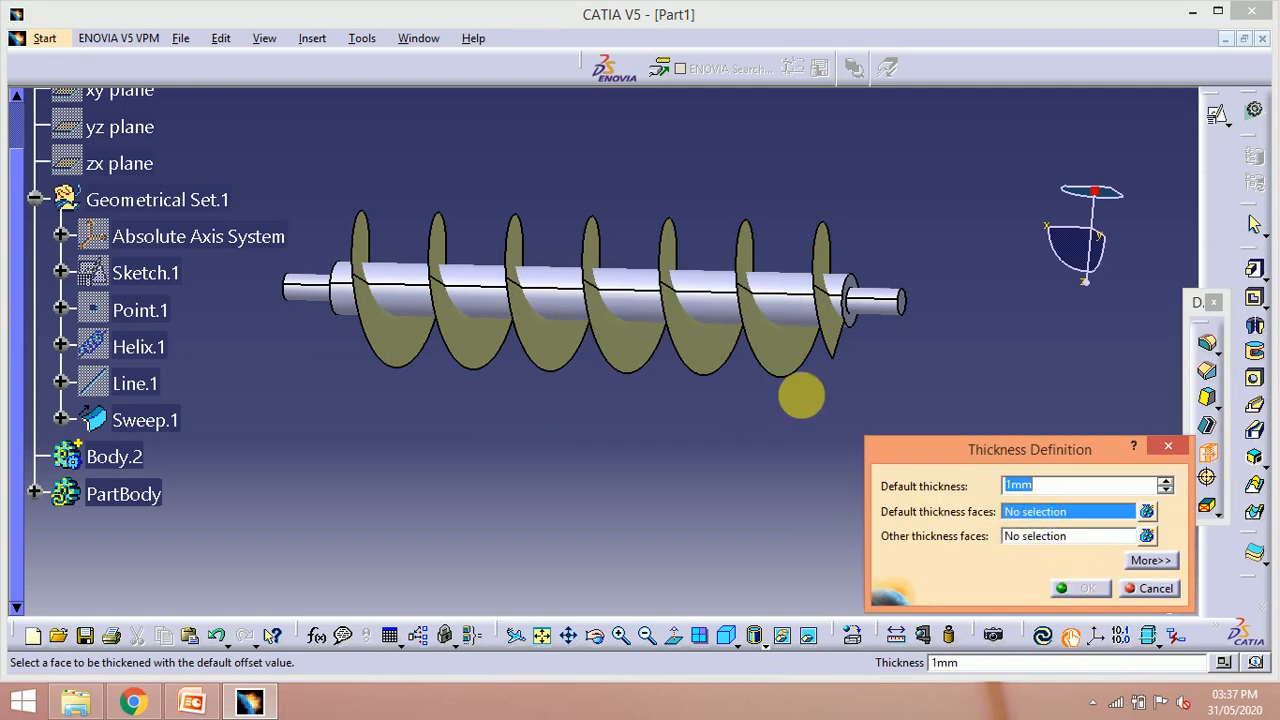
pyautogui.click(763, 347)
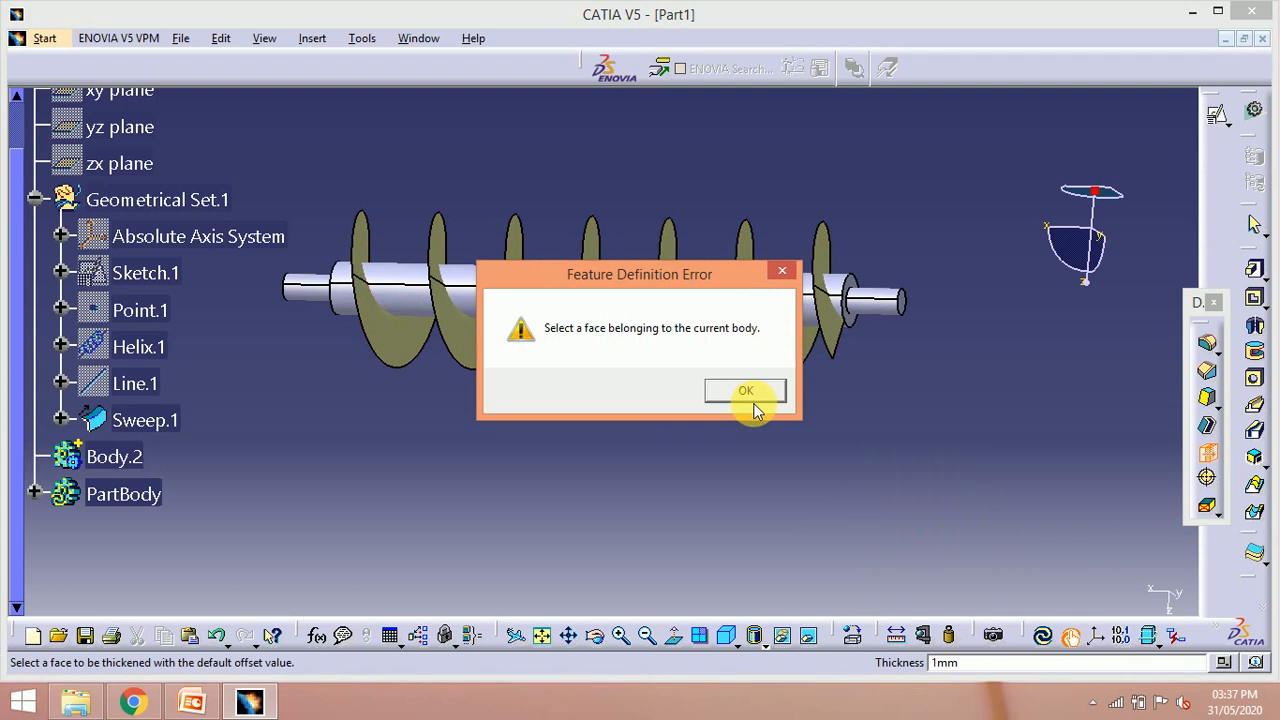
pyautogui.click(747, 392)
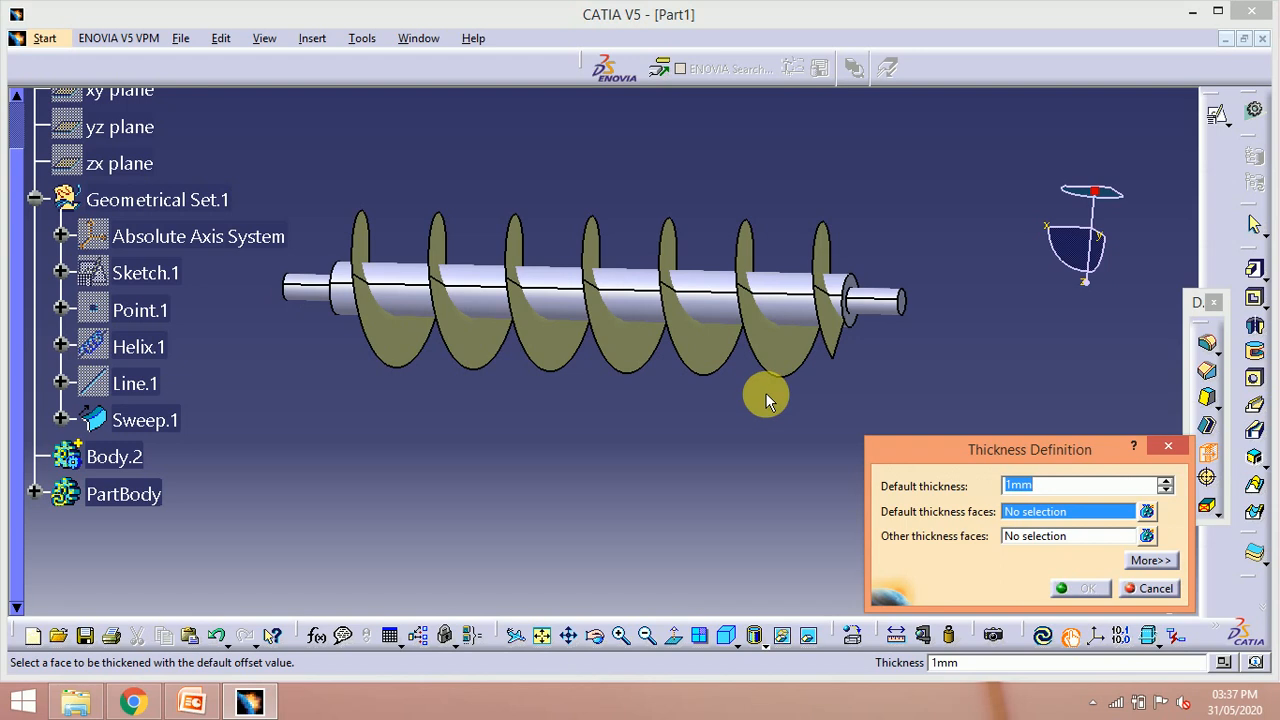
# - Thicken the helical swept surface with ThickSurface, using a first offset of 2 mm and a second offset of 0 mm
pyautogui.click(1255, 553)
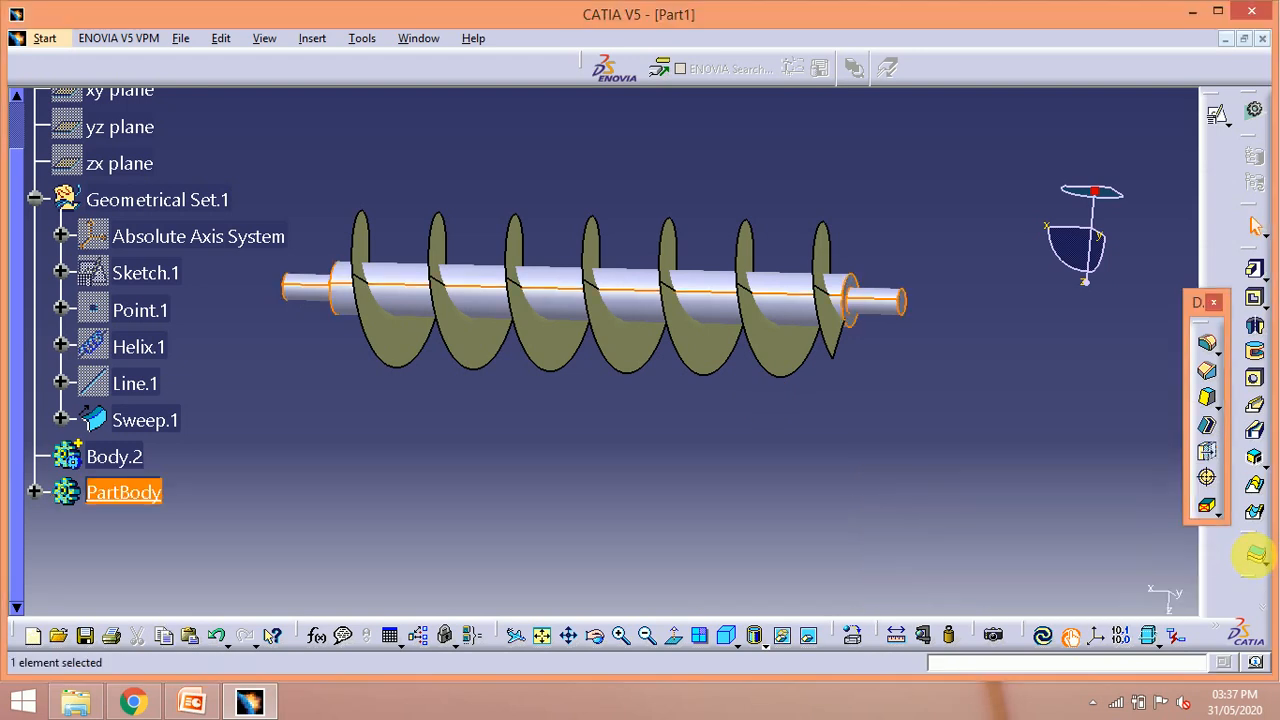
pyautogui.click(758, 362)
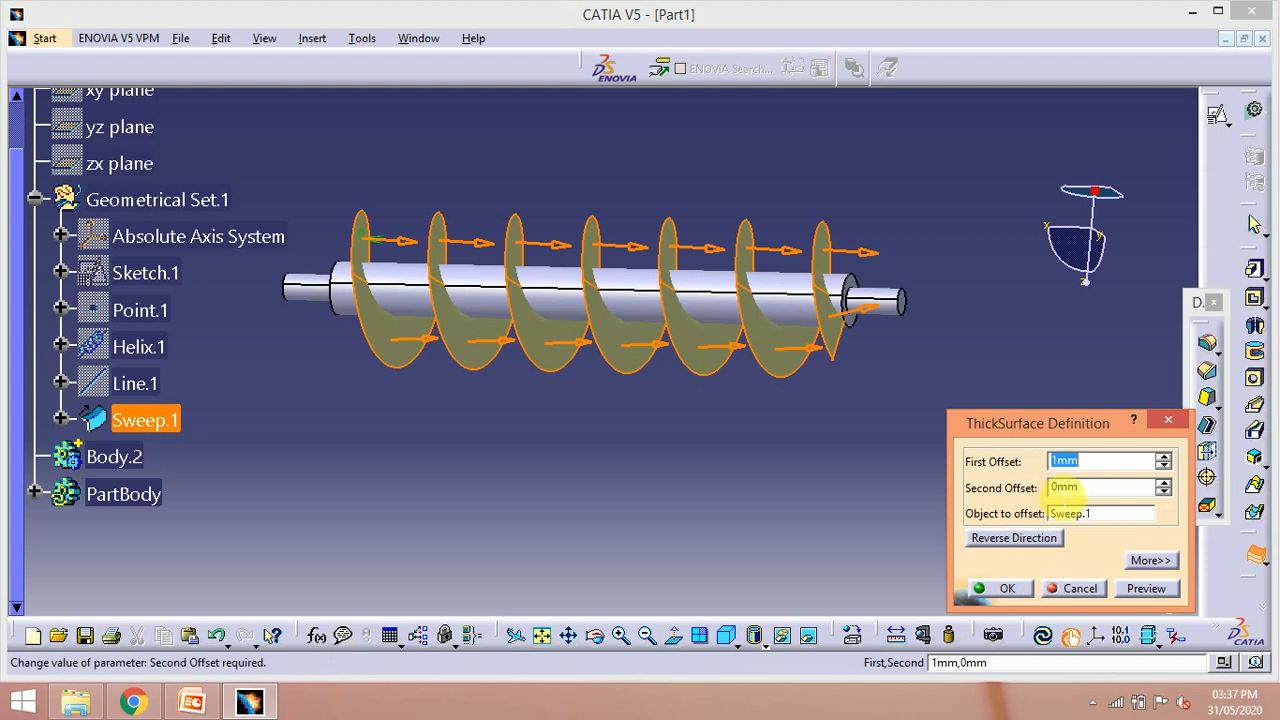
pyautogui.write('2mm')
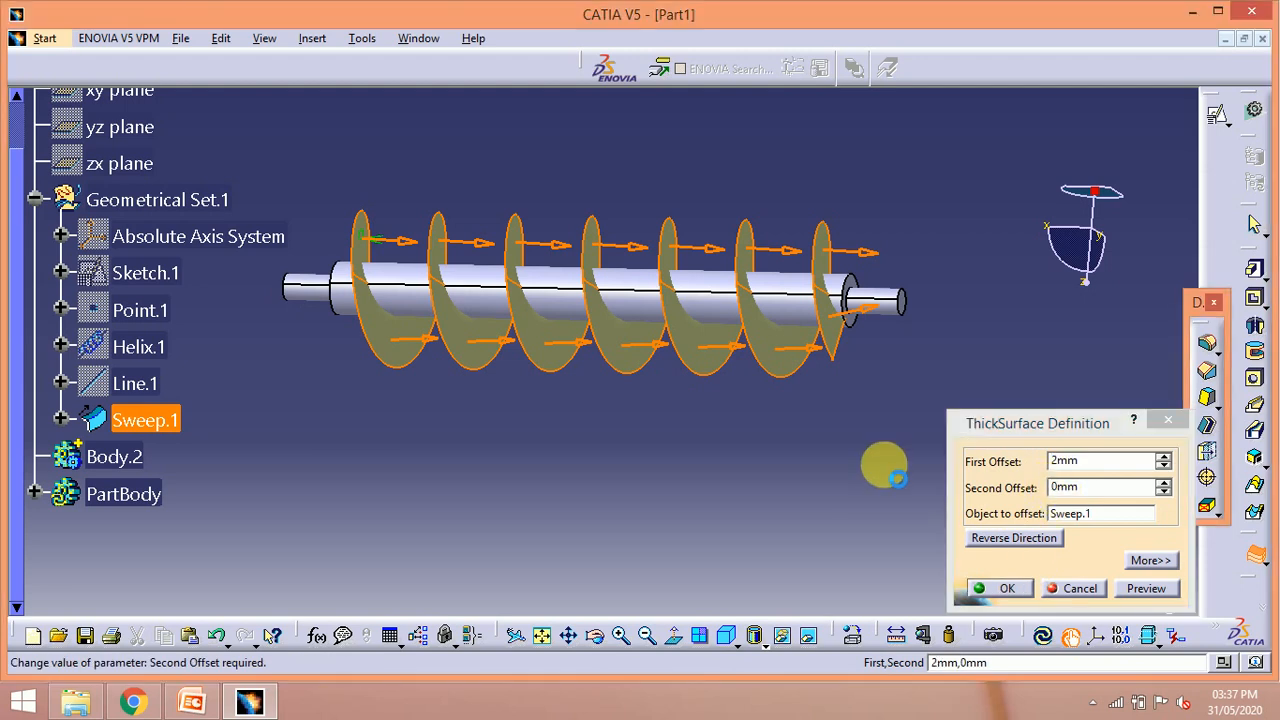
pyautogui.moveTo(671, 463)
pyautogui.mouseDown(button='middle')
pyautogui.moveTo(636, 477)
pyautogui.moveTo(656, 477)
pyautogui.moveTo(652, 461)
pyautogui.mouseUp(button='middle')
pyautogui.doubleClick(820, 345)
pyautogui.press('Escape')
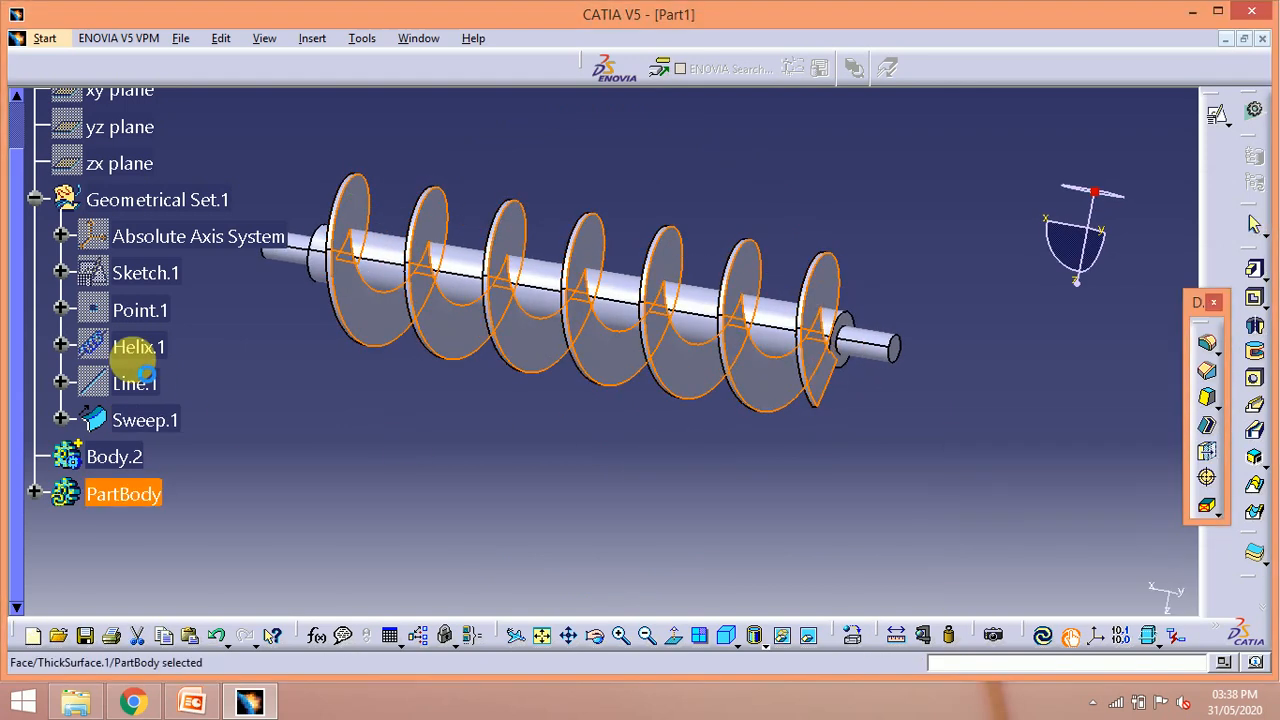
# - Set the helix height to 198 mm and collapse the helix parameters in the tree
pyautogui.doubleClick(132, 347)
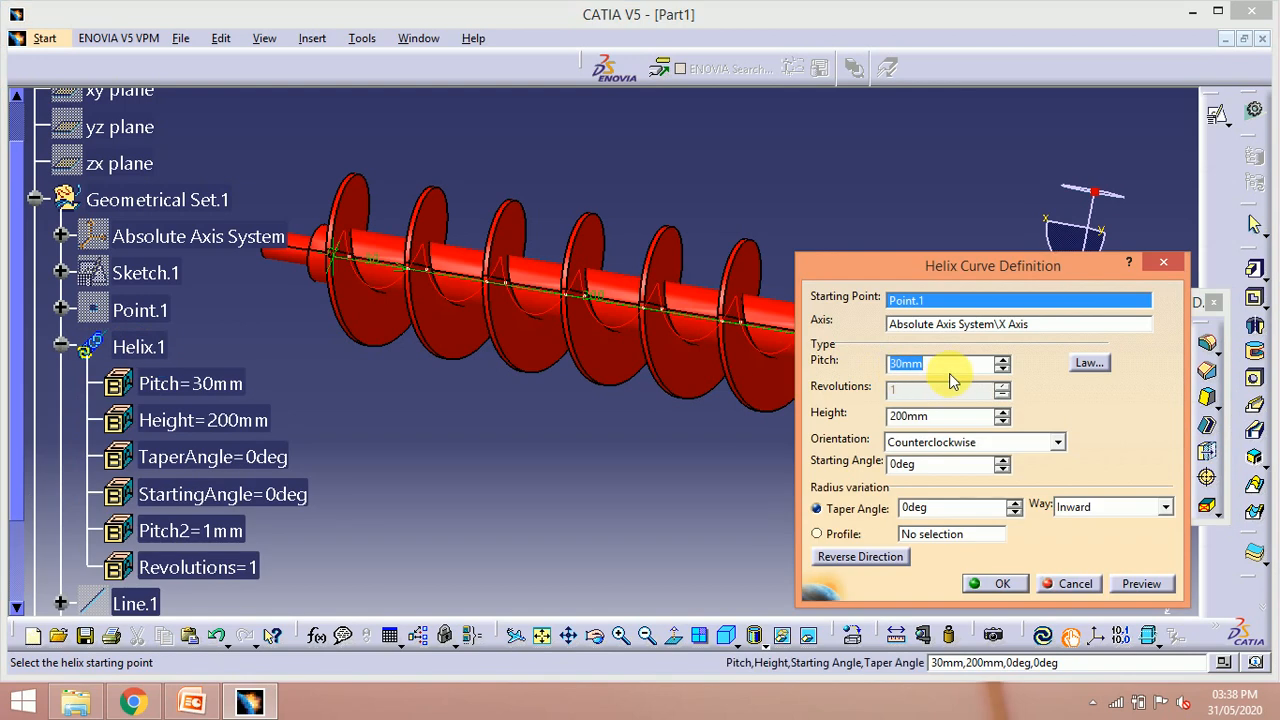
pyautogui.click(945, 417)
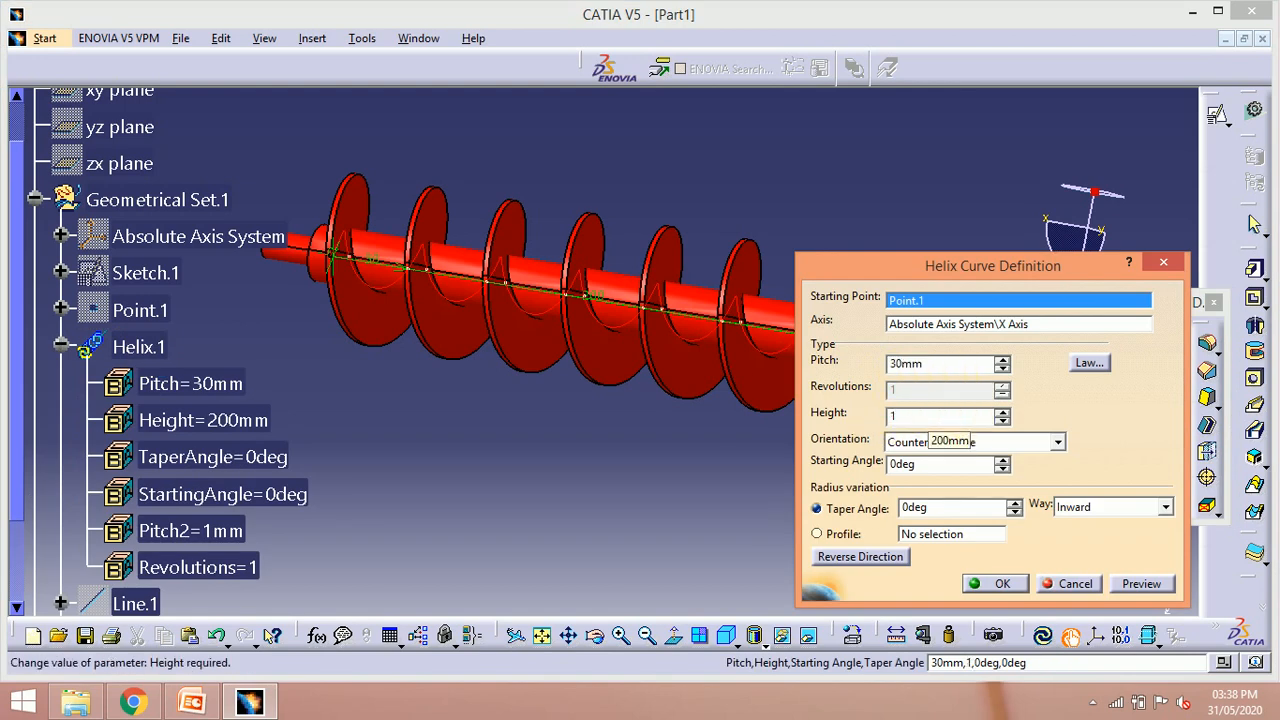
pyautogui.press('Return')
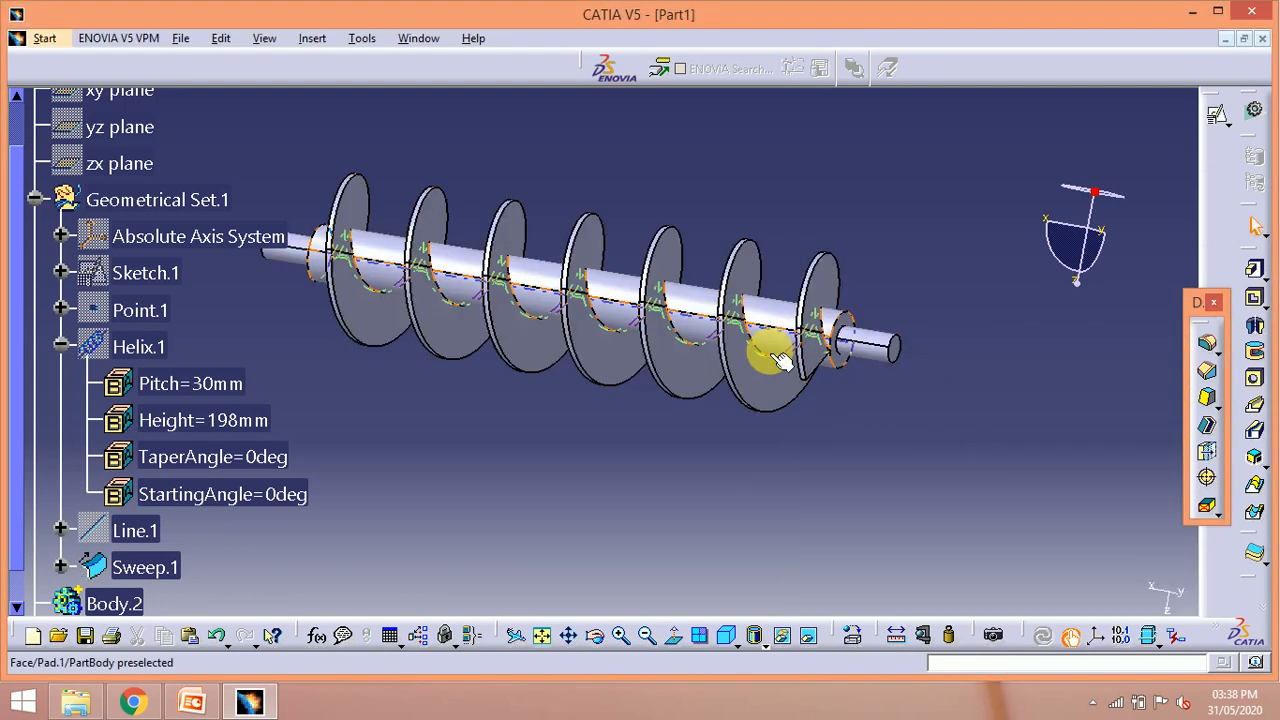
pyautogui.moveTo(583, 409); pyautogui.dragTo(630, 365, button='middle')
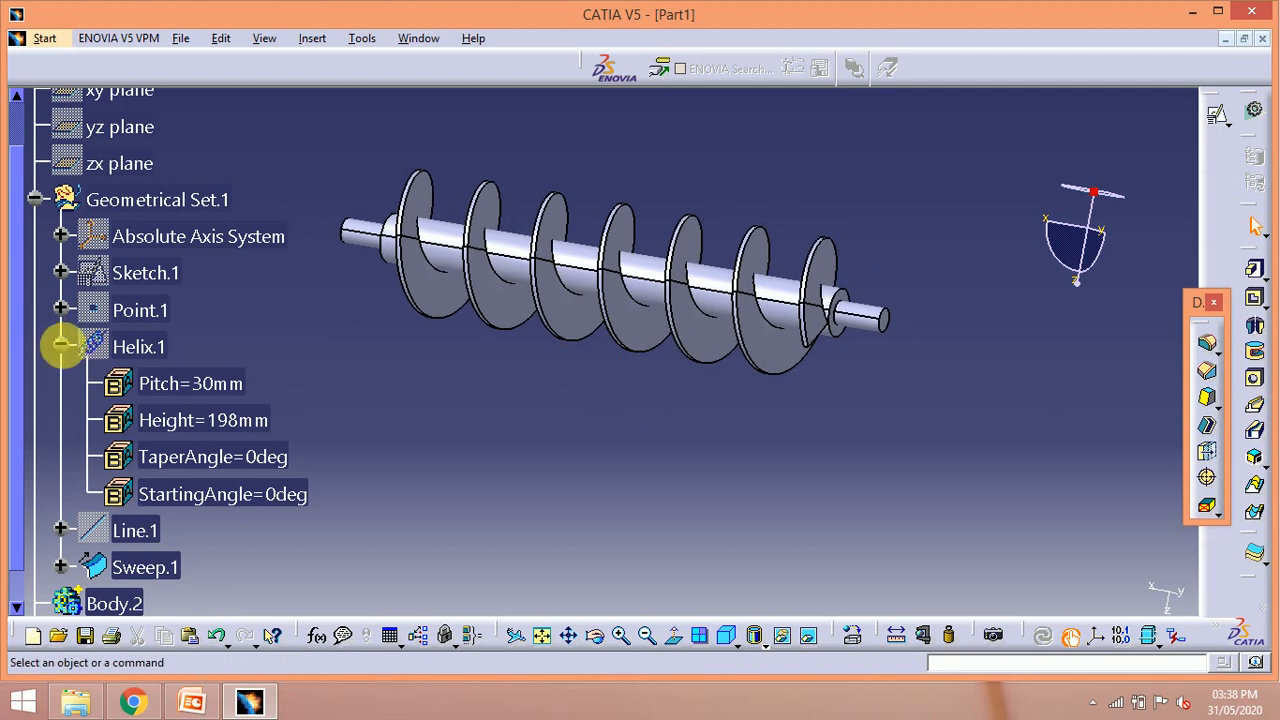
pyautogui.click(61, 344)
pyautogui.moveTo(538, 406); pyautogui.dragTo(478, 456, button='middle')
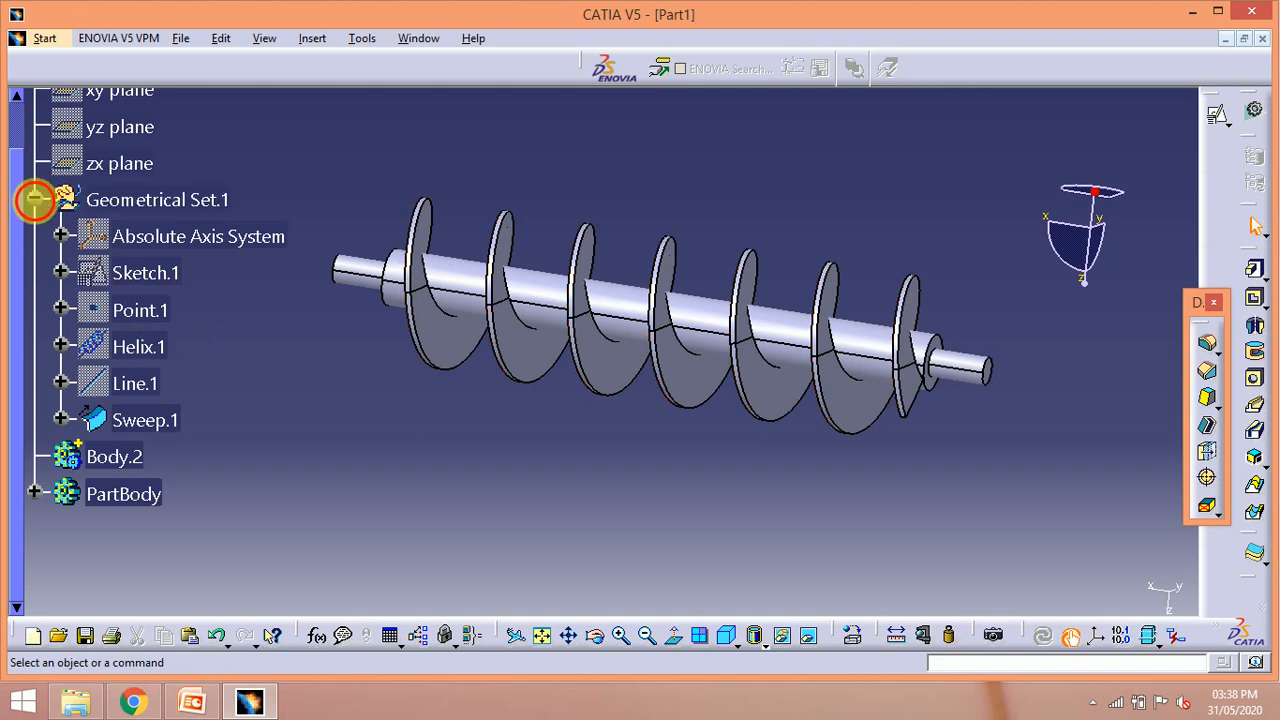
# - Collapse the geometrical set and try the Remove Lump operation on PartBody
pyautogui.click(34, 199)
pyautogui.click(113, 275)
pyautogui.rightClick(113, 281)
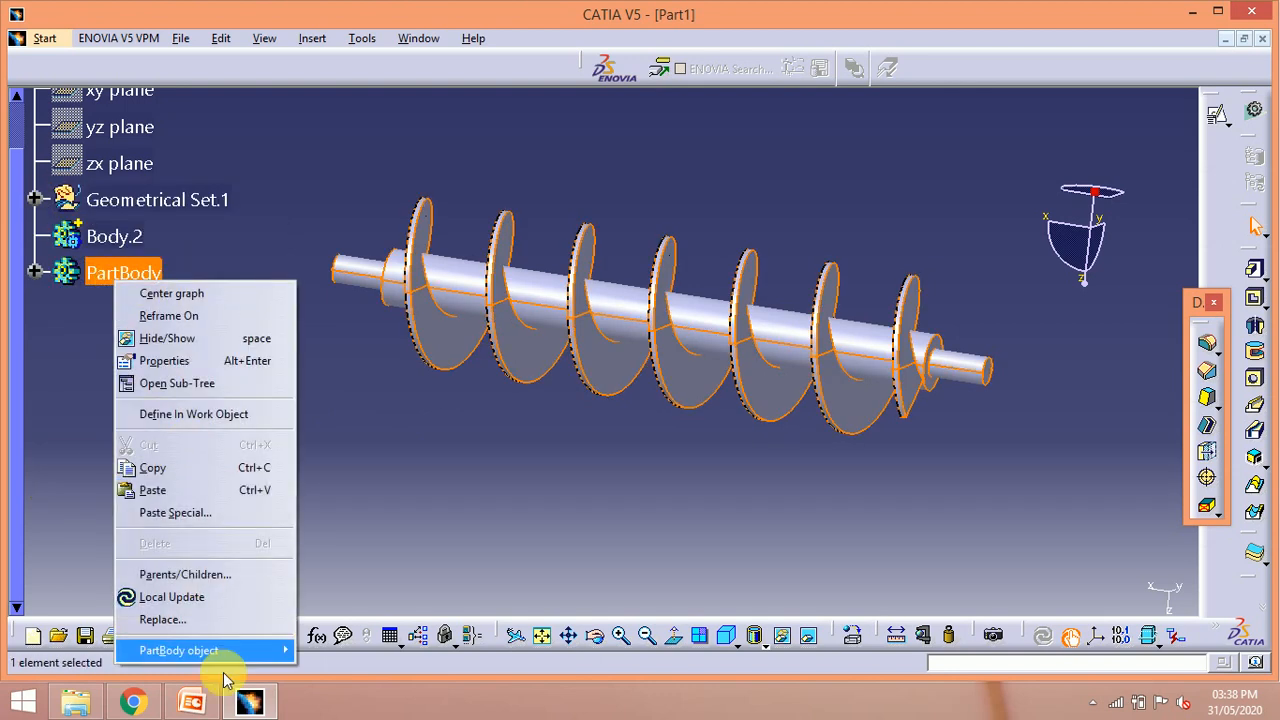
pyautogui.moveTo(243, 648)
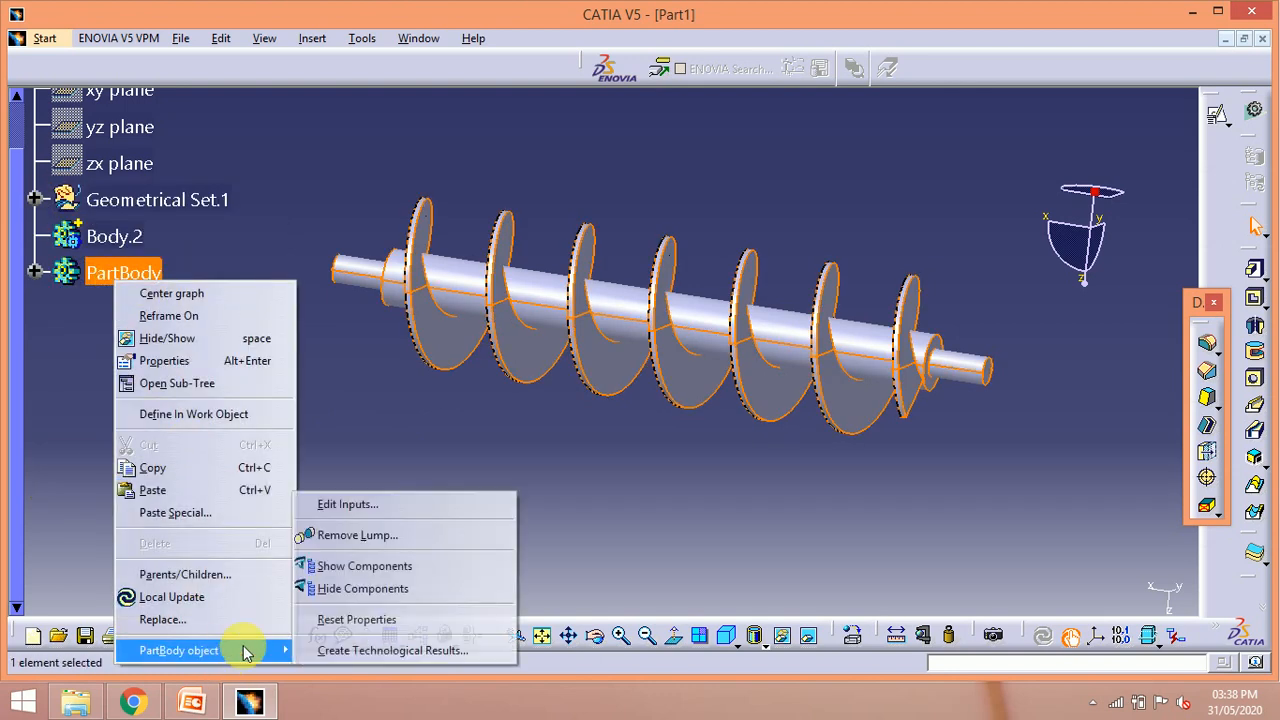
pyautogui.click(352, 537)
pyautogui.click(118, 240)
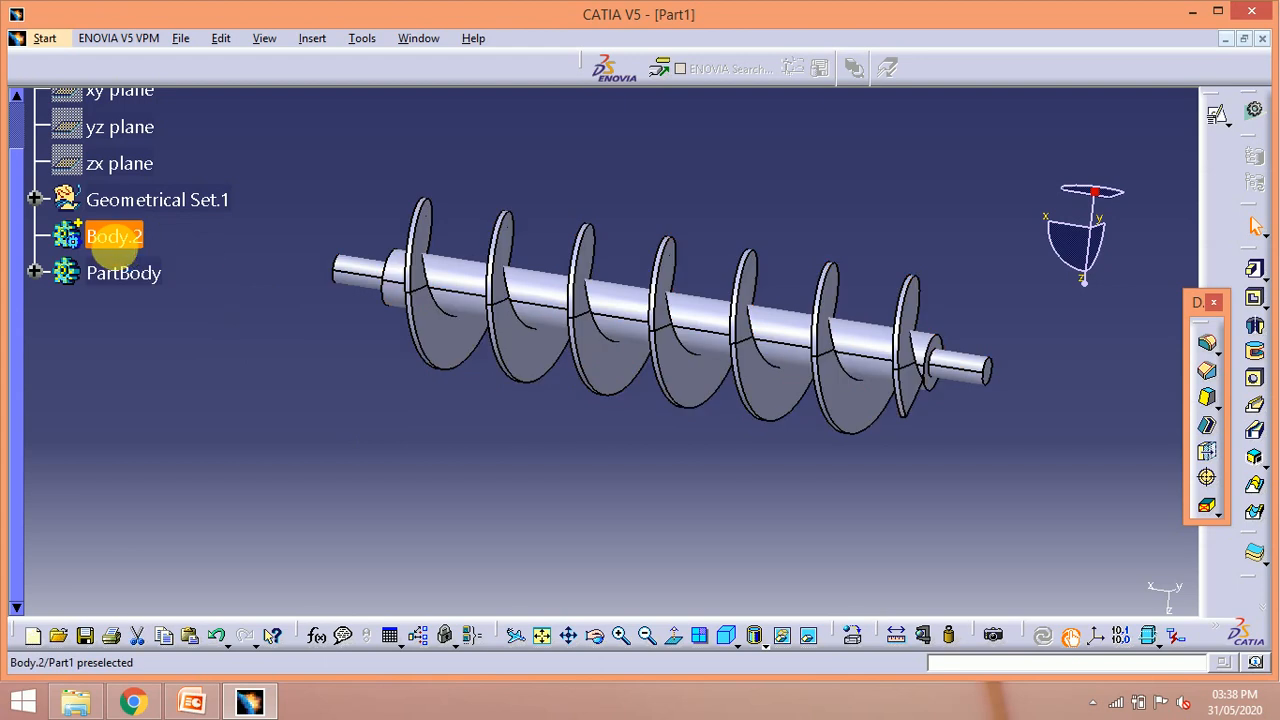
# - Expand PartBody in the tree to examine its features
pyautogui.click(110, 272)
pyautogui.click(34, 272)
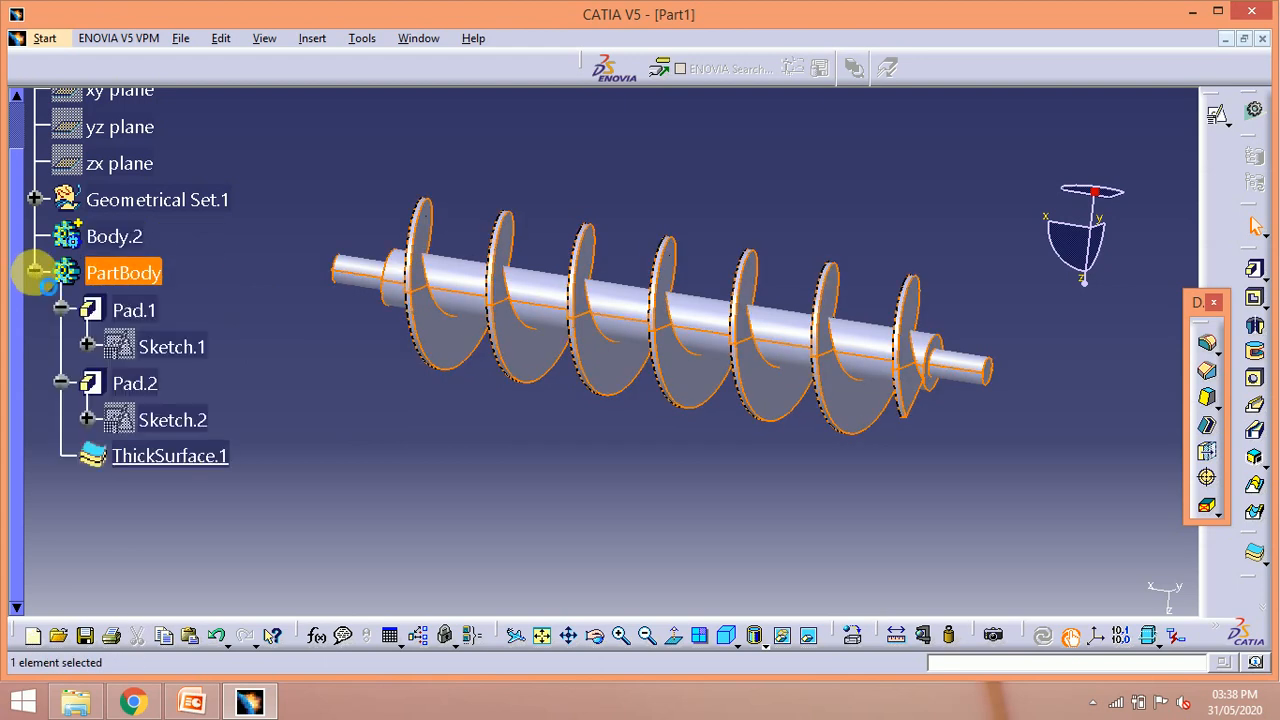
pyautogui.click(447, 437)
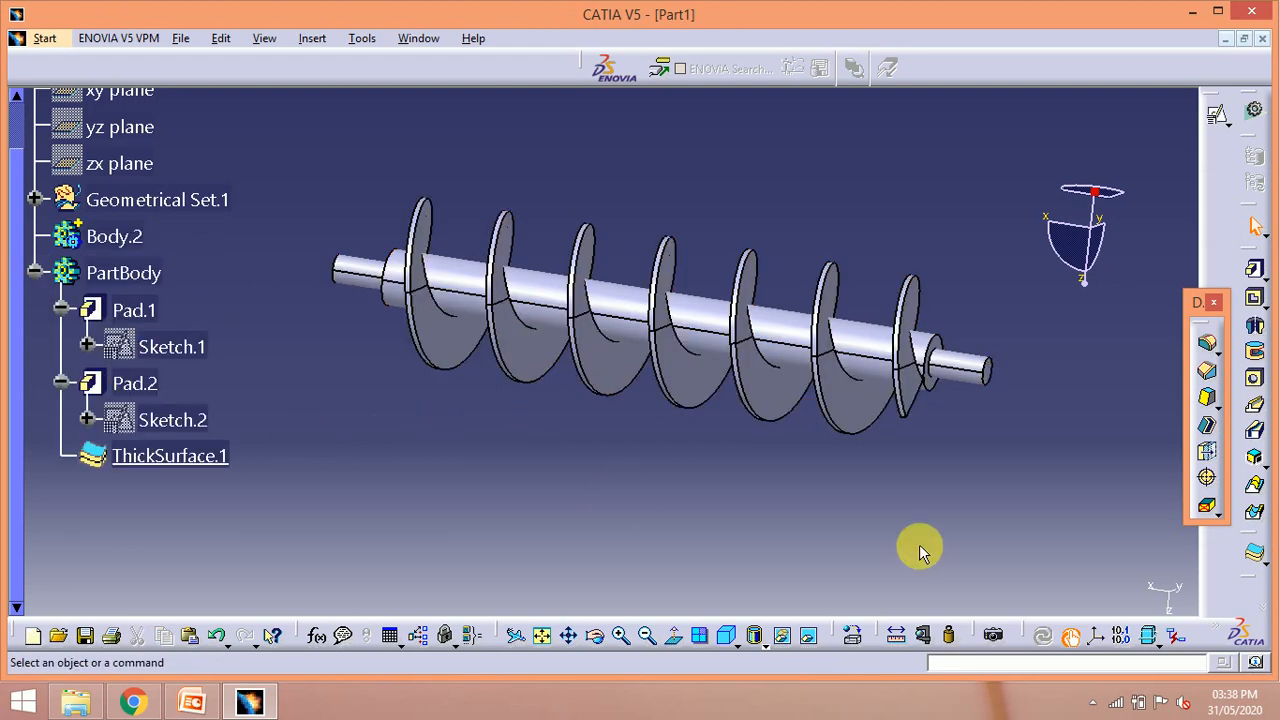
# - Apply a 1 mm edge fillet to both helical edges where the screw blade meets the shaft
pyautogui.click(1208, 341)
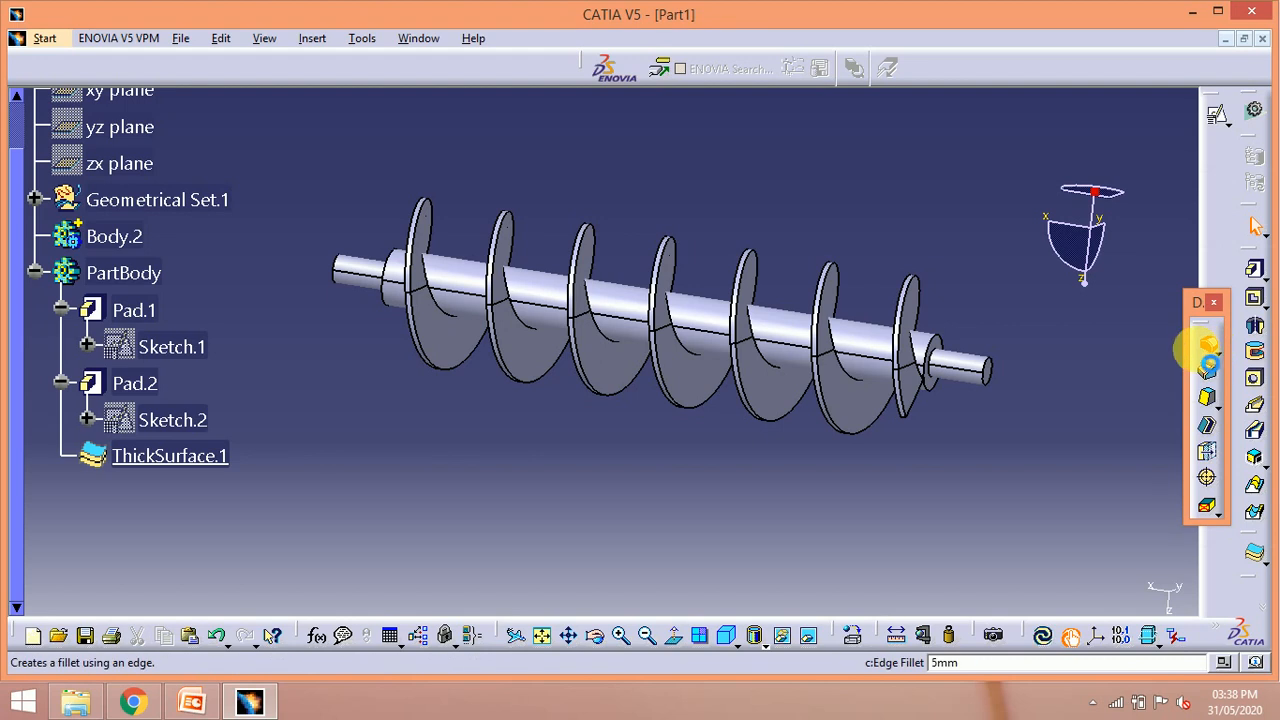
pyautogui.click(695, 345)
pyautogui.moveTo(556, 420); pyautogui.dragTo(749, 277, button='middle')
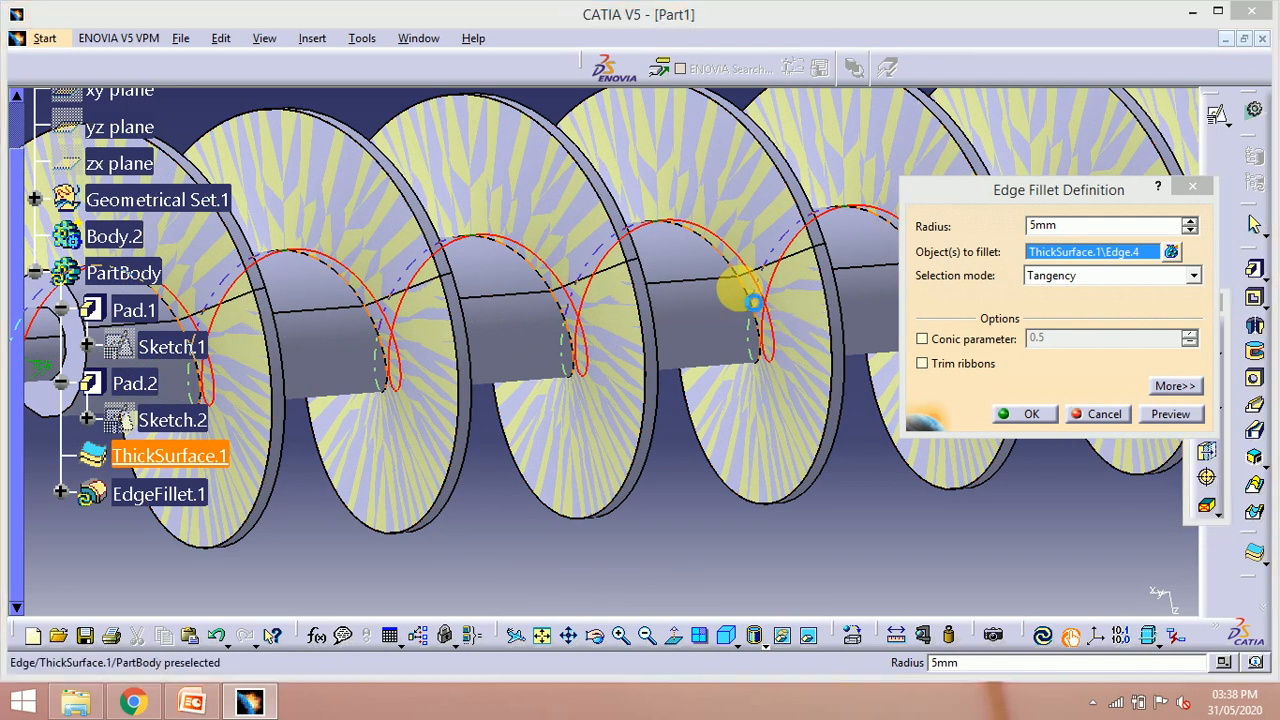
pyautogui.click(752, 302)
pyautogui.write('1')
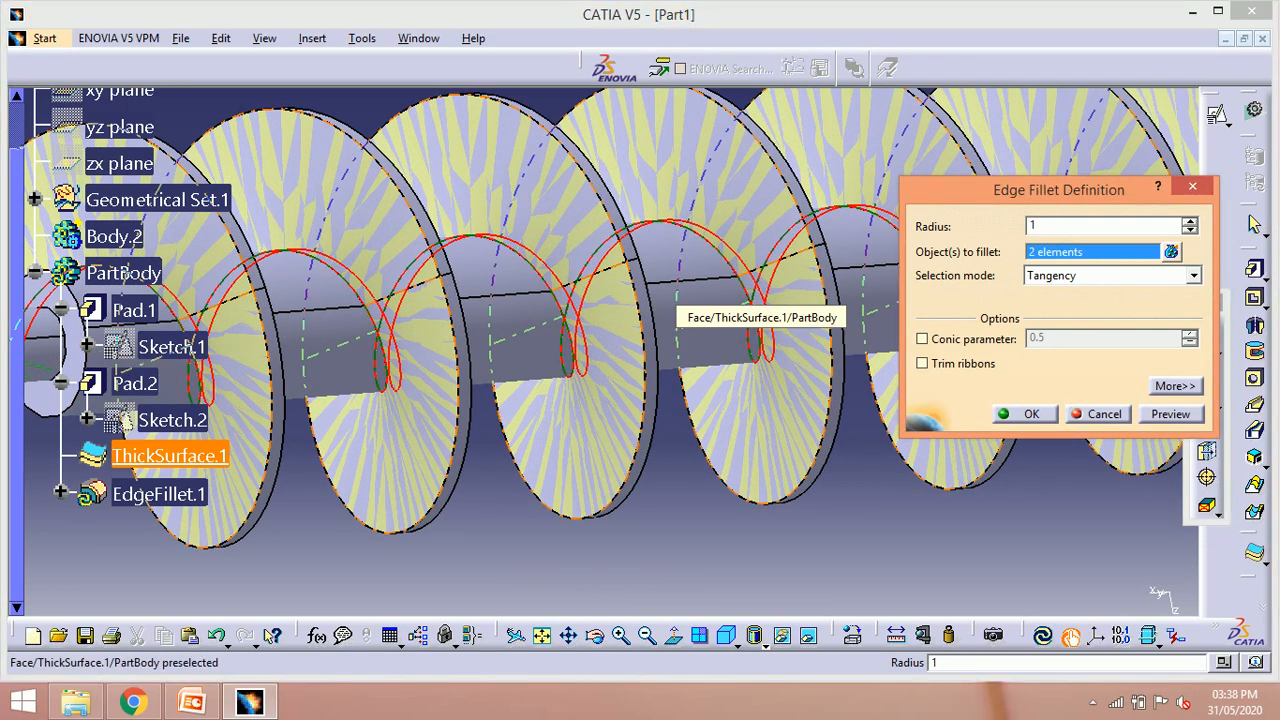
pyautogui.press('Return')
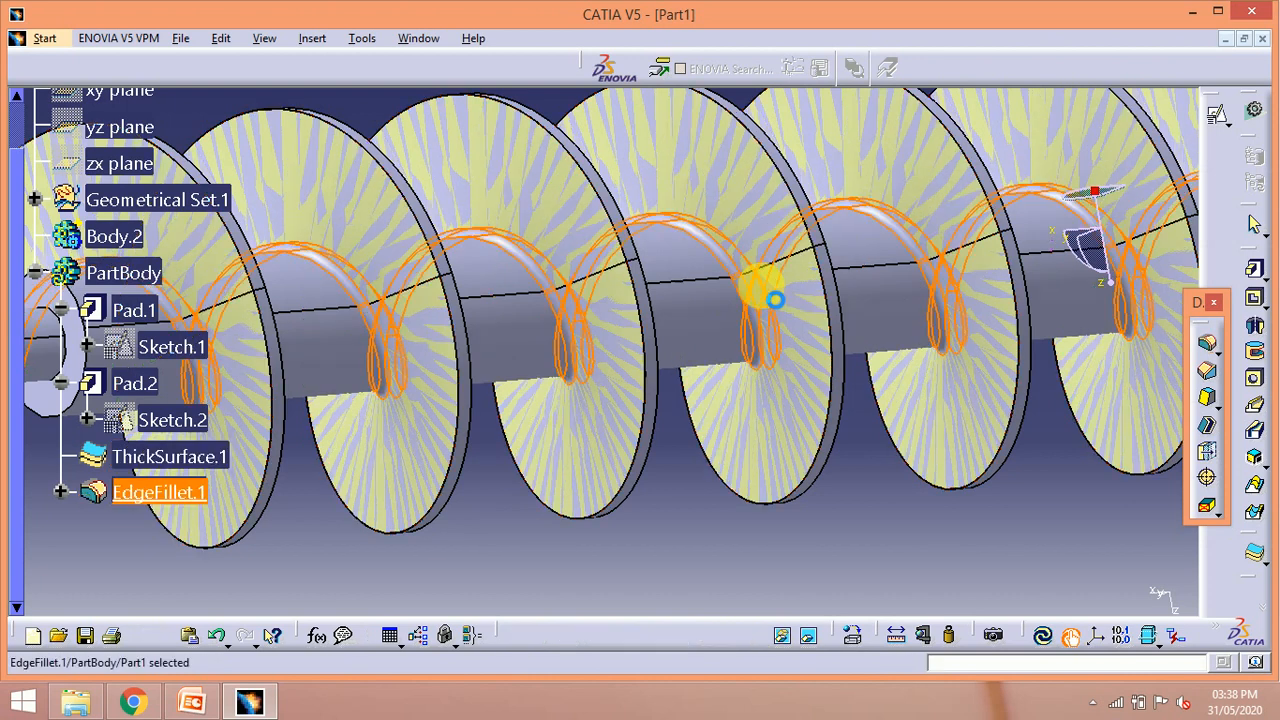
pyautogui.moveTo(751, 357); pyautogui.dragTo(317, 457, button='middle')
# - Hide Geometrical Set.1 so only the solid screw and shaft are displayed
pyautogui.rightClick(130, 205)
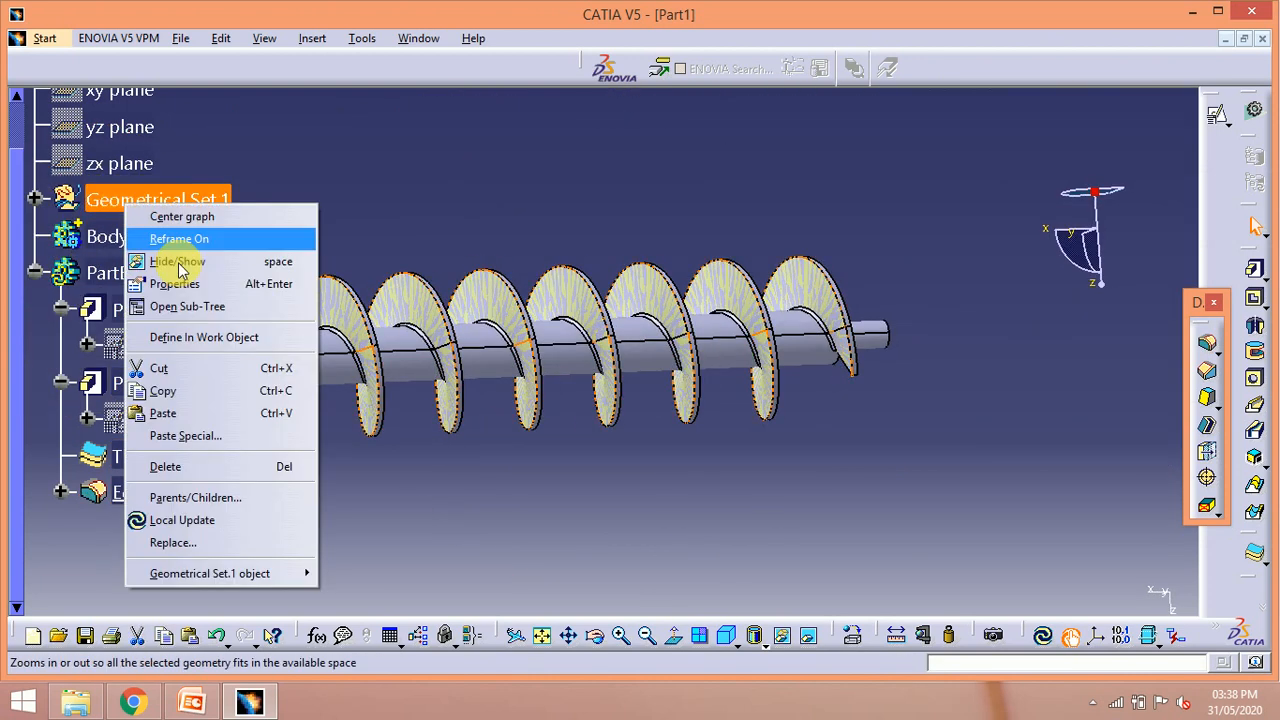
pyautogui.click(200, 262)
pyautogui.moveTo(638, 235); pyautogui.dragTo(566, 283, button='middle')
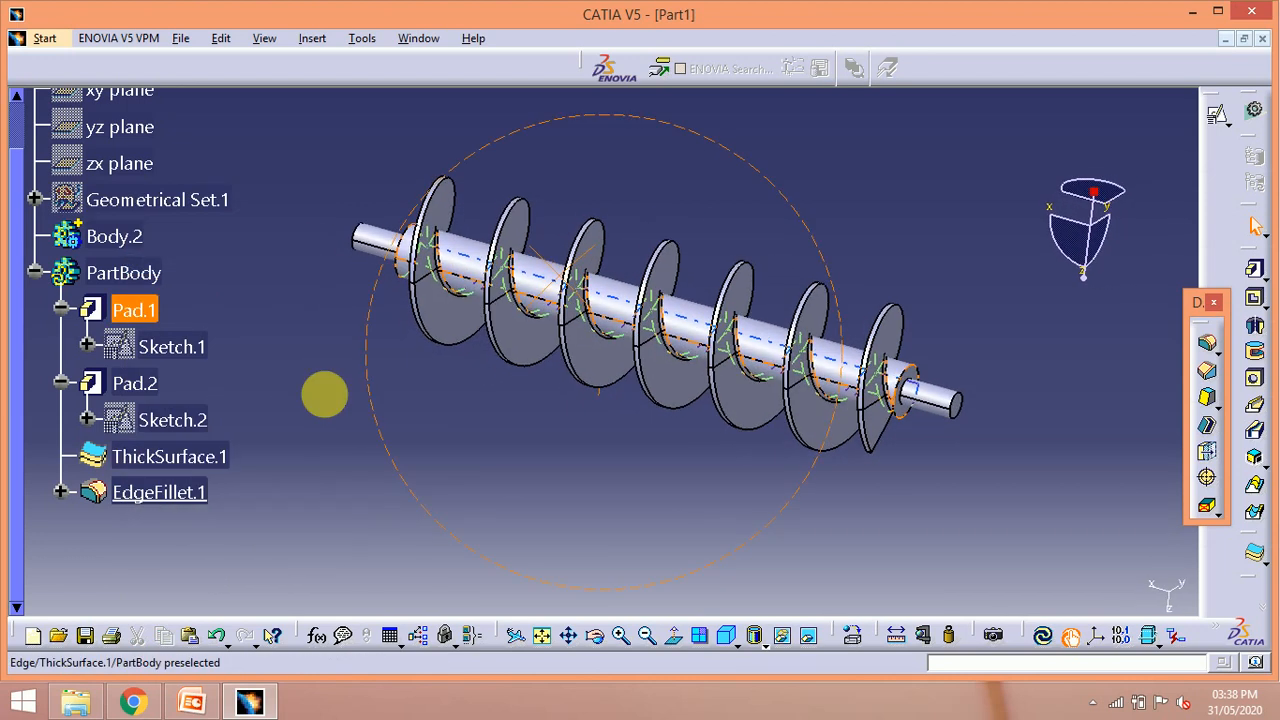
# - Show the Graphic Properties toolbar and colour ThickSurface.1, the helical blade, orange
pyautogui.click(171, 457)
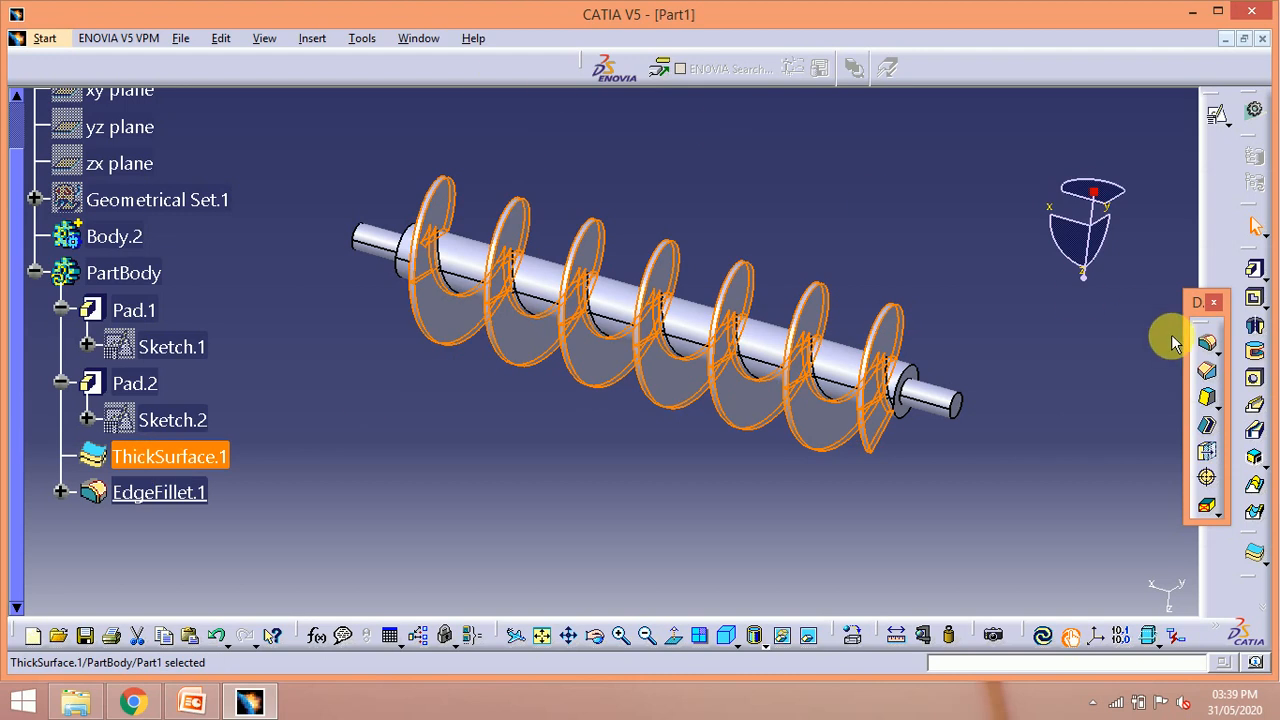
pyautogui.rightClick(963, 69)
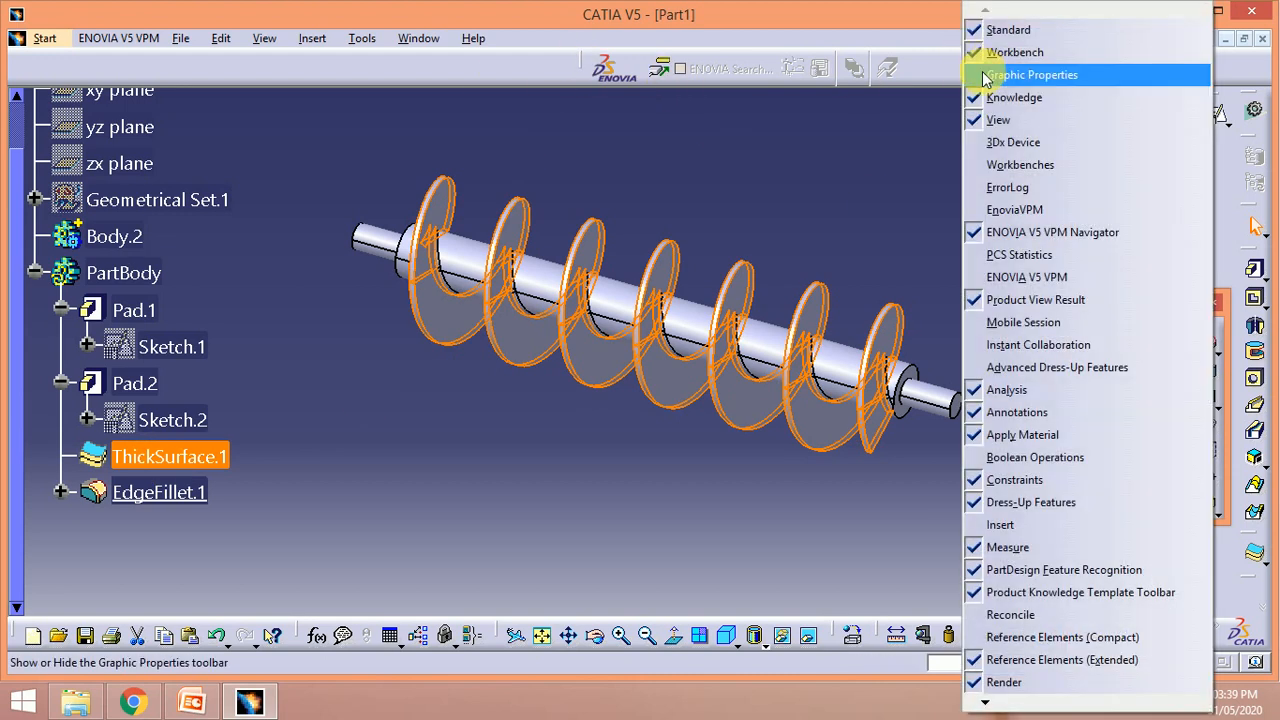
pyautogui.click(986, 72)
pyautogui.click(60, 66)
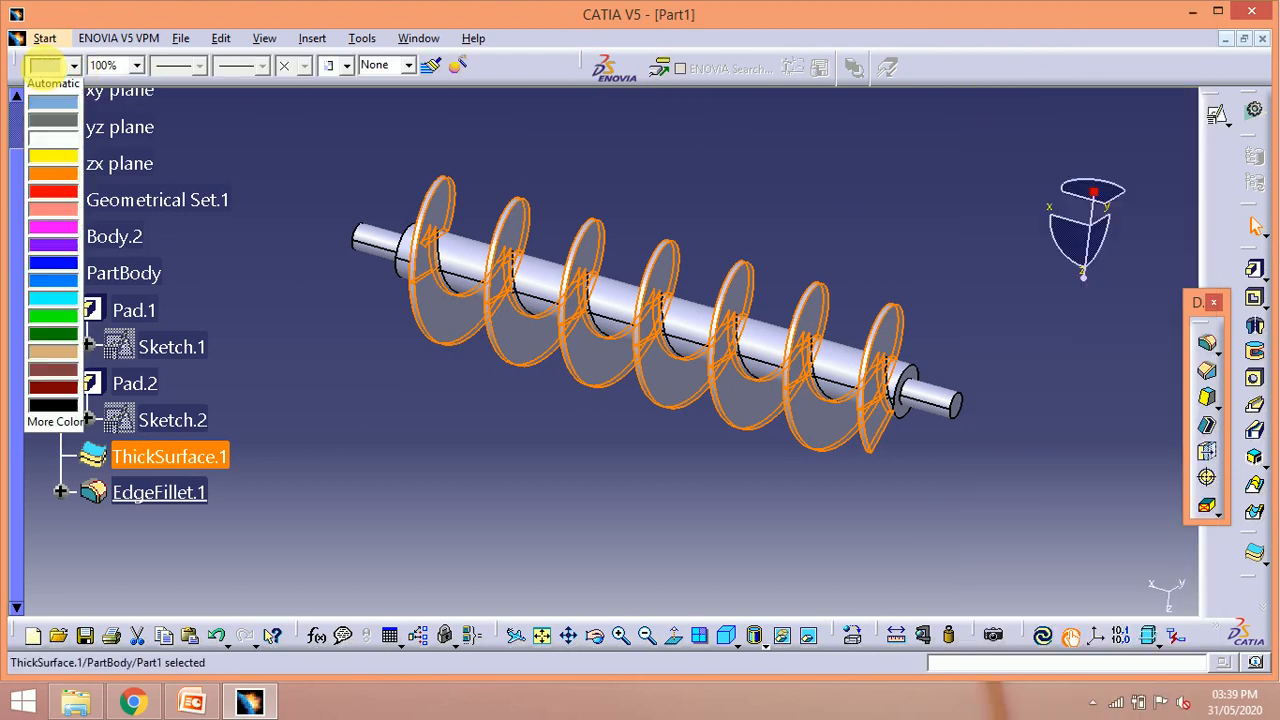
pyautogui.click(58, 200)
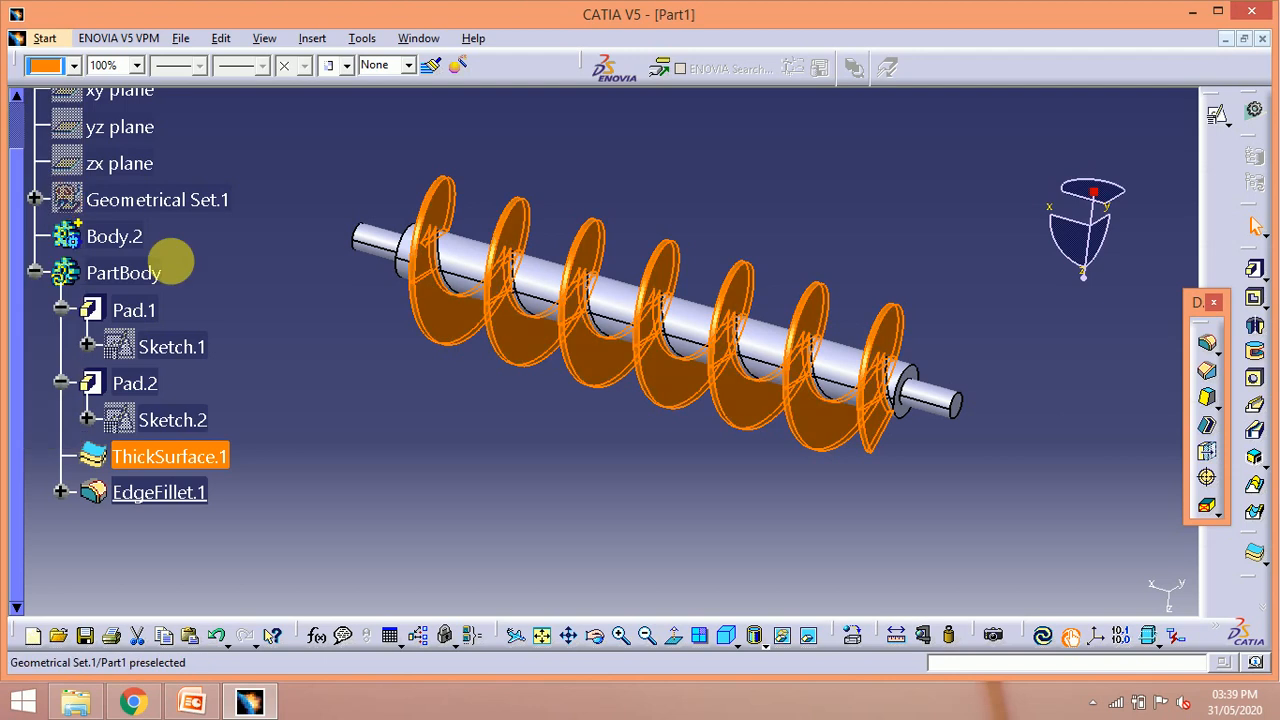
pyautogui.click(345, 376)
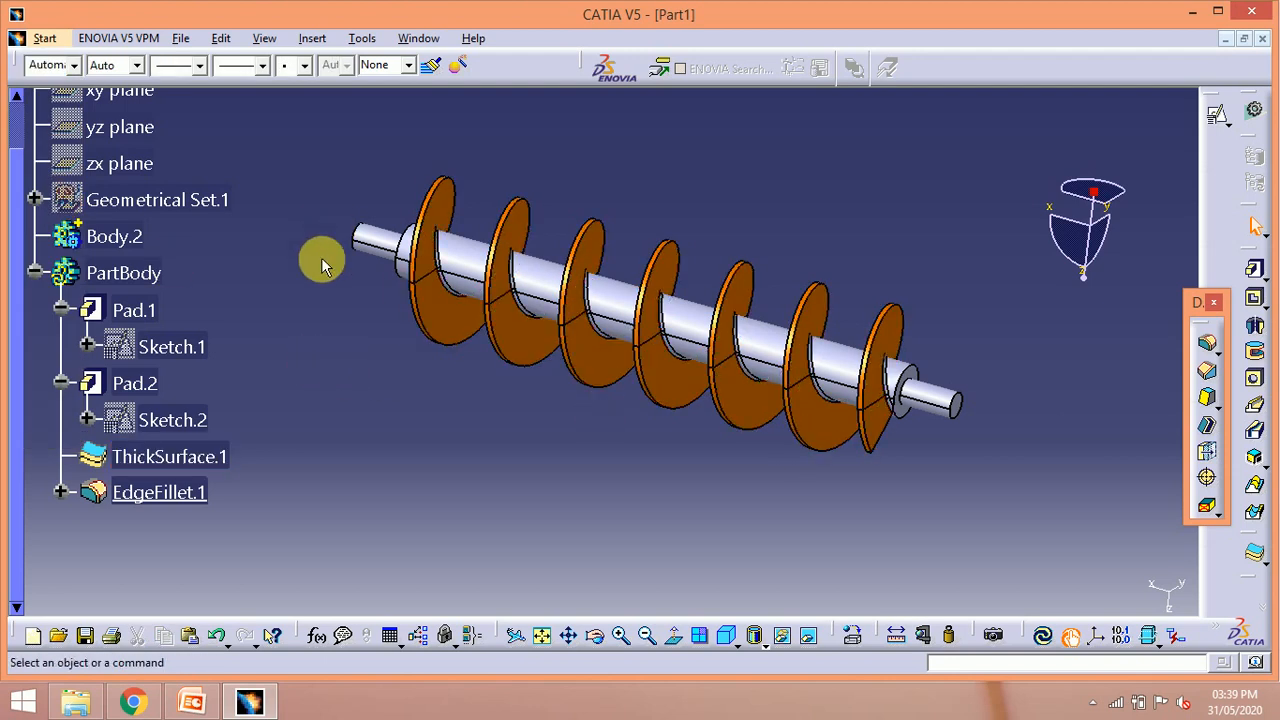
# - Colour Pad.1, the main shaft cylinder, magenta
pyautogui.moveTo(996, 390); pyautogui.dragTo(1003, 335, button='middle')
pyautogui.moveTo(660, 383); pyautogui.dragTo(714, 371, button='middle')
pyautogui.moveTo(834, 277); pyautogui.dragTo(809, 230, button='middle')
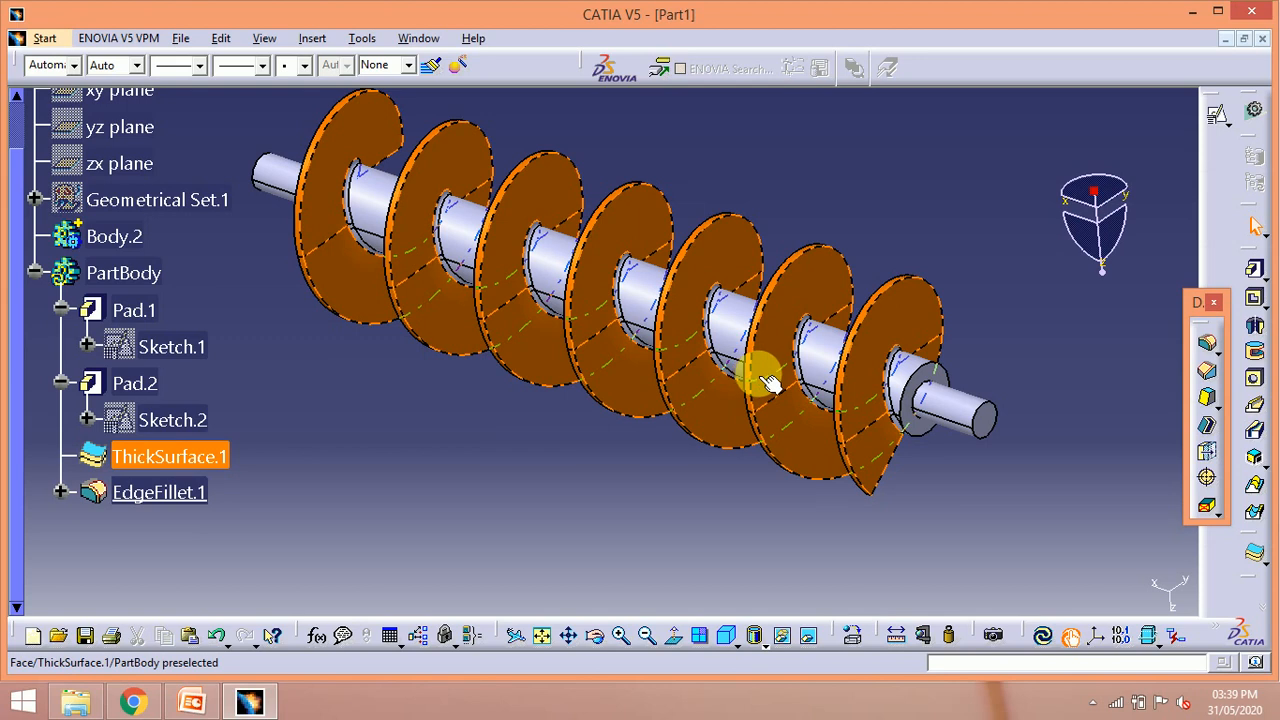
pyautogui.click(508, 481)
pyautogui.moveTo(345, 465); pyautogui.dragTo(580, 410, button='middle')
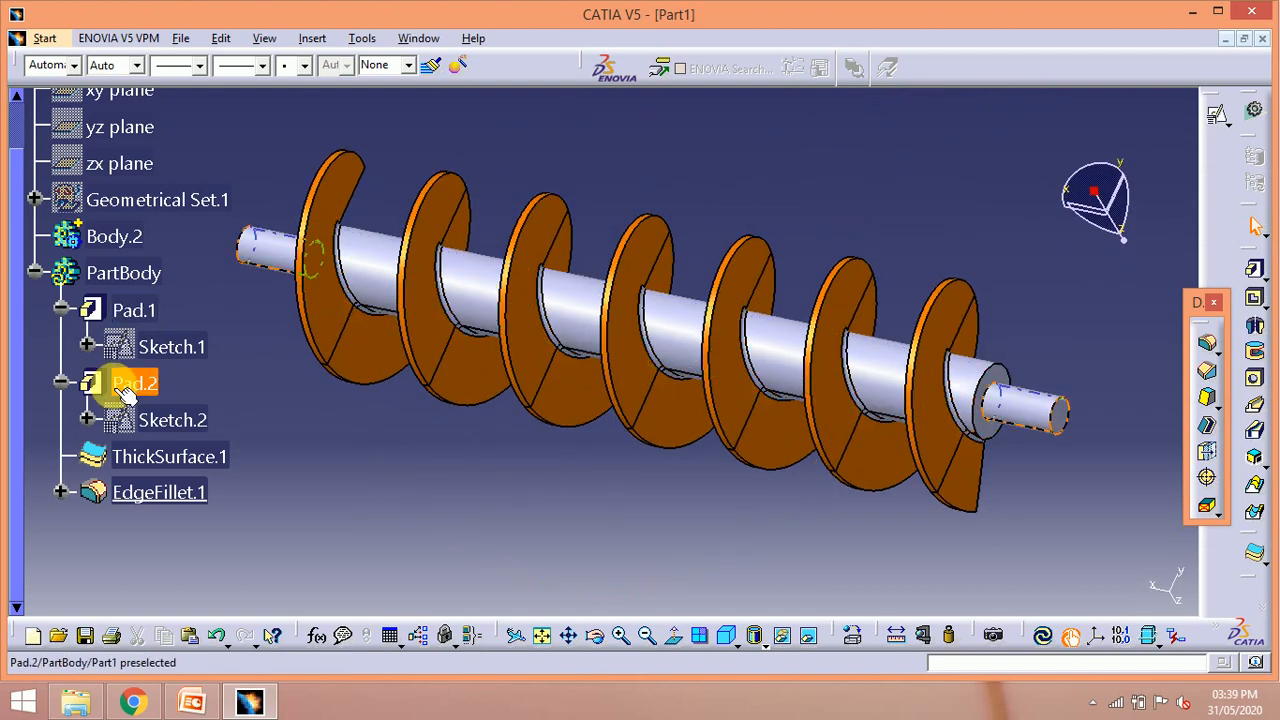
pyautogui.click(145, 272)
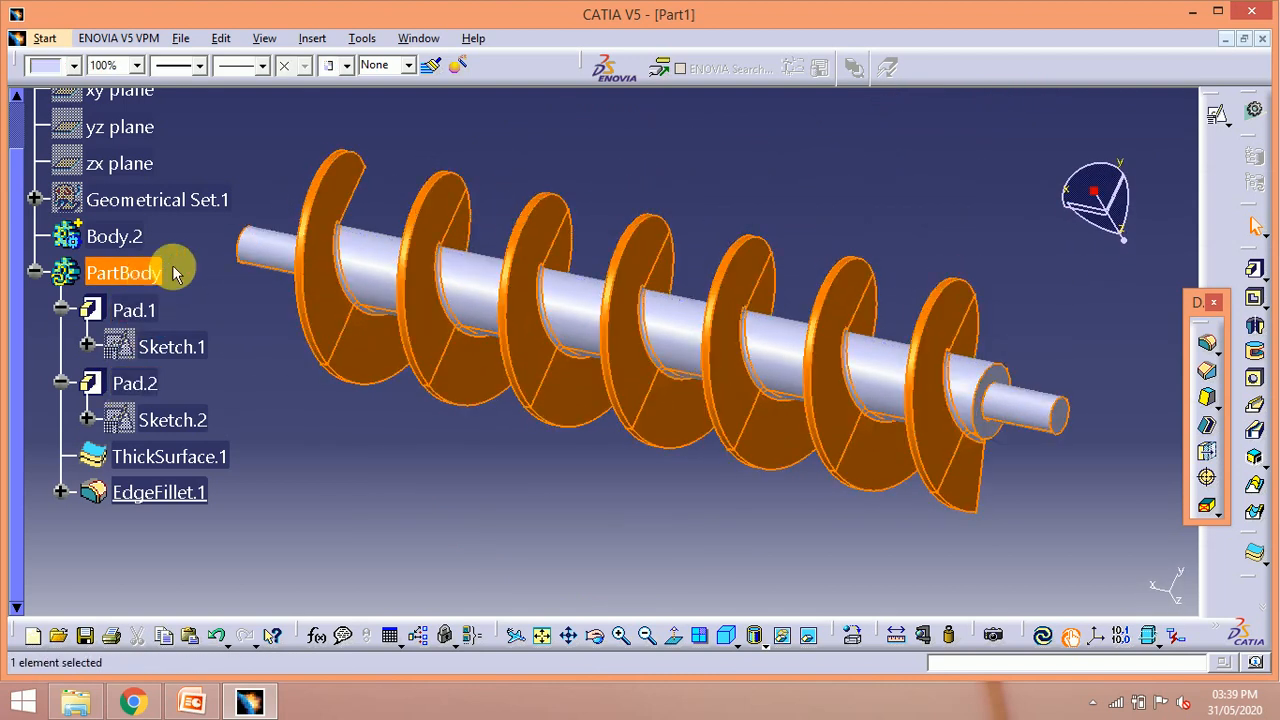
pyautogui.click(140, 307)
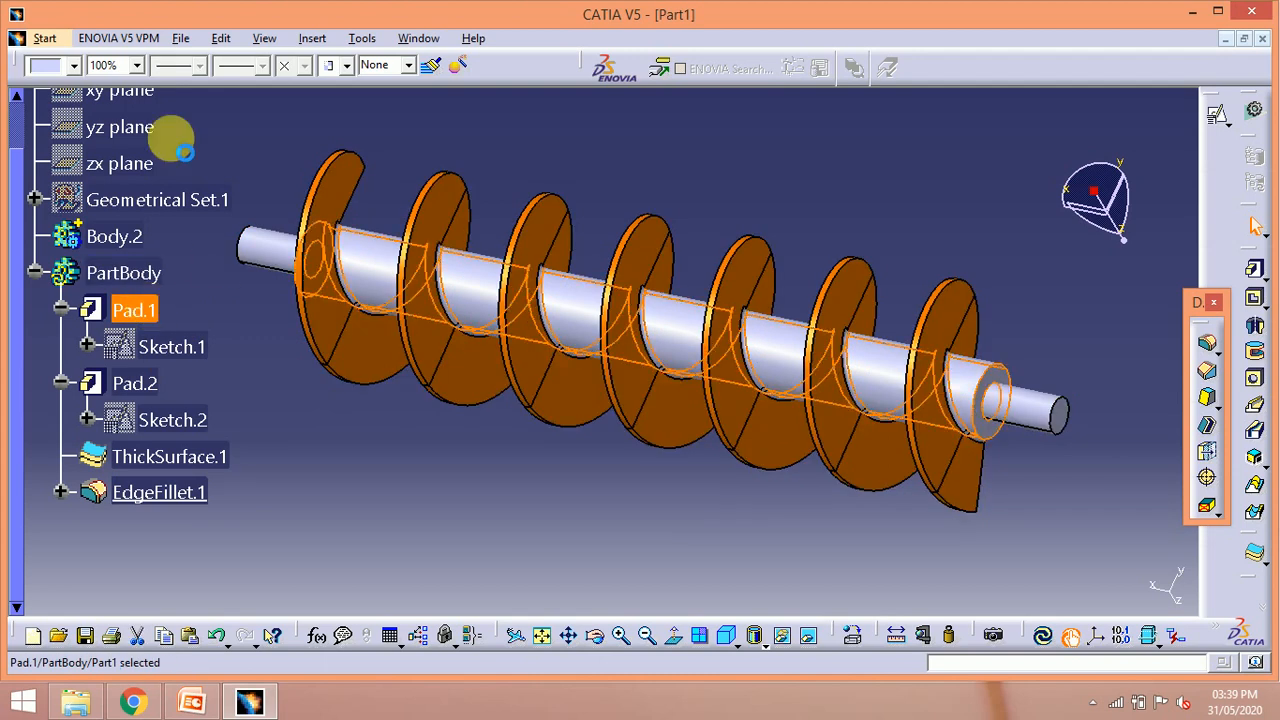
pyautogui.click(73, 65)
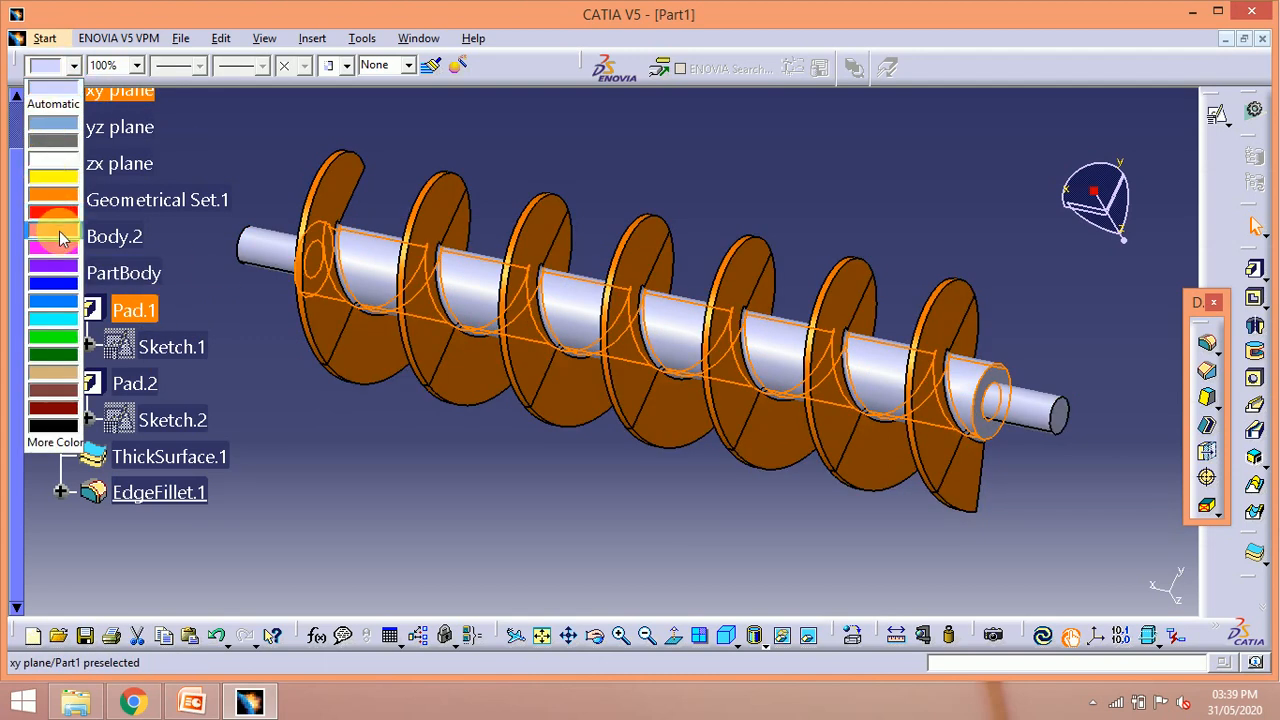
pyautogui.click(60, 250)
pyautogui.click(390, 455)
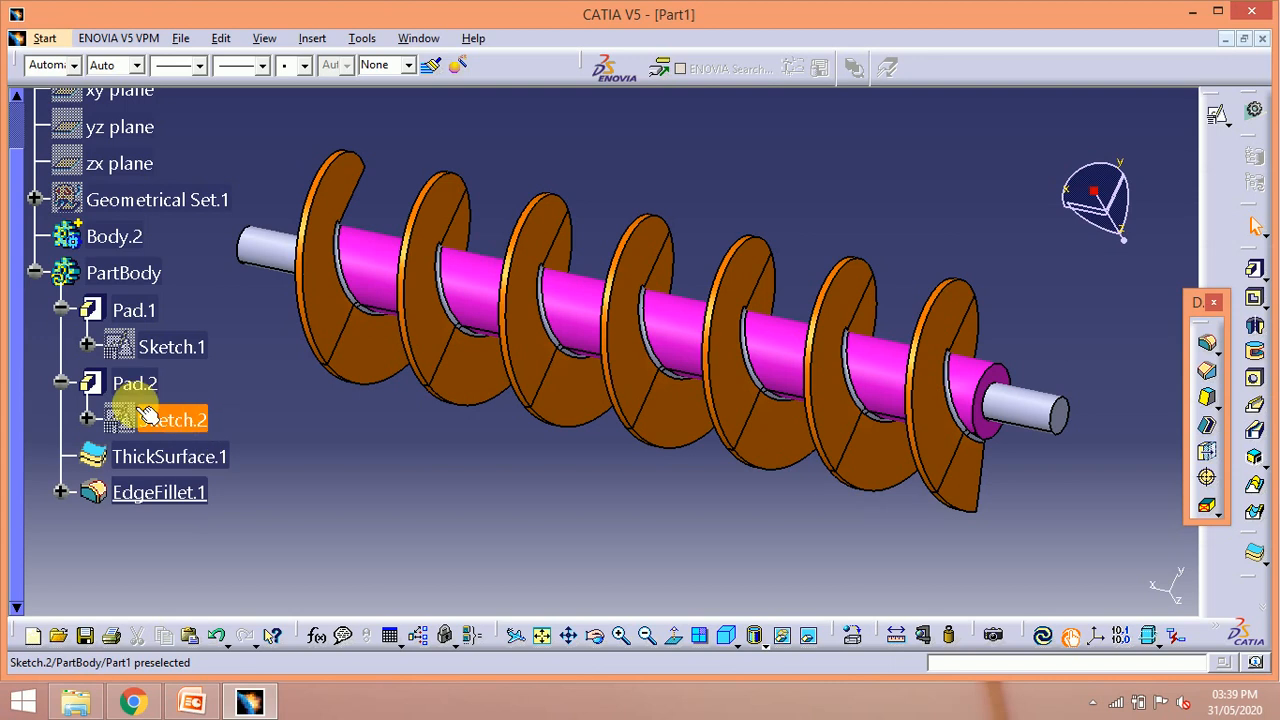
# - Colour EdgeFillet.1, the fillet between blade and shaft, purple
pyautogui.click(160, 492)
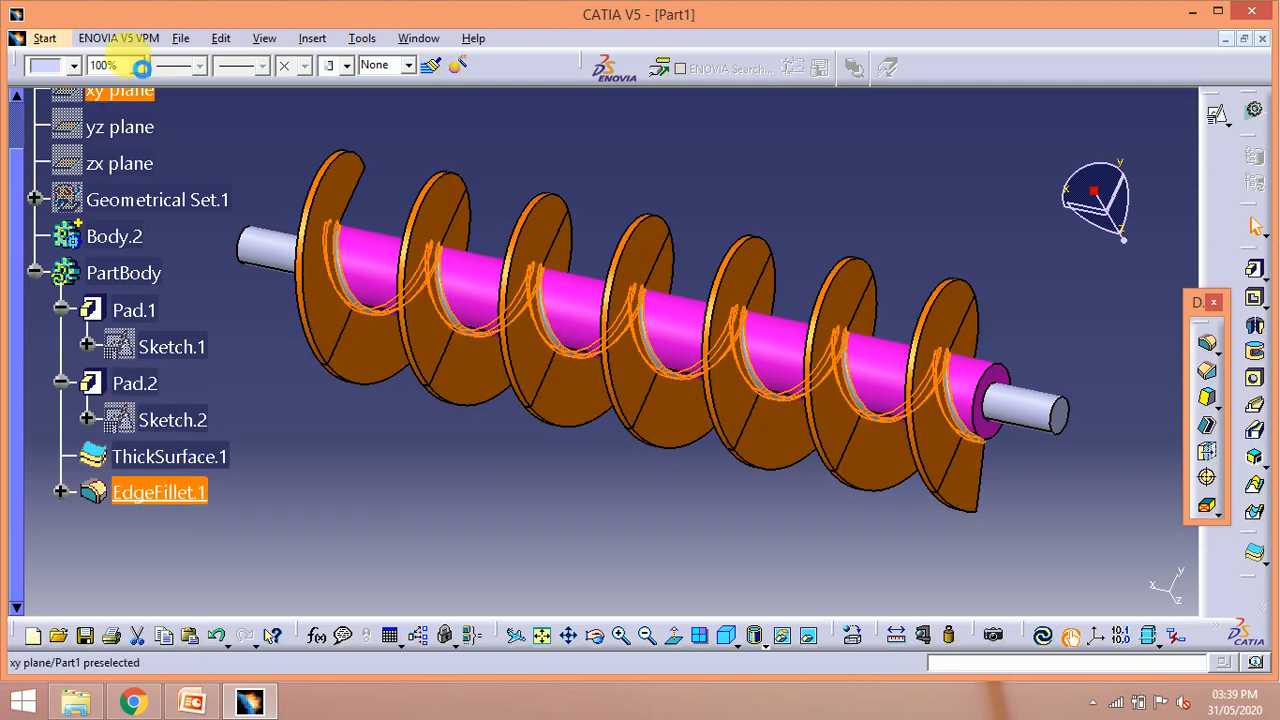
pyautogui.click(44, 66)
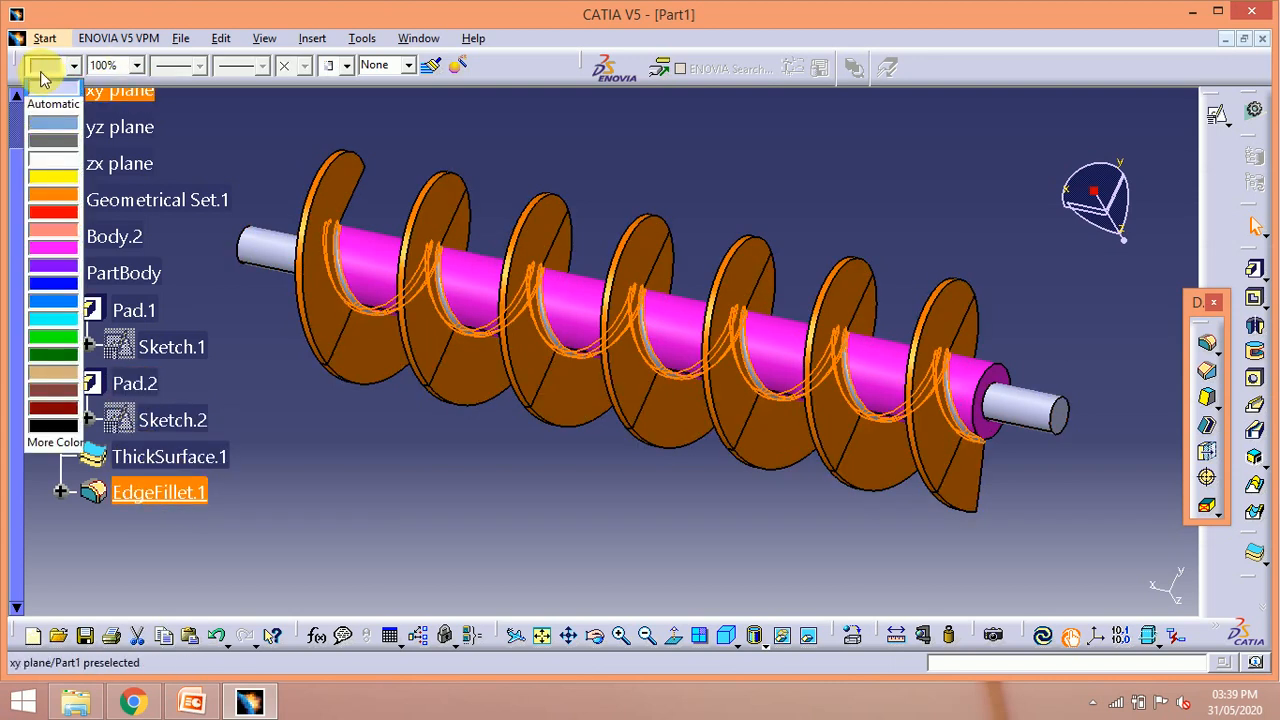
pyautogui.click(64, 278)
pyautogui.click(389, 470)
pyautogui.moveTo(487, 473); pyautogui.dragTo(579, 485, button='middle')
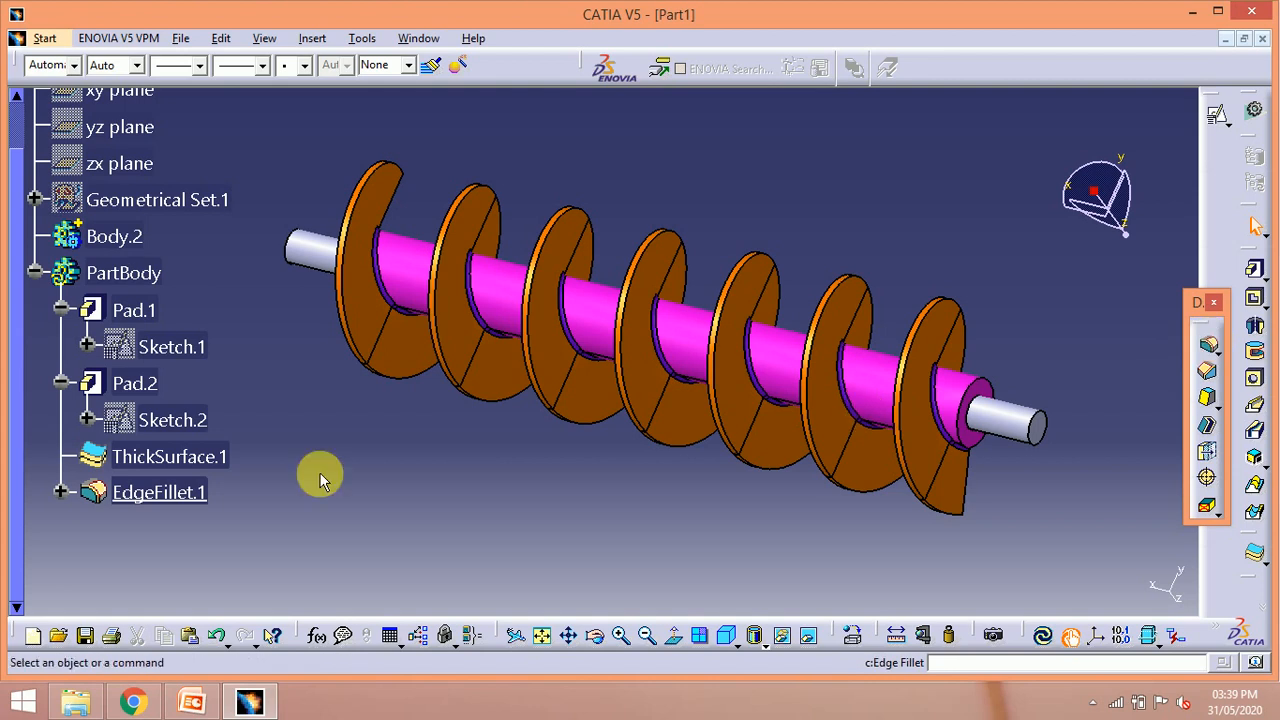
# - Try a 20 mm edge fillet on the outer corner edges at both ends of the helical blade
pyautogui.click(200, 456)
pyautogui.click(1094, 517)
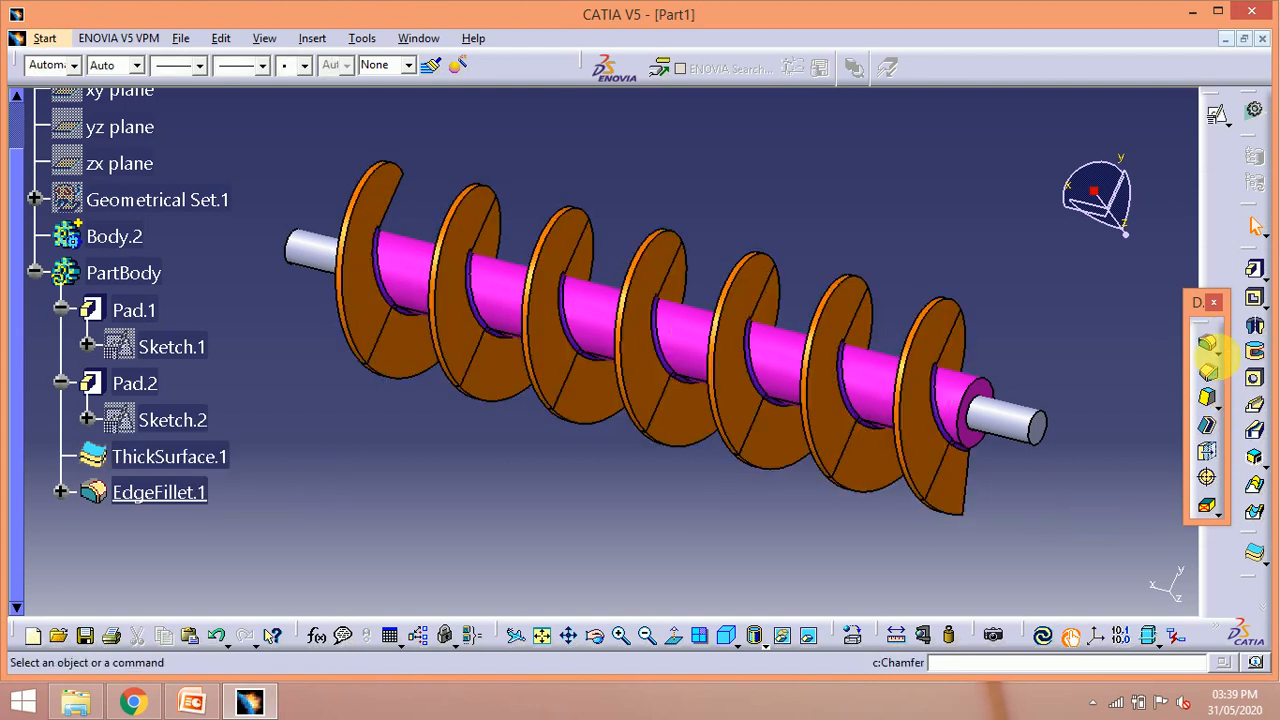
pyautogui.click(1214, 350)
pyautogui.moveTo(686, 337); pyautogui.dragTo(449, 351, button='middle')
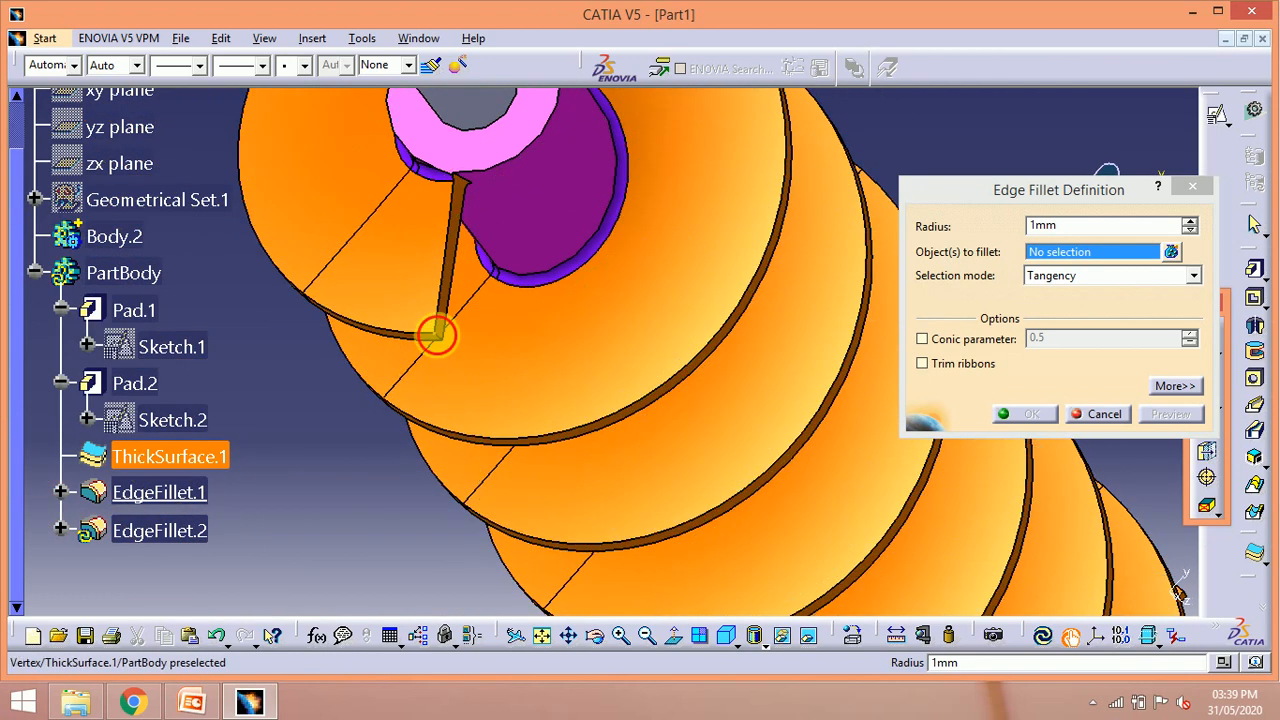
pyautogui.click(453, 350)
pyautogui.moveTo(571, 371); pyautogui.dragTo(628, 412, button='middle')
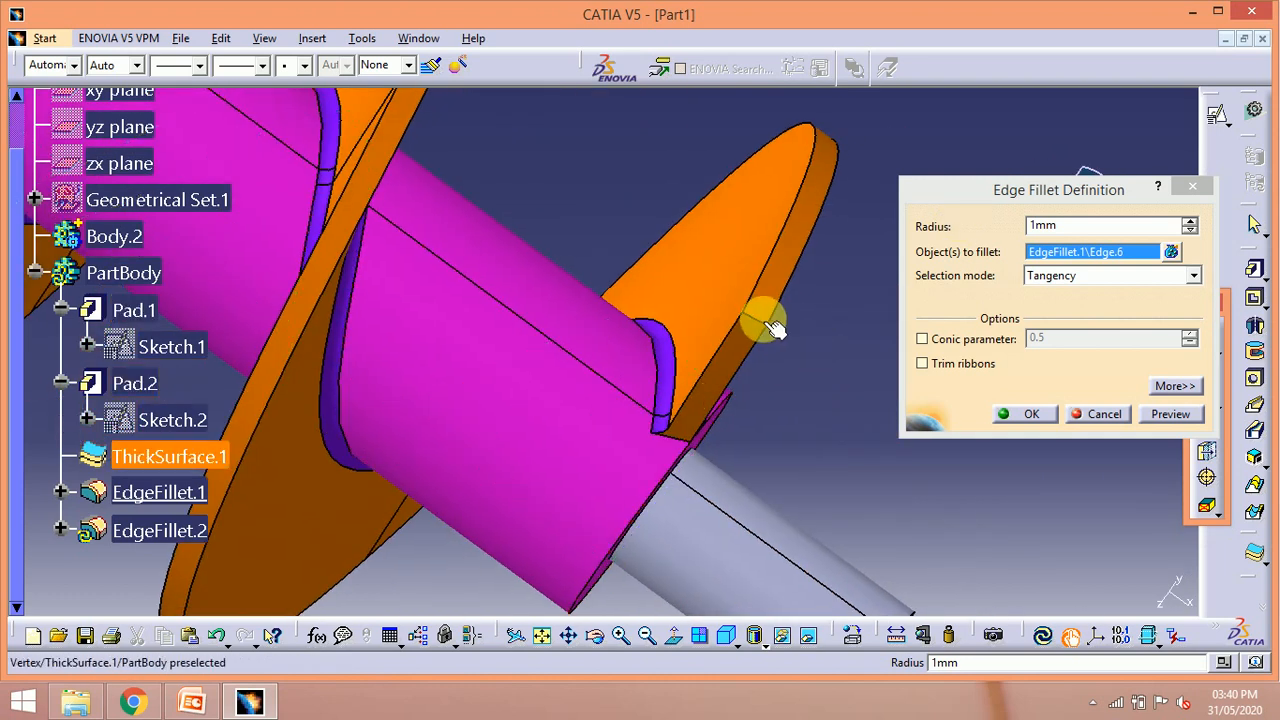
pyautogui.click(837, 294)
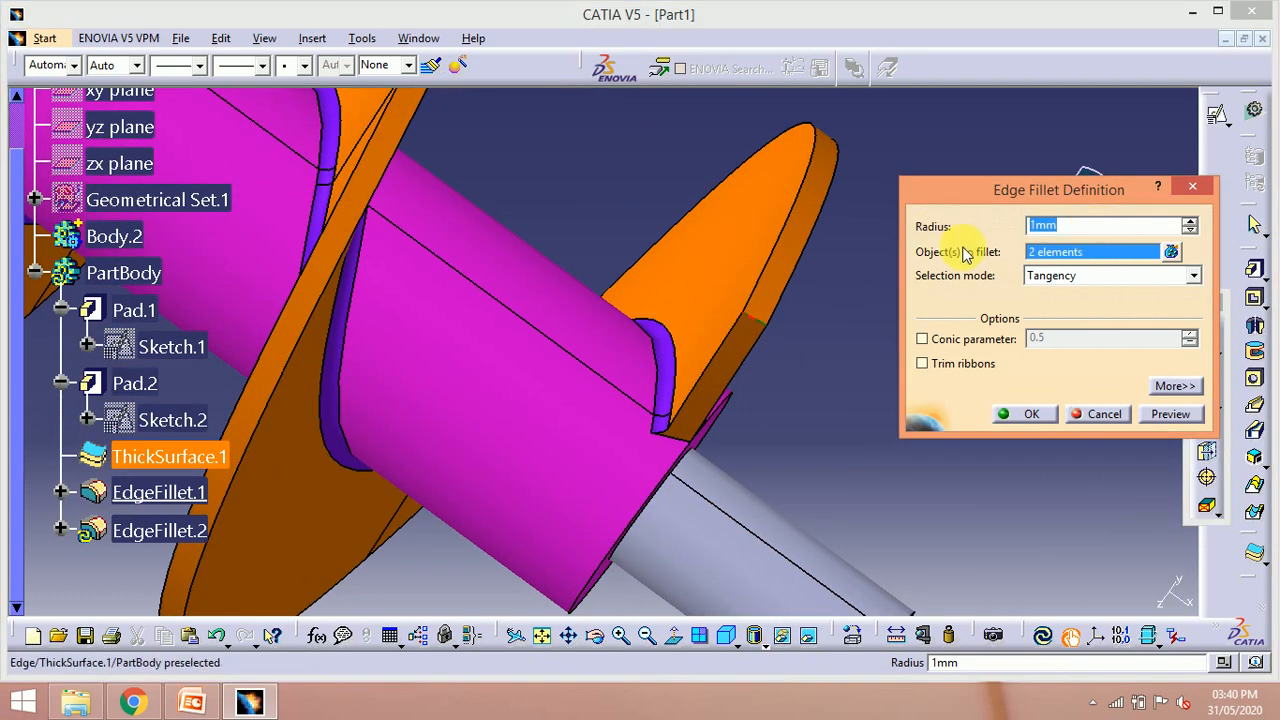
pyautogui.press('Return')
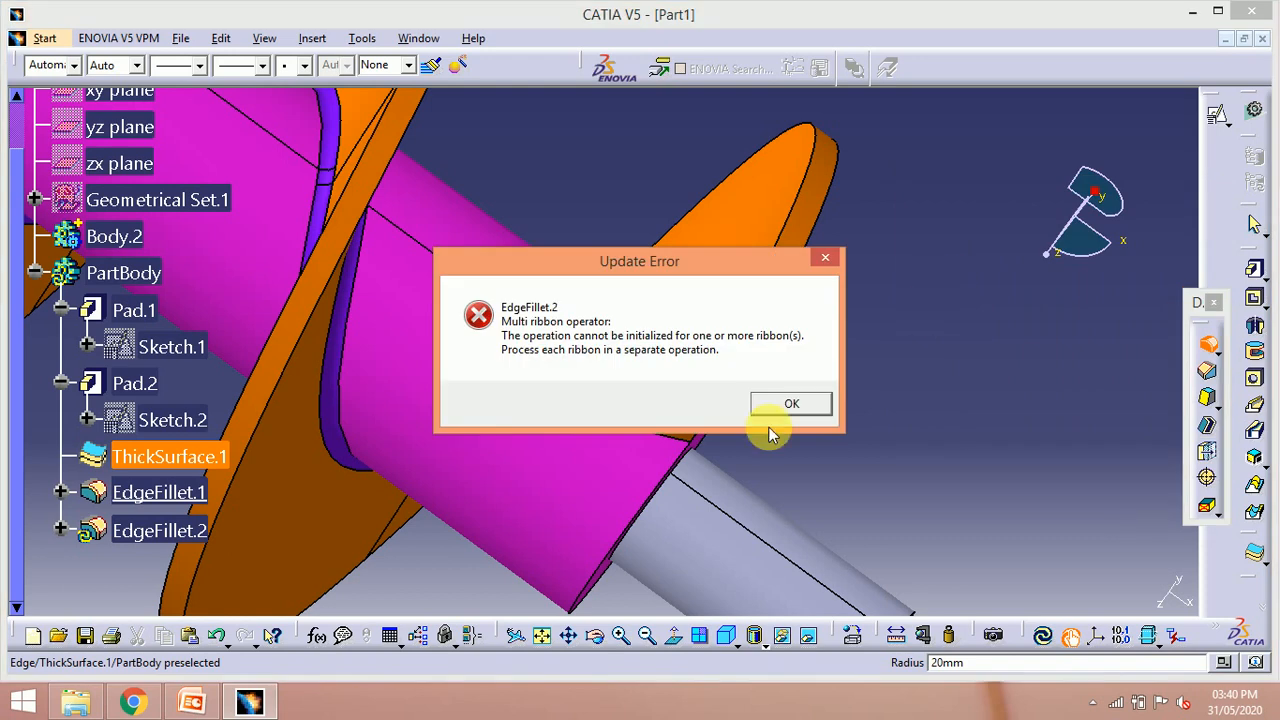
pyautogui.click(789, 404)
# - Set the radius of the blade-end corner fillet to 10 mm and apply it
pyautogui.click(731, 394)
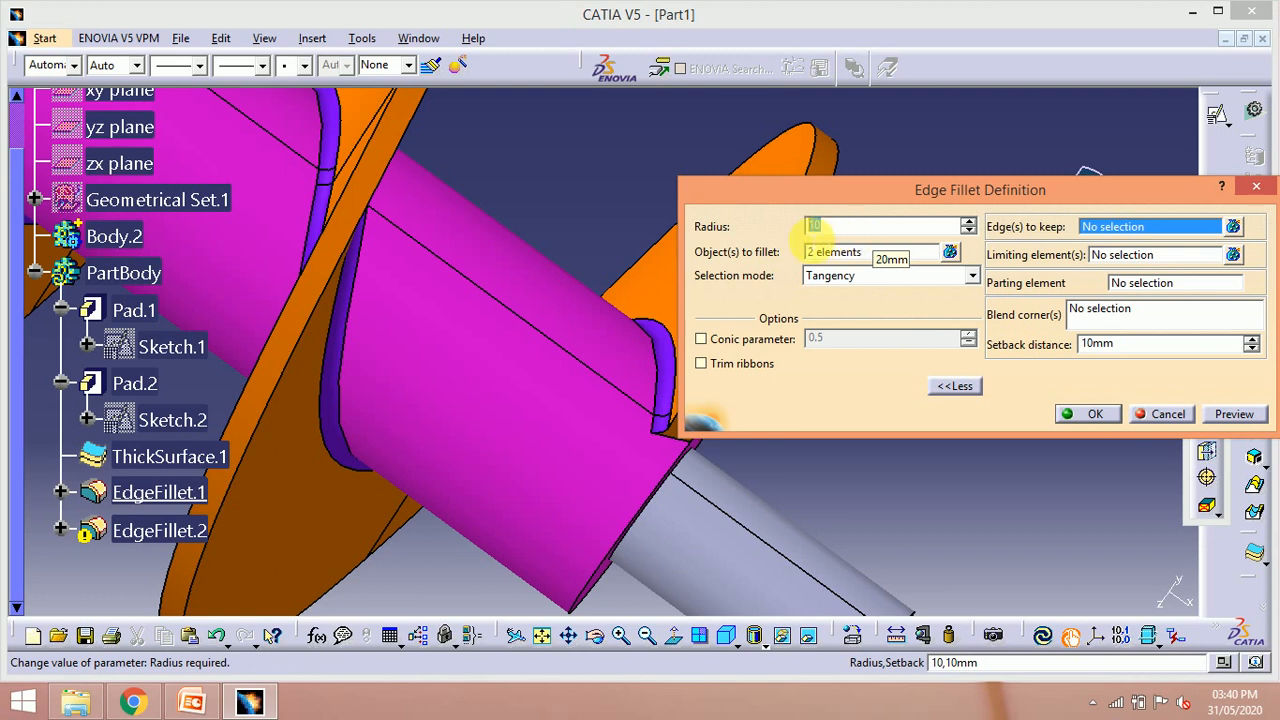
pyautogui.press('Return')
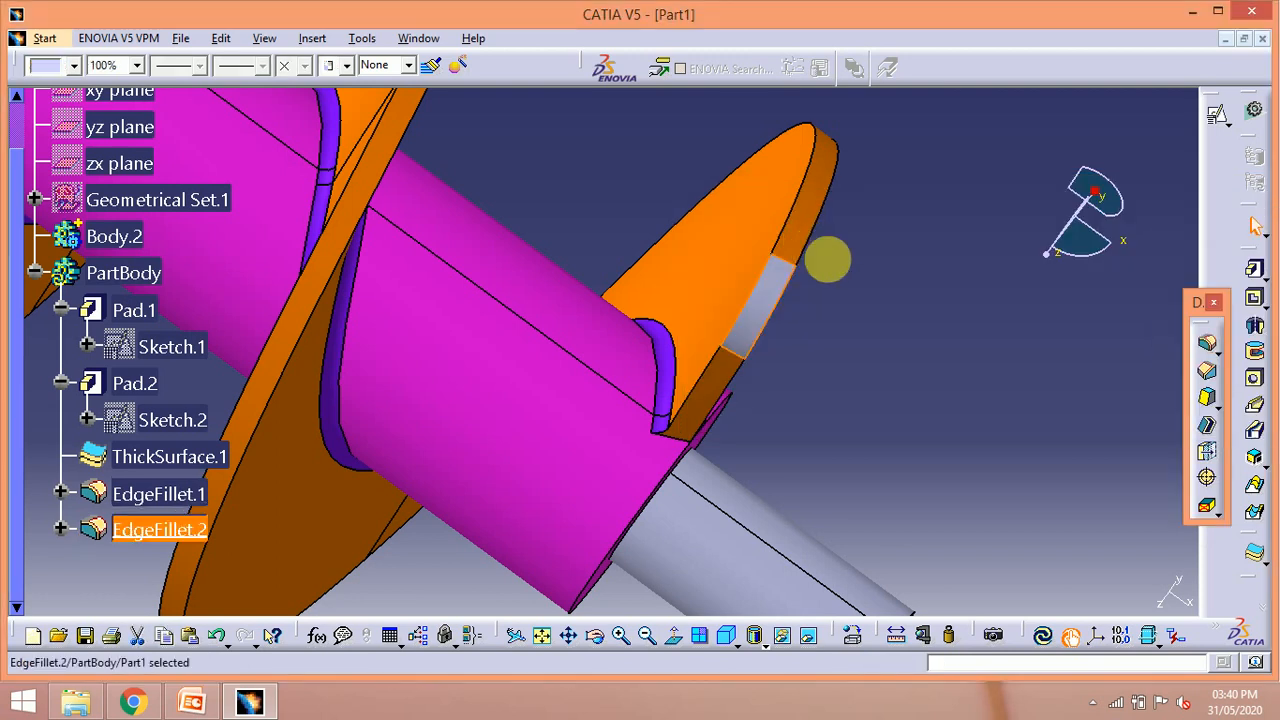
pyautogui.click(888, 286)
pyautogui.scroll(-2, 889, 283)
pyautogui.moveTo(889, 283); pyautogui.dragTo(920, 400, button='middle')
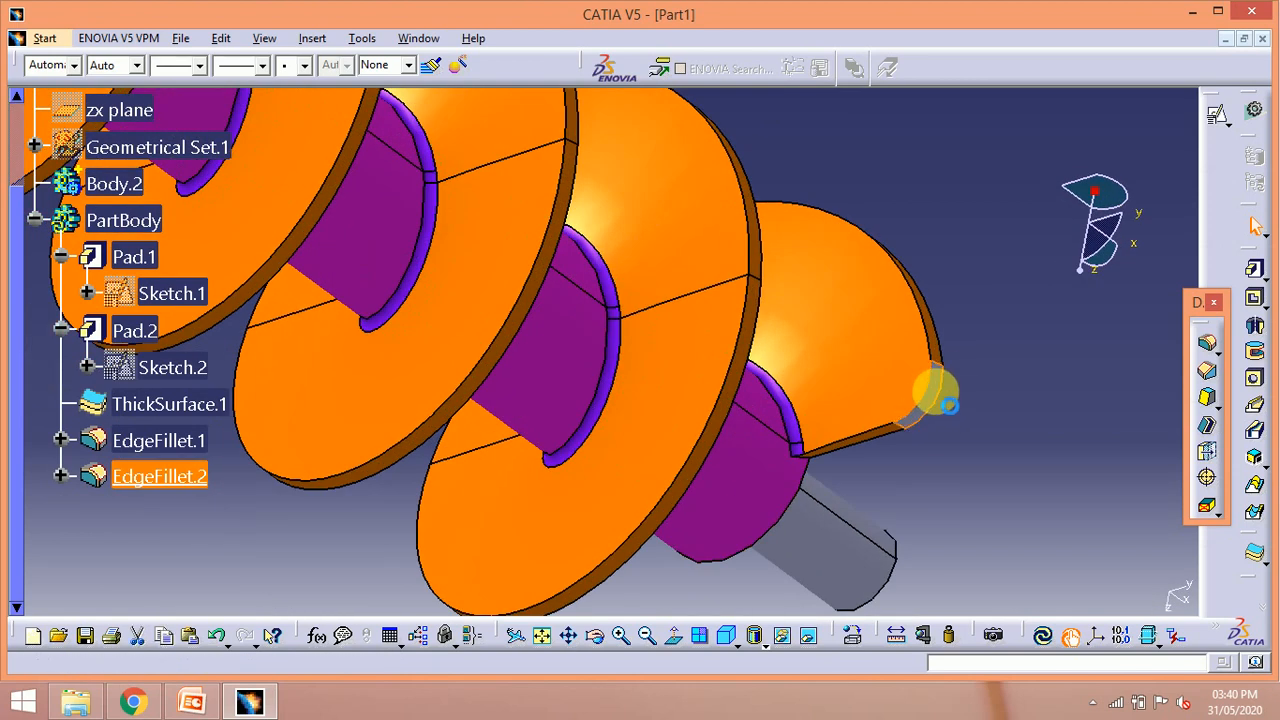
pyautogui.doubleClick(938, 395)
pyautogui.write('10')
pyautogui.press('Return')
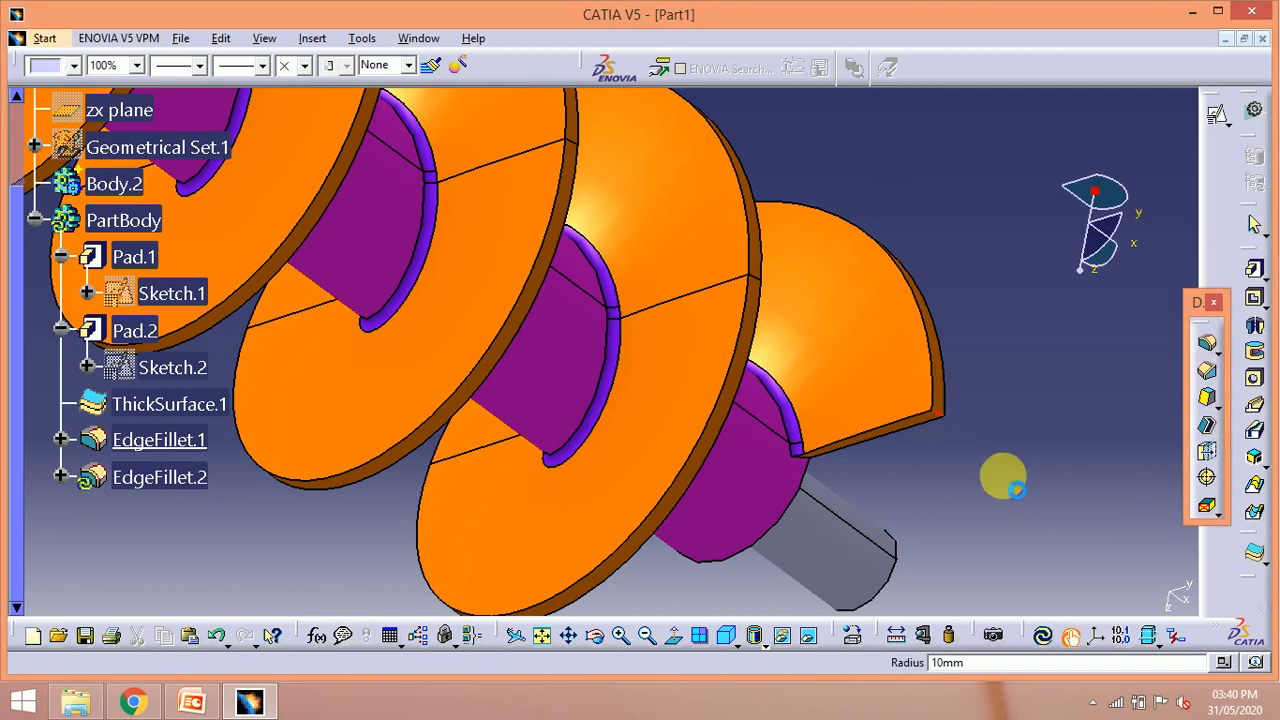
# - Colour the rounded corner face of EdgeFillet.2 at the blade's end orange
pyautogui.moveTo(977, 366); pyautogui.dragTo(550, 354, button='middle')
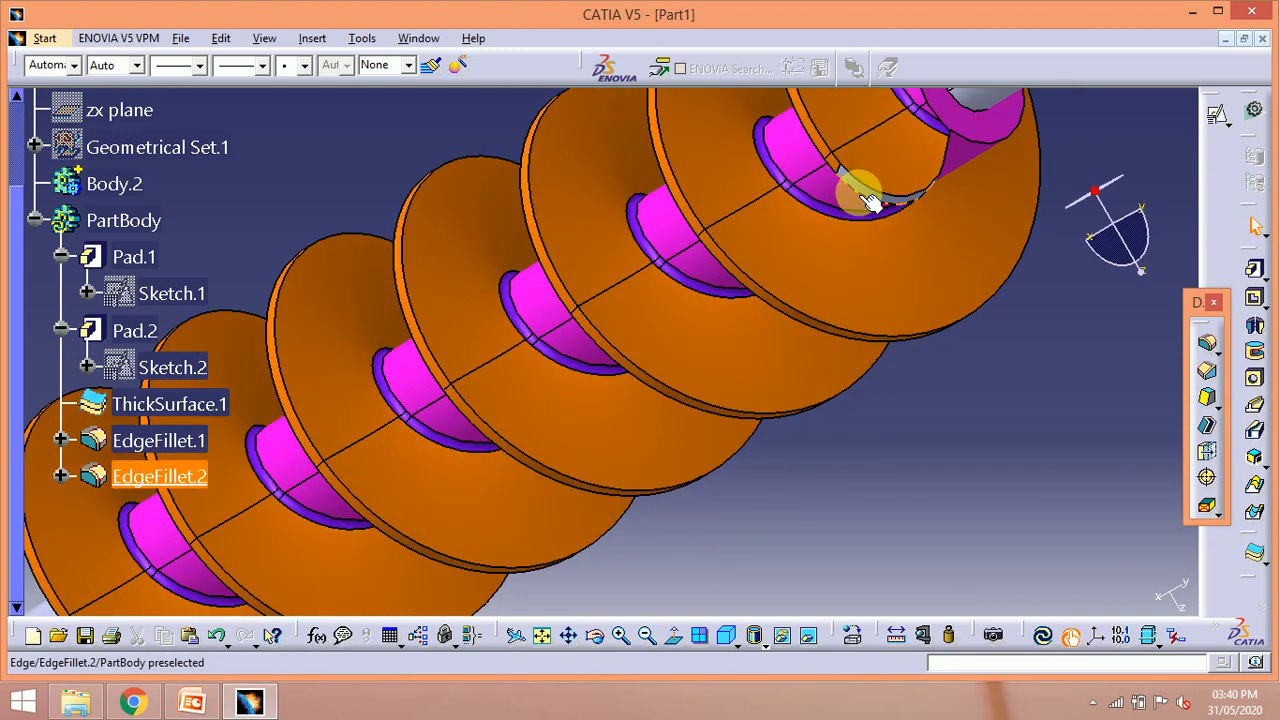
pyautogui.click(875, 203)
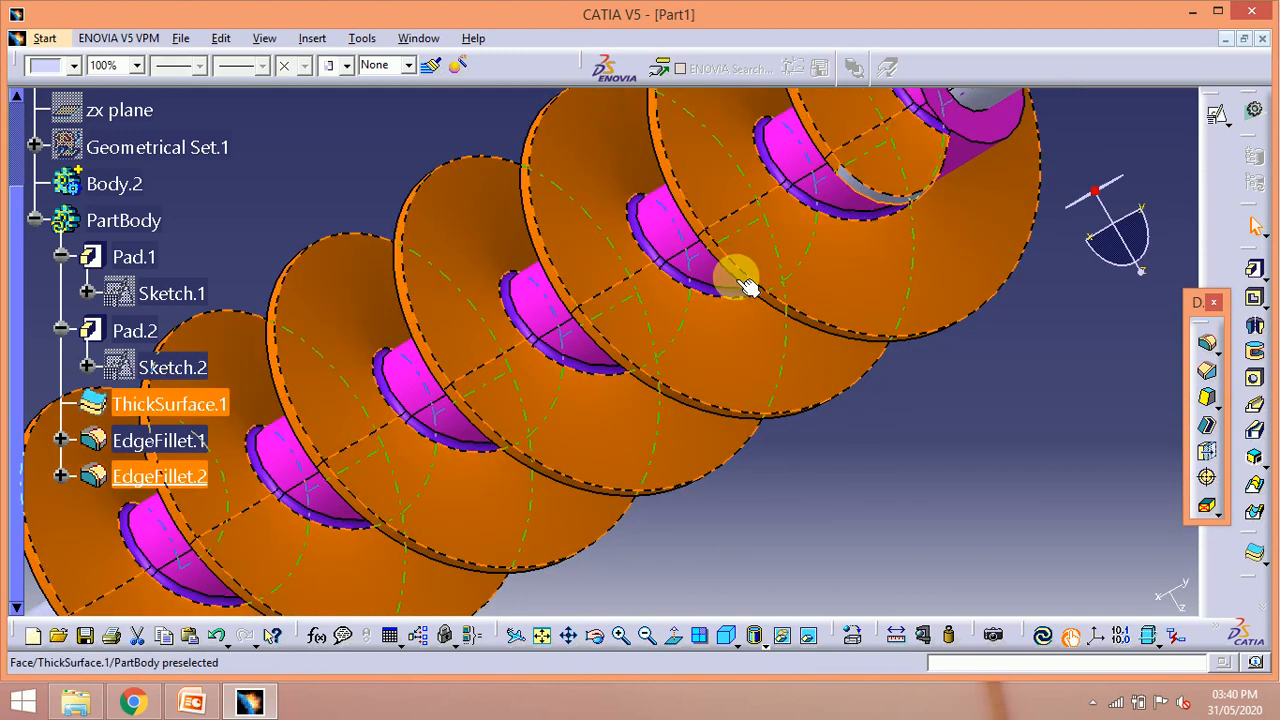
pyautogui.click(62, 65)
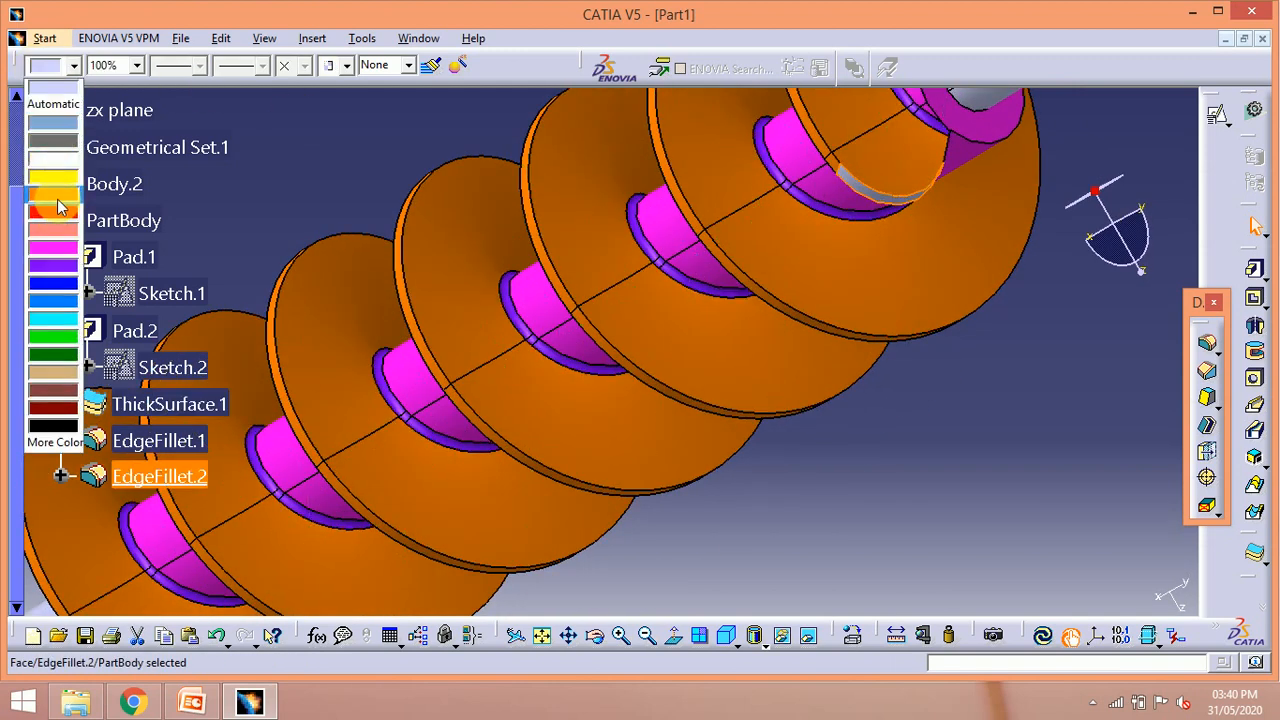
pyautogui.click(58, 202)
pyautogui.click(932, 433)
# - Examine the coloured screw conveyor and its rounded blade ends from several angles
pyautogui.moveTo(978, 393); pyautogui.dragTo(871, 482, button='middle')
pyautogui.moveTo(824, 442); pyautogui.dragTo(877, 292, button='middle')
pyautogui.moveTo(292, 401); pyautogui.dragTo(301, 440, button='middle')
pyautogui.moveTo(718, 335); pyautogui.dragTo(732, 368, button='middle')
pyautogui.moveTo(835, 441); pyautogui.dragTo(530, 450, button='middle')
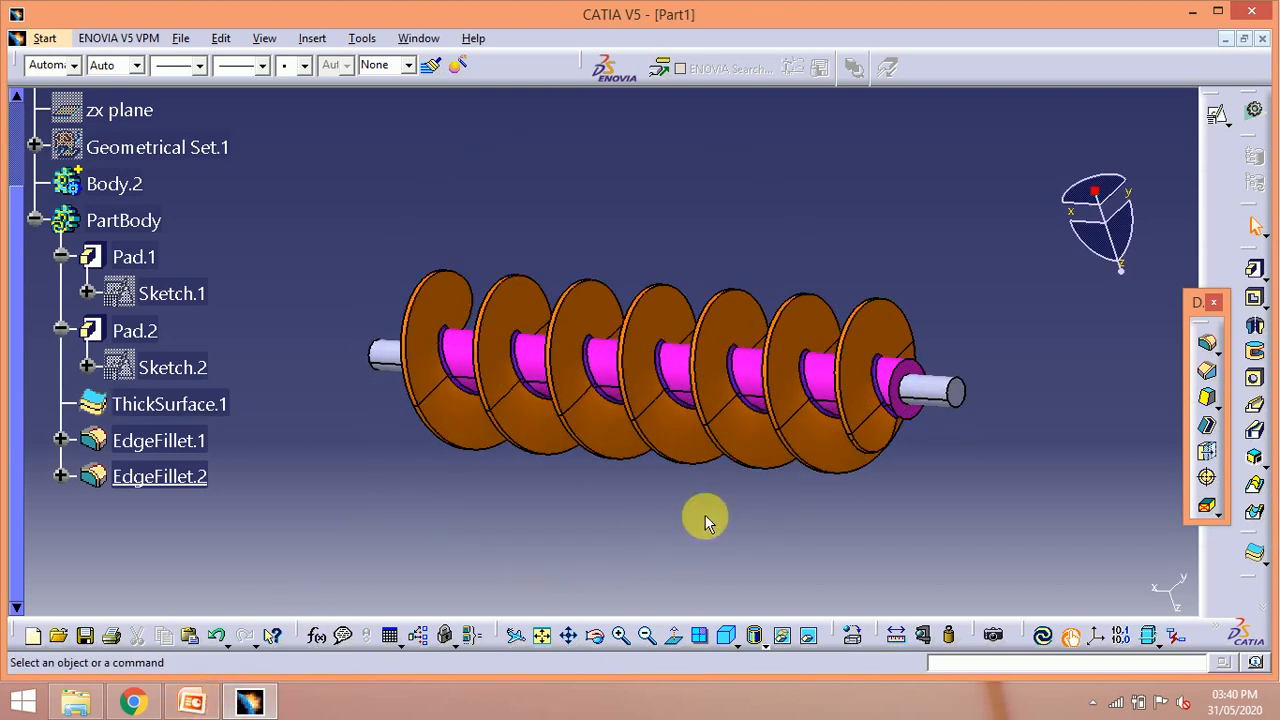
pyautogui.moveTo(611, 525); pyautogui.dragTo(655, 503, button='middle')
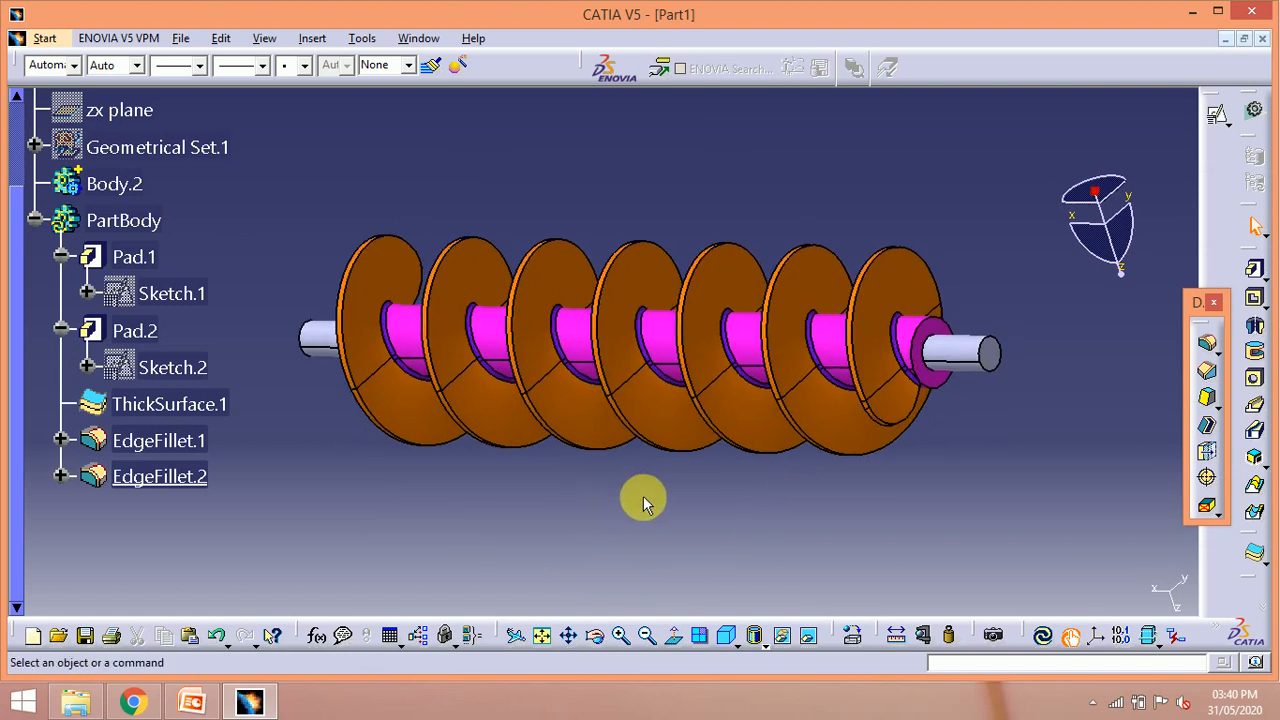
pyautogui.moveTo(560, 512); pyautogui.dragTo(597, 466, button='middle')
pyautogui.moveTo(827, 440); pyautogui.dragTo(843, 424, button='middle')
pyautogui.moveTo(1047, 374); pyautogui.dragTo(1055, 445, button='middle')
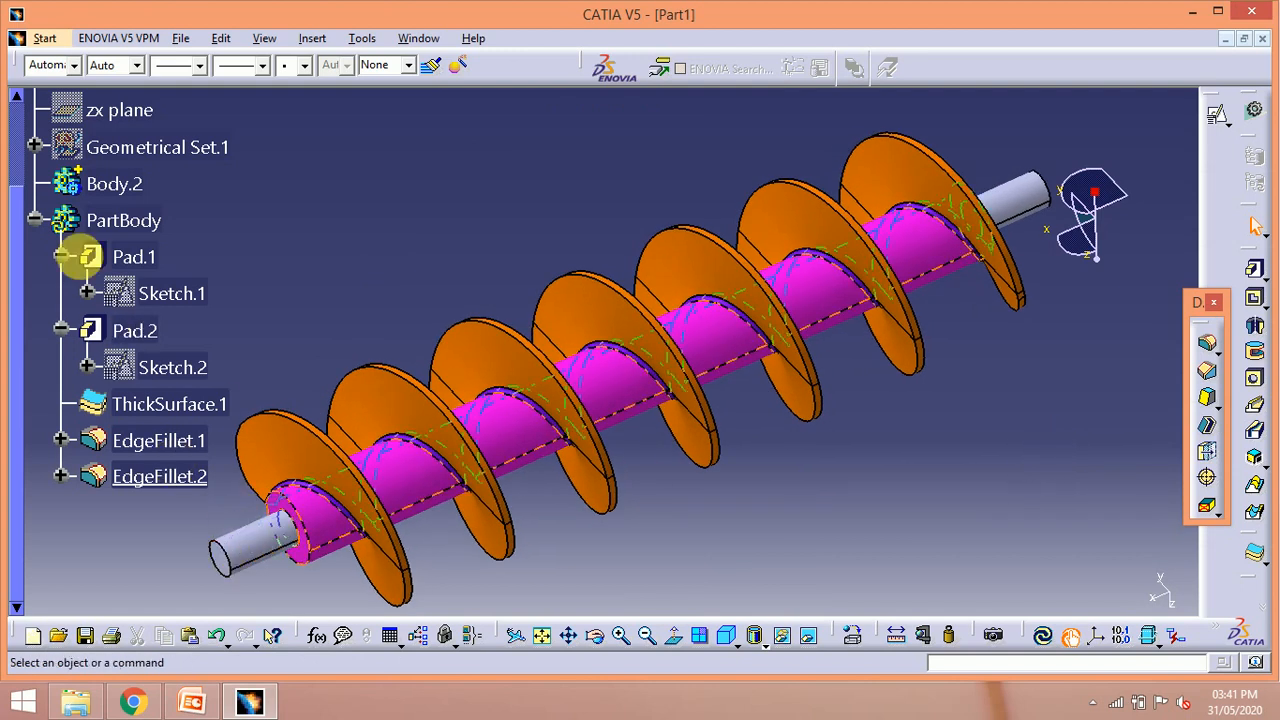
# - Run a local update on PartBody
pyautogui.rightClick(143, 225)
pyautogui.click(206, 531)
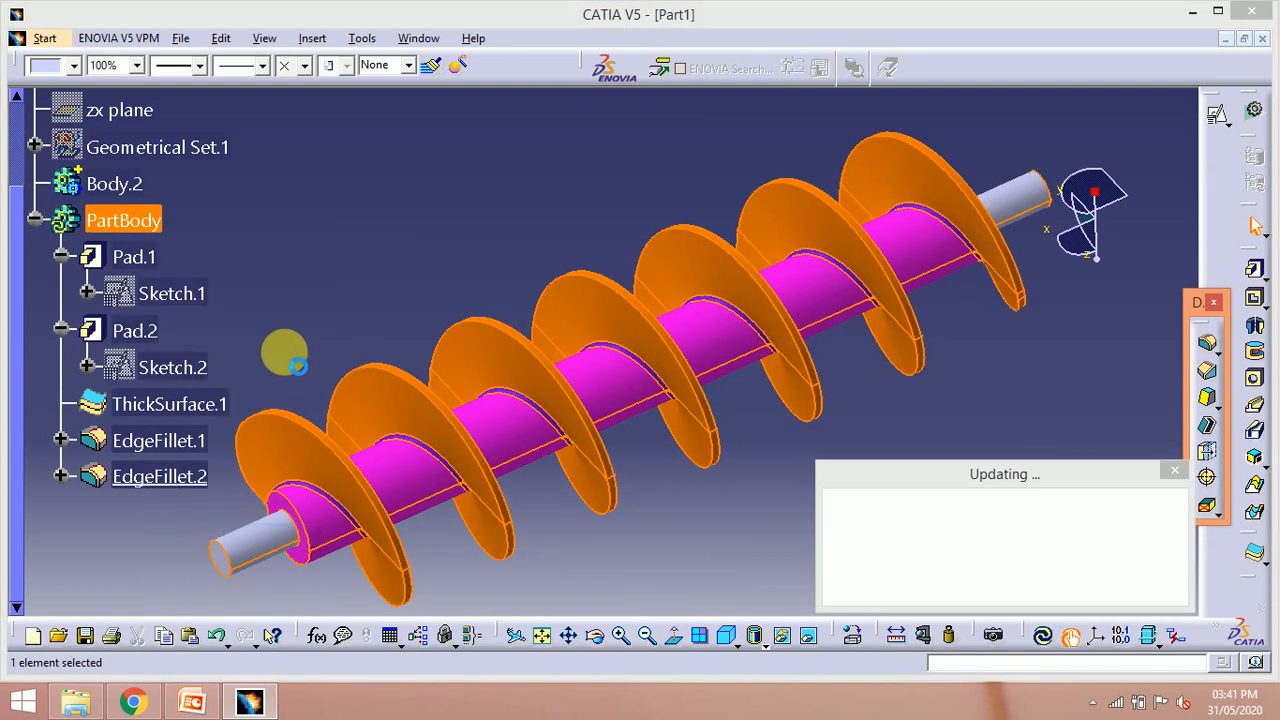
pyautogui.click(284, 351)
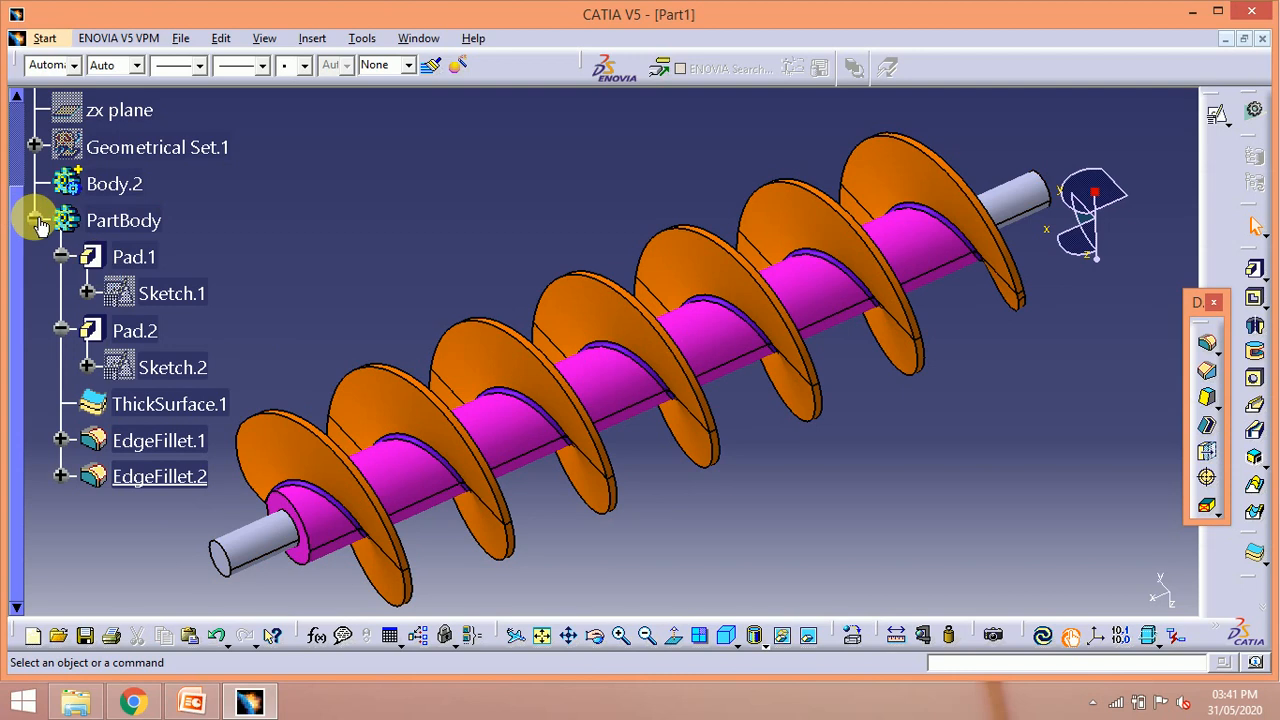
# - Show Geometrical Set.1 again alongside the solid model
pyautogui.scroll(3, 375, 240)
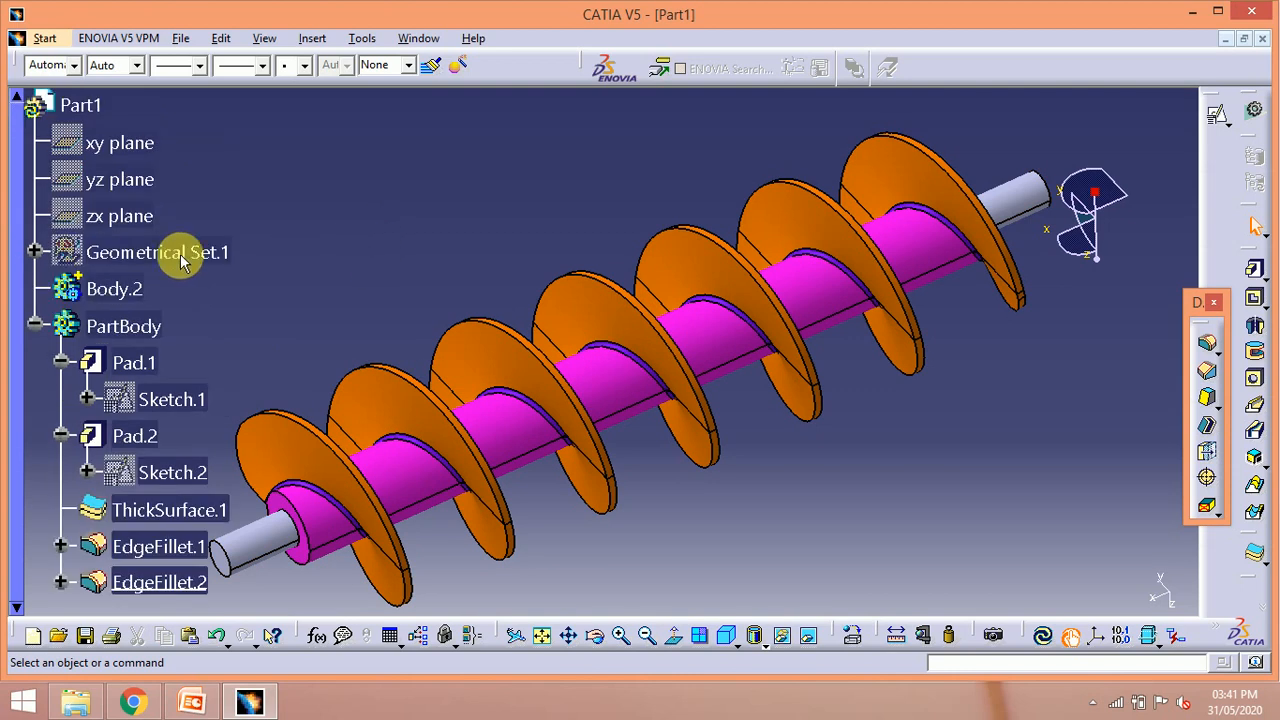
pyautogui.rightClick(150, 262)
pyautogui.press('h')
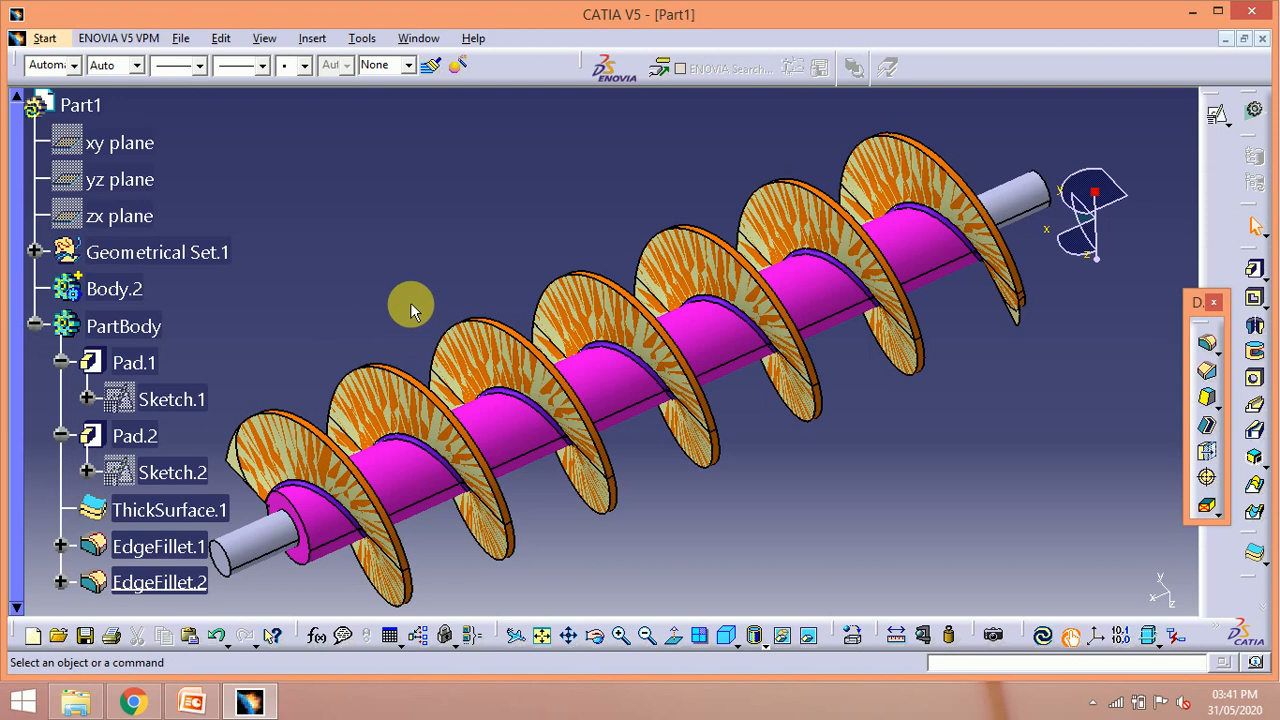
# - Hide Sweep.1 in Geometrical Set.1 to compare the blade without its surface, and show it again
pyautogui.click(35, 252)
pyautogui.click(148, 478)
pyautogui.rightClick(148, 478)
pyautogui.press('h')
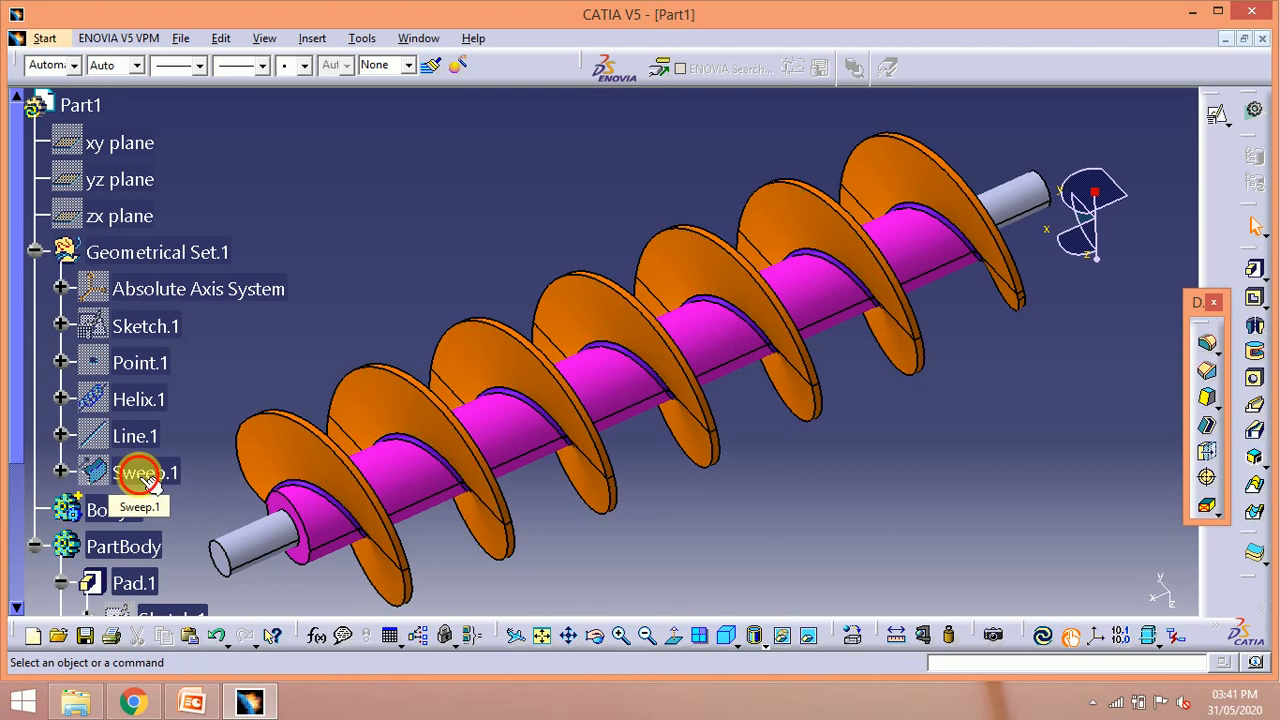
pyautogui.doubleClick(141, 476)
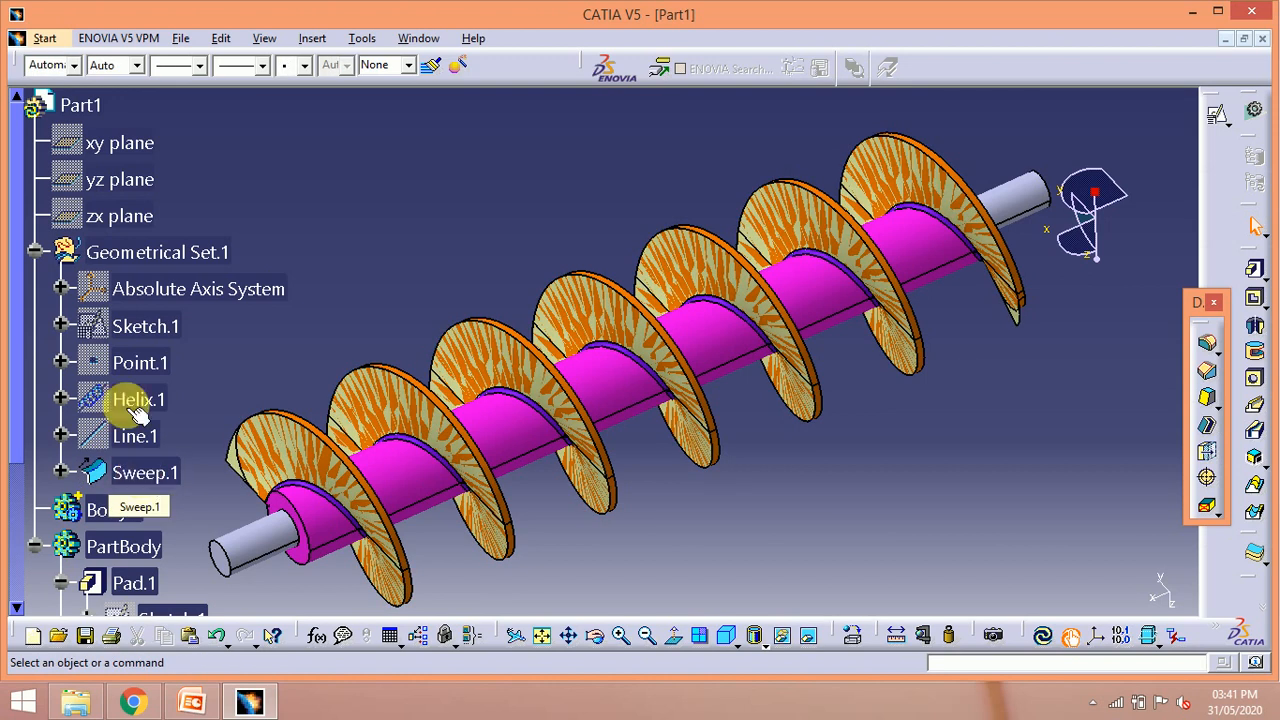
# - Examine the screw conveyor with the Sweep.1 surface displayed from several angles, and review the PartBody features in the tree
pyautogui.moveTo(548, 433); pyautogui.dragTo(868, 416, button='middle')
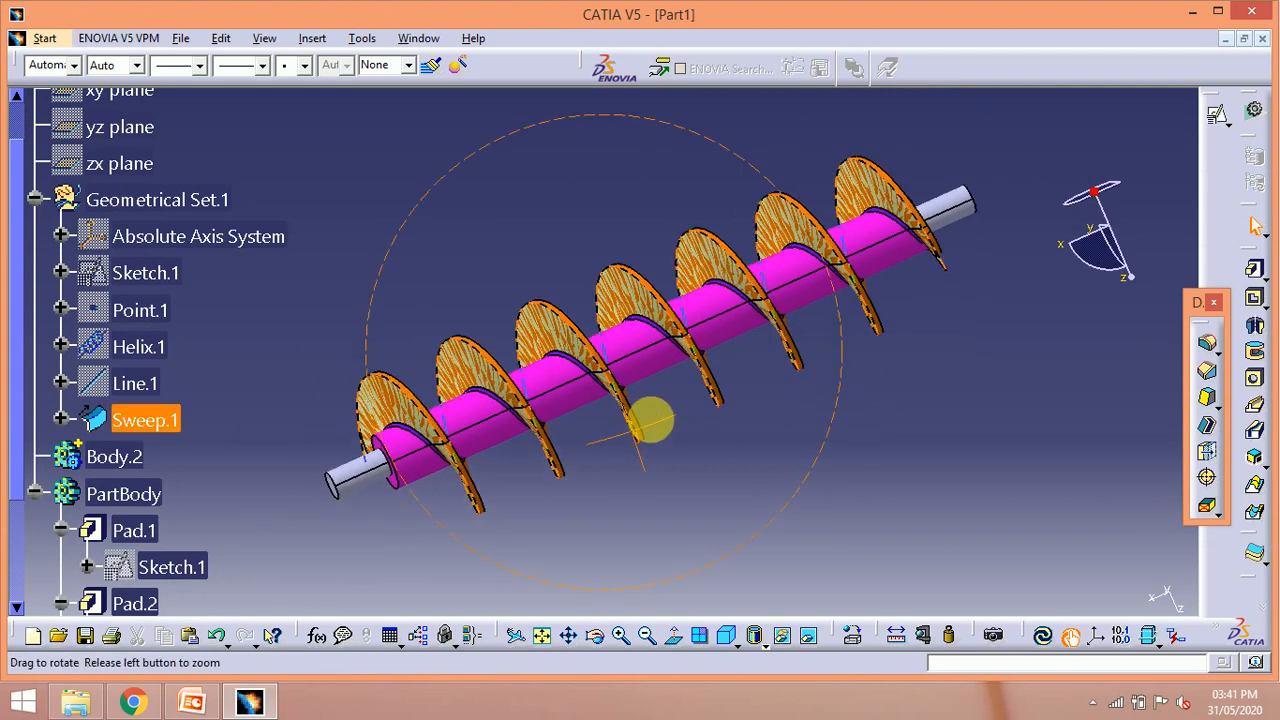
pyautogui.moveTo(553, 473); pyautogui.dragTo(774, 388, button='middle')
pyautogui.moveTo(372, 452); pyautogui.dragTo(718, 445, button='middle')
pyautogui.moveTo(613, 520)
pyautogui.mouseDown(button='middle')
pyautogui.moveTo(597, 507)
pyautogui.moveTo(630, 519)
pyautogui.mouseUp(button='middle')
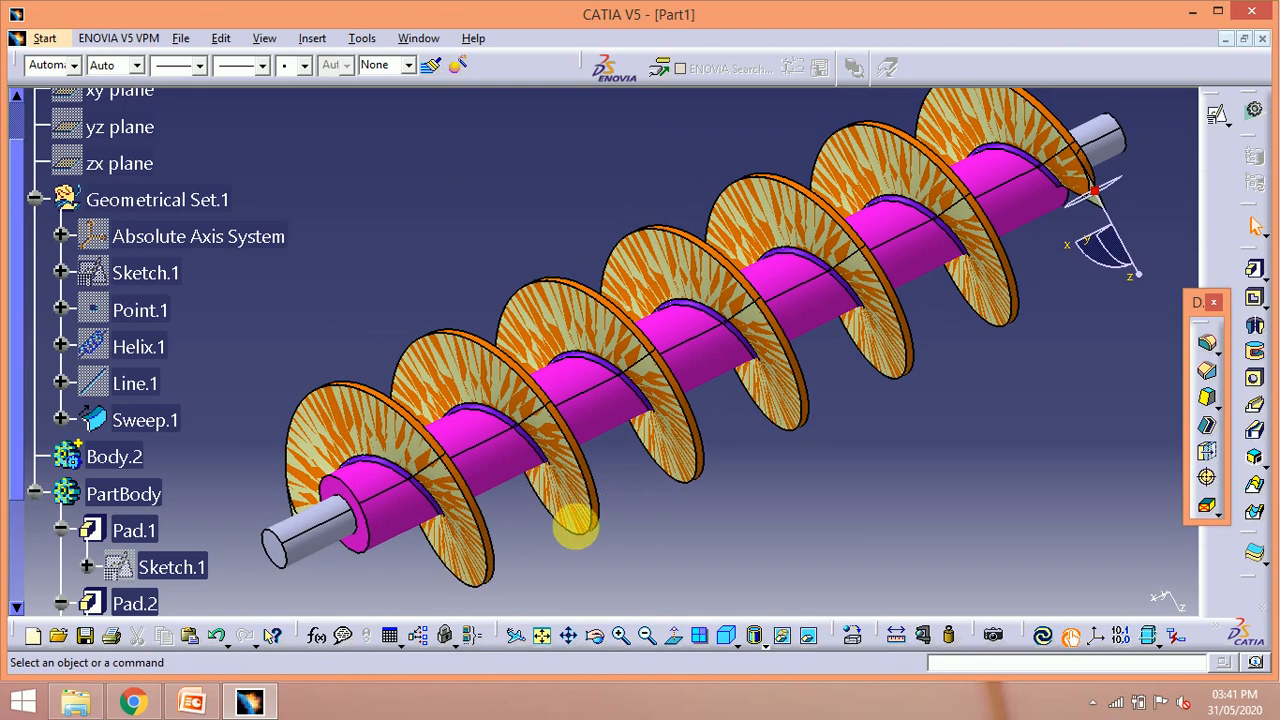
pyautogui.moveTo(849, 510); pyautogui.dragTo(868, 565, button='middle')
pyautogui.moveTo(311, 494); pyautogui.dragTo(310, 467, button='middle')
pyautogui.moveTo(530, 466); pyautogui.dragTo(532, 455, button='middle')
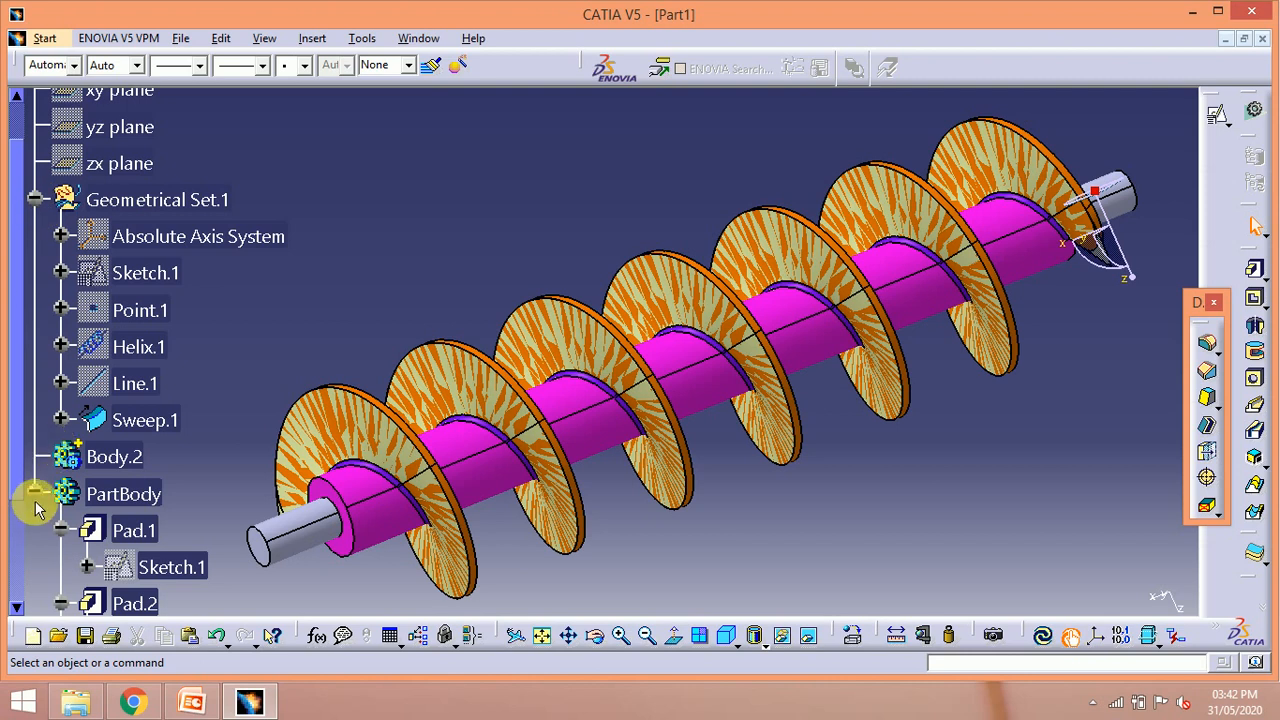
pyautogui.scroll(-2, 200, 445)
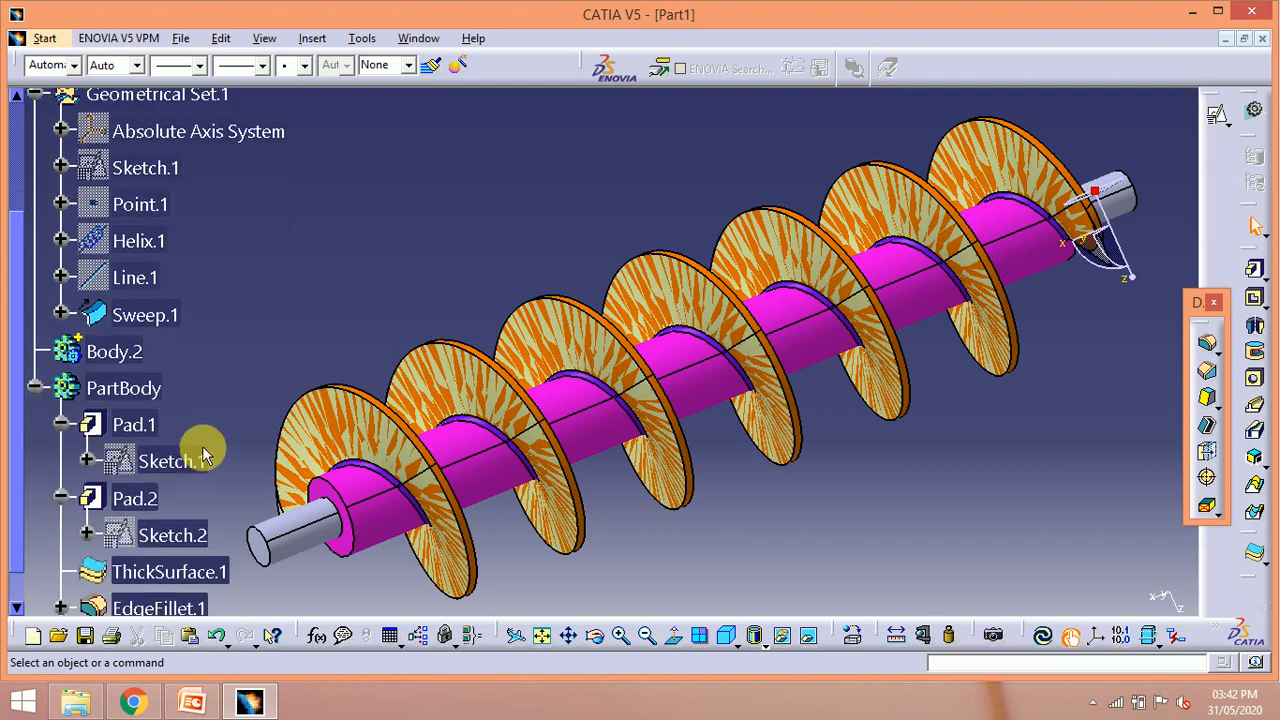